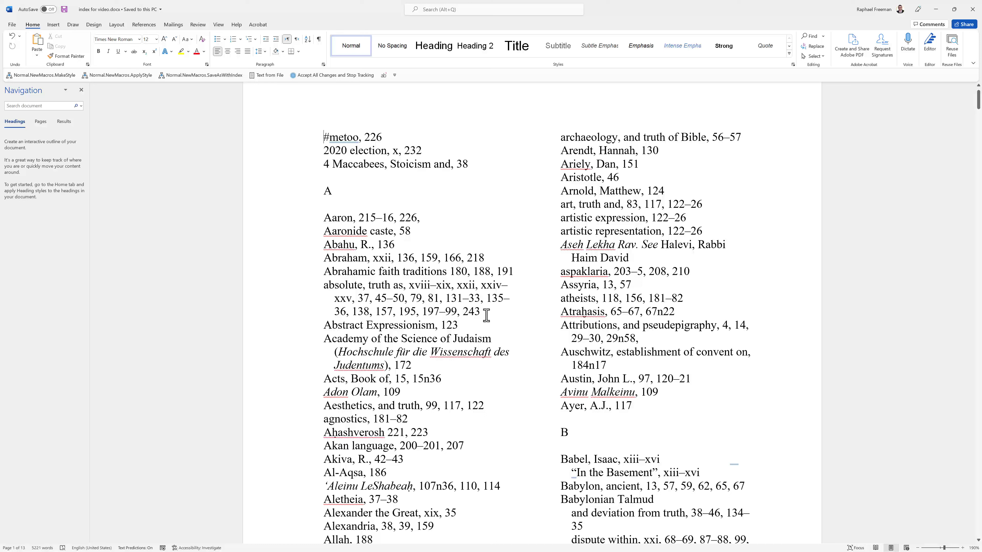
Step: Examine the index's page ranges, italic terms, two-column layout and subentries across its first few pages
{"action": "double_click", "coordinate": [432, 285]}
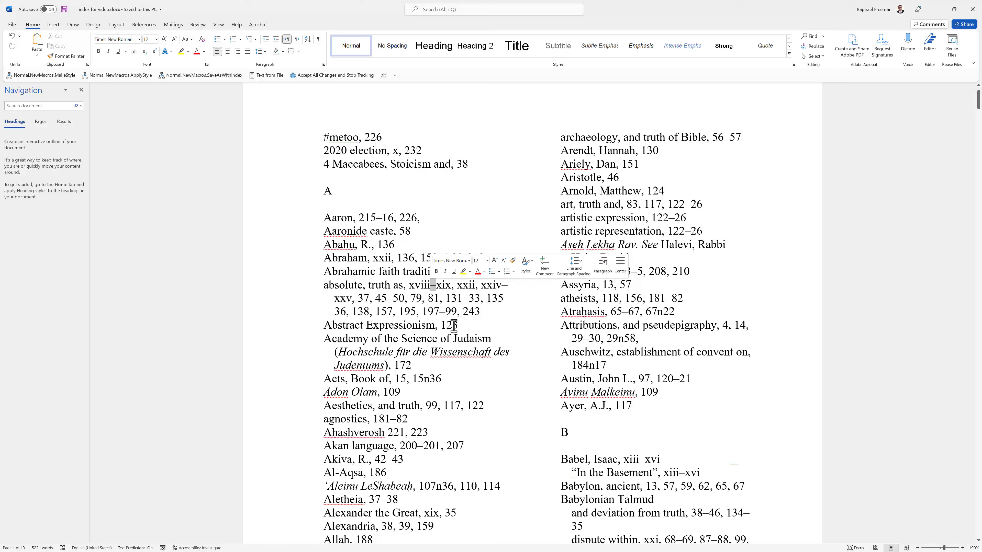
{"action": "left_click", "coordinate": [337, 352]}
{"action": "left_click_drag", "start_coordinate": [388, 366], "coordinate": [384, 365]}
{"action": "left_click", "coordinate": [365, 354]}
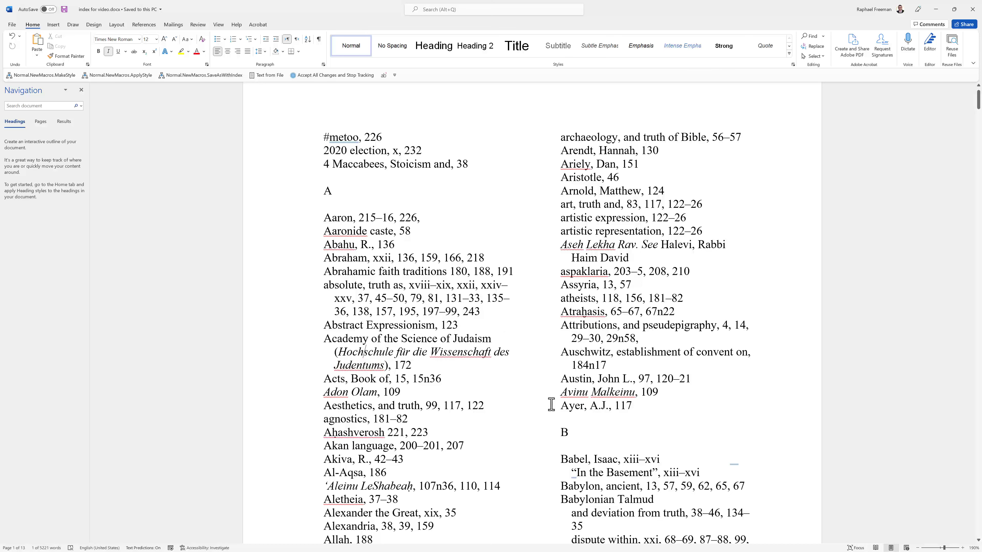
{"action": "scroll", "coordinate": [681, 399], "scroll_direction": "down", "scroll_amount": 3}
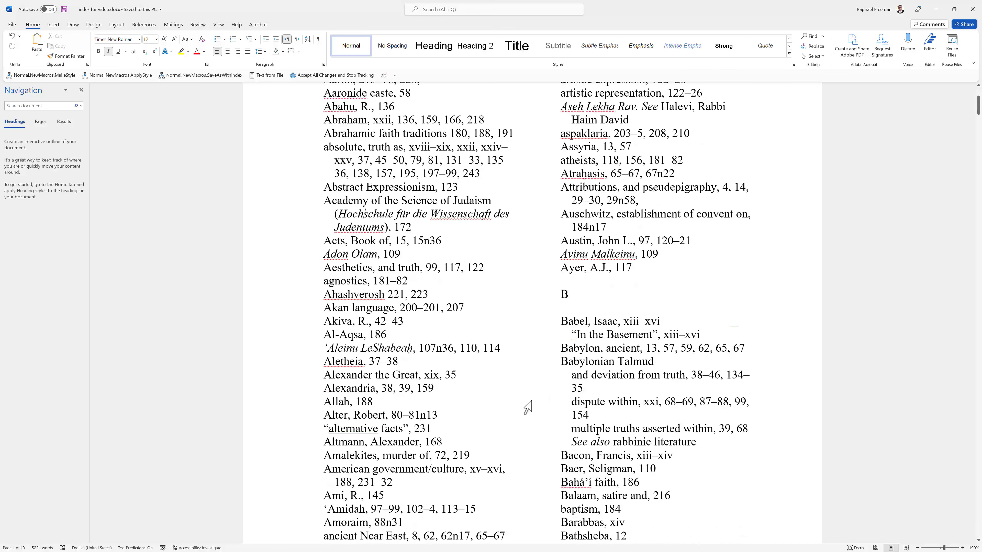
{"action": "scroll", "coordinate": [533, 400], "scroll_direction": "down", "scroll_amount": 15}
{"action": "scroll", "coordinate": [533, 400], "scroll_direction": "down", "scroll_amount": 14}
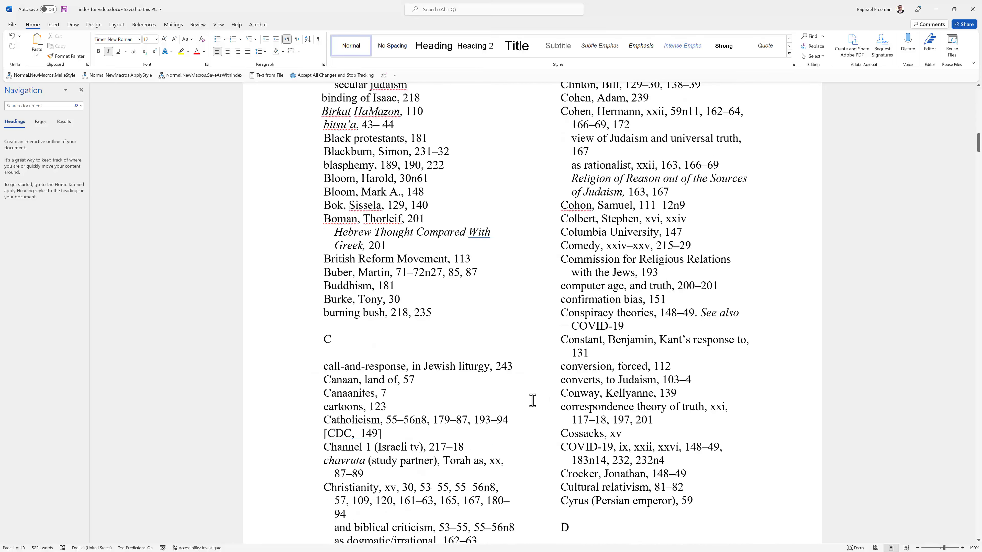
{"action": "scroll", "coordinate": [533, 401], "scroll_direction": "down", "scroll_amount": 5}
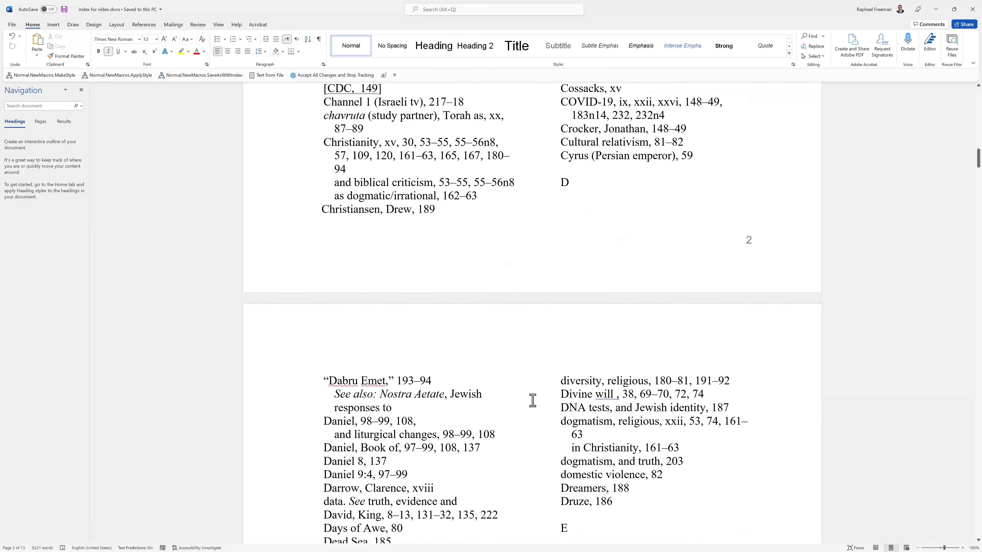
{"action": "scroll", "coordinate": [532, 400], "scroll_direction": "down", "scroll_amount": 12}
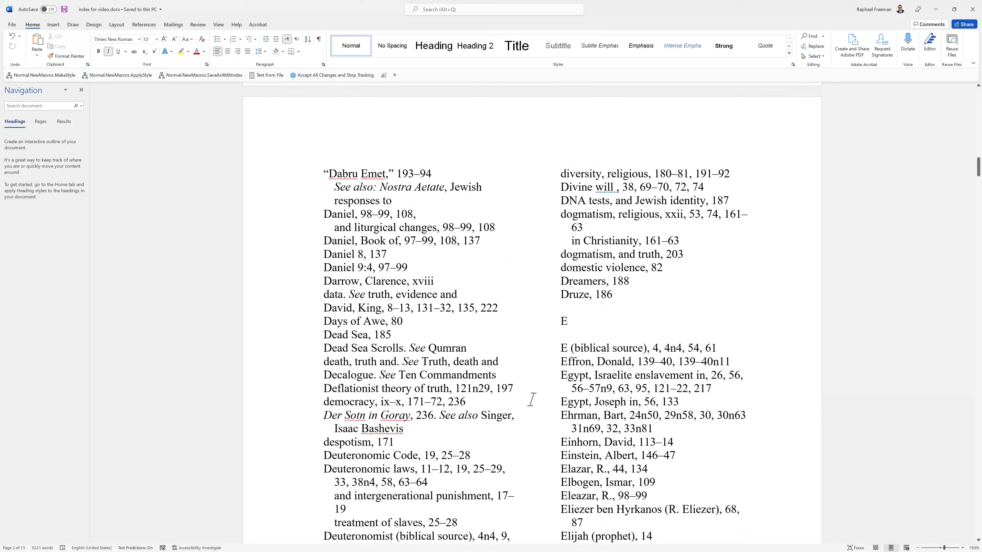
{"action": "scroll", "coordinate": [533, 400], "scroll_direction": "up", "scroll_amount": 20}
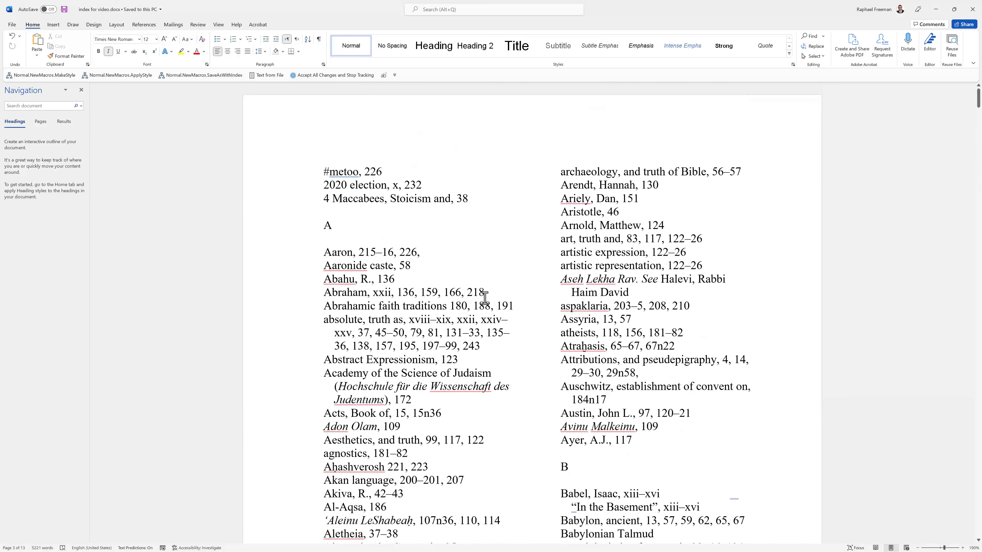
Step: Show the paragraph marks and other hidden formatting symbols throughout the index
{"action": "left_click", "coordinate": [319, 39]}
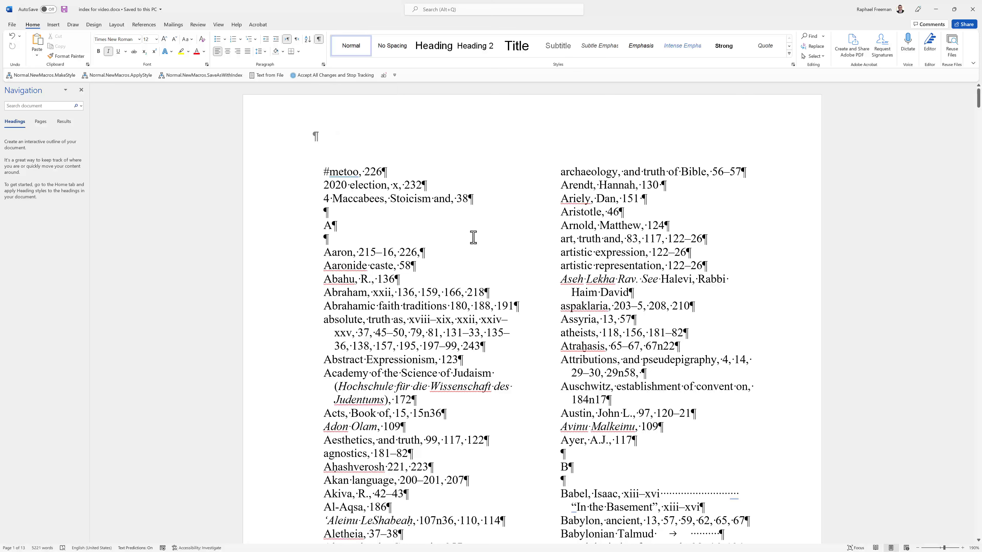
{"action": "scroll", "coordinate": [473, 237], "scroll_direction": "down", "scroll_amount": 1}
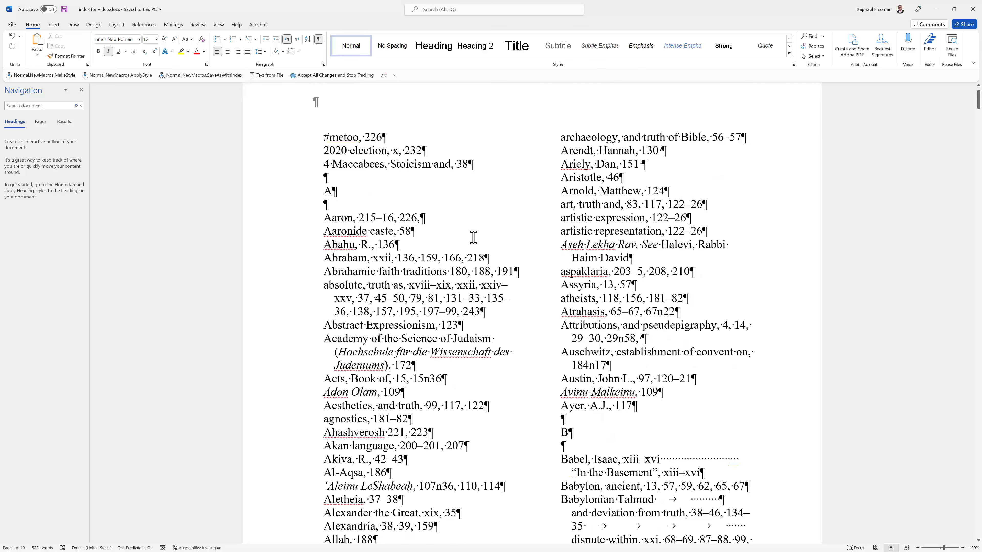
{"action": "scroll", "coordinate": [473, 237], "scroll_direction": "down", "scroll_amount": 2}
{"action": "scroll", "coordinate": [406, 356], "scroll_direction": "down", "scroll_amount": 2}
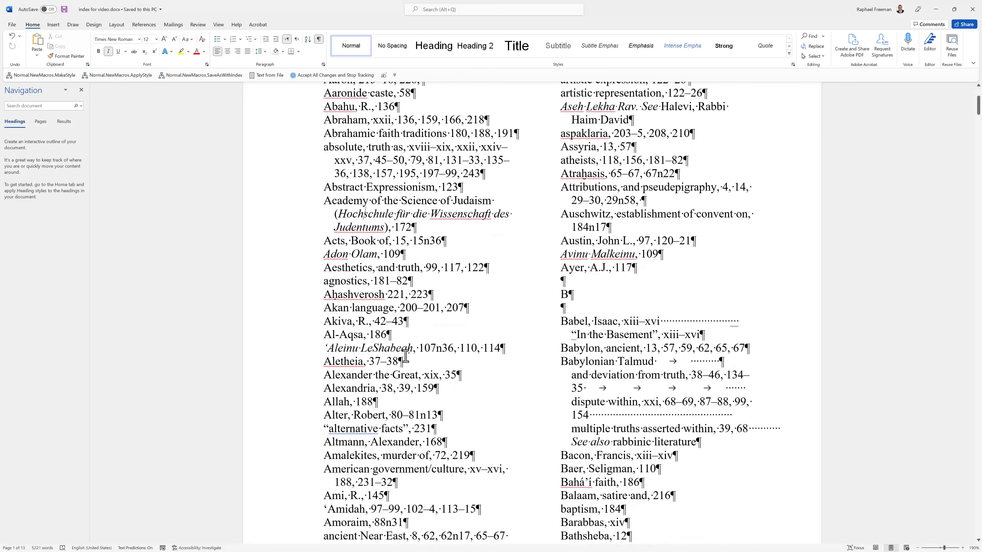
{"action": "scroll", "coordinate": [425, 340], "scroll_direction": "down", "scroll_amount": 1}
{"action": "scroll", "coordinate": [424, 339], "scroll_direction": "down", "scroll_amount": 2}
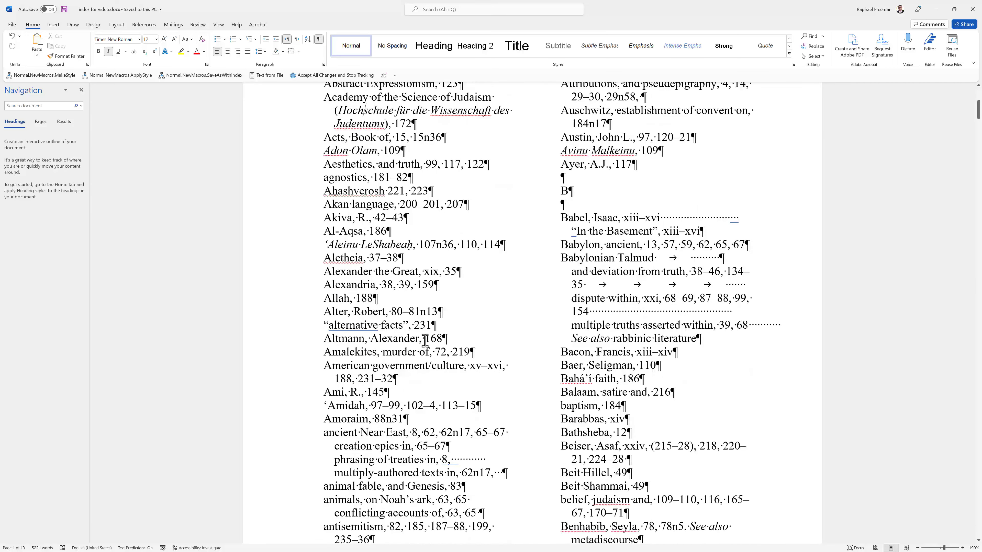
{"action": "scroll", "coordinate": [425, 339], "scroll_direction": "down", "scroll_amount": 2}
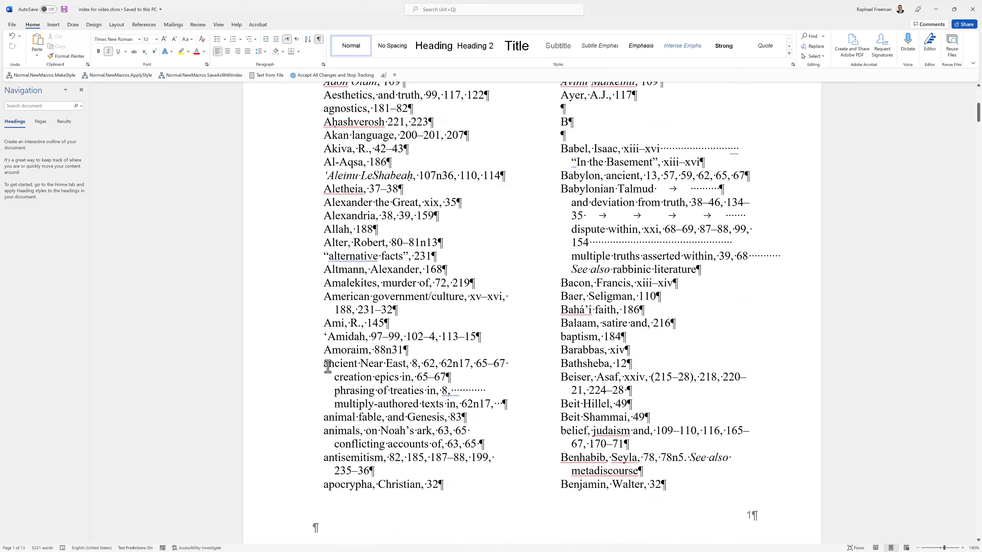
Step: Examine the "ancient Near East" entry and its three indented subentries line by line
{"action": "left_click_drag", "start_coordinate": [323, 364], "coordinate": [503, 364]}
{"action": "left_click", "coordinate": [445, 378]}
{"action": "left_click_drag", "start_coordinate": [323, 363], "coordinate": [507, 364]}
{"action": "left_click_drag", "start_coordinate": [335, 377], "coordinate": [453, 376]}
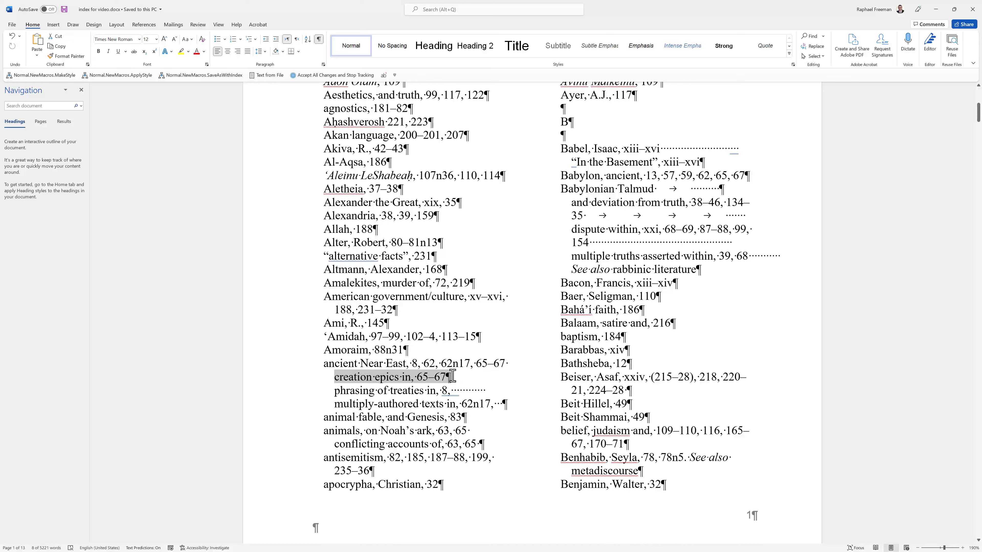
{"action": "left_click_drag", "start_coordinate": [333, 390], "coordinate": [449, 392]}
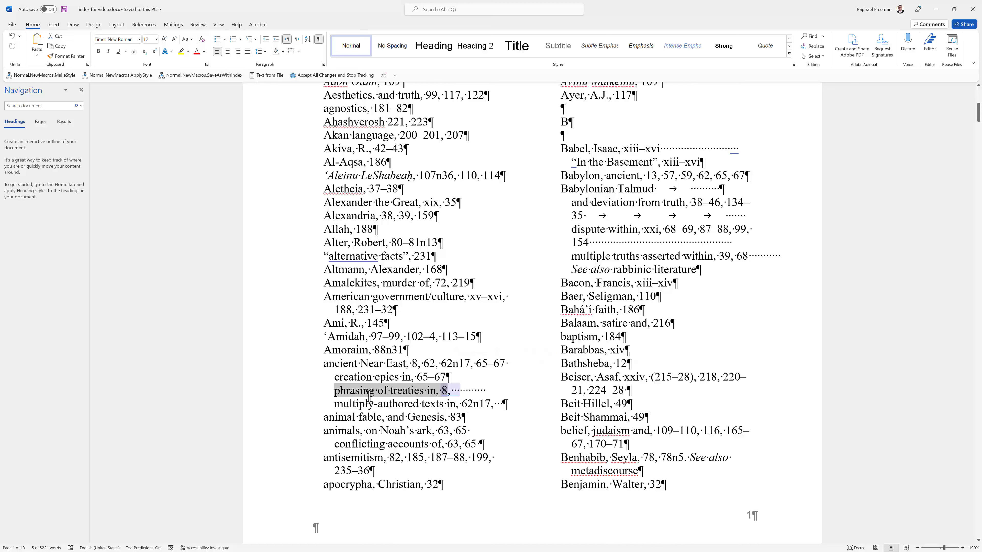
{"action": "left_click_drag", "start_coordinate": [333, 404], "coordinate": [507, 404]}
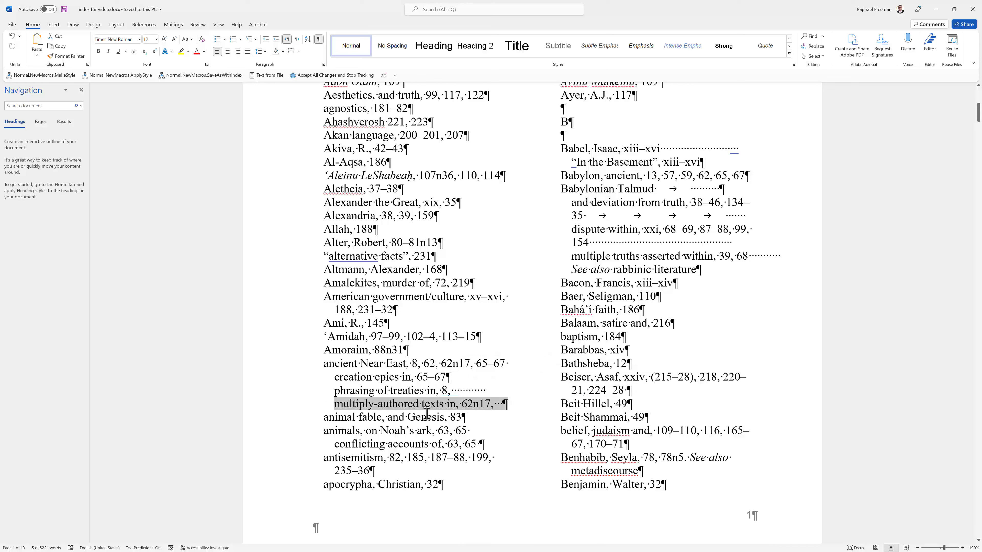
{"action": "left_click", "coordinate": [378, 417]}
Step: Check where the paragraphs of the "ancient Near East" entry actually end and where spaces stand in for paragraph breaks
{"action": "triple_click", "coordinate": [378, 366]}
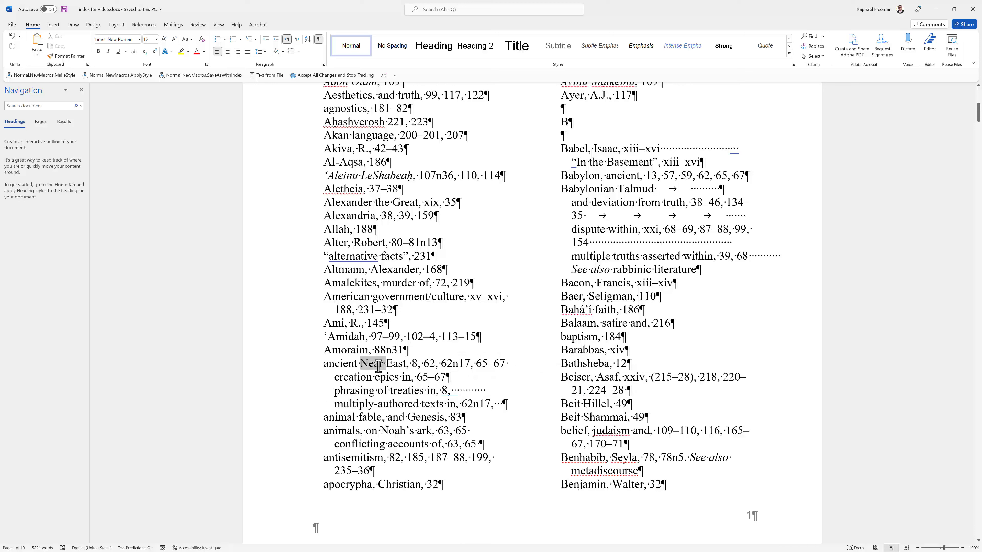
{"action": "triple_click", "coordinate": [381, 392]}
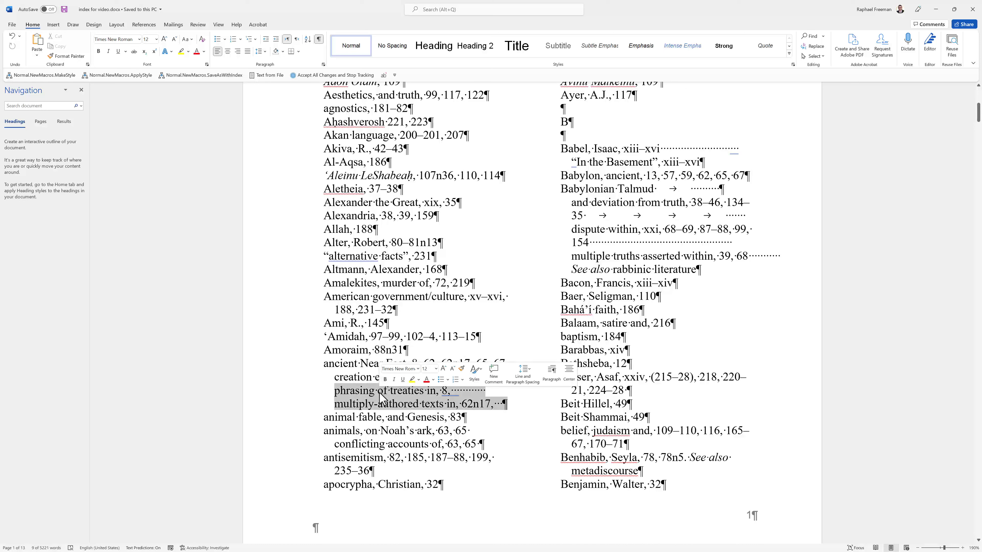
{"action": "triple_click", "coordinate": [380, 392]}
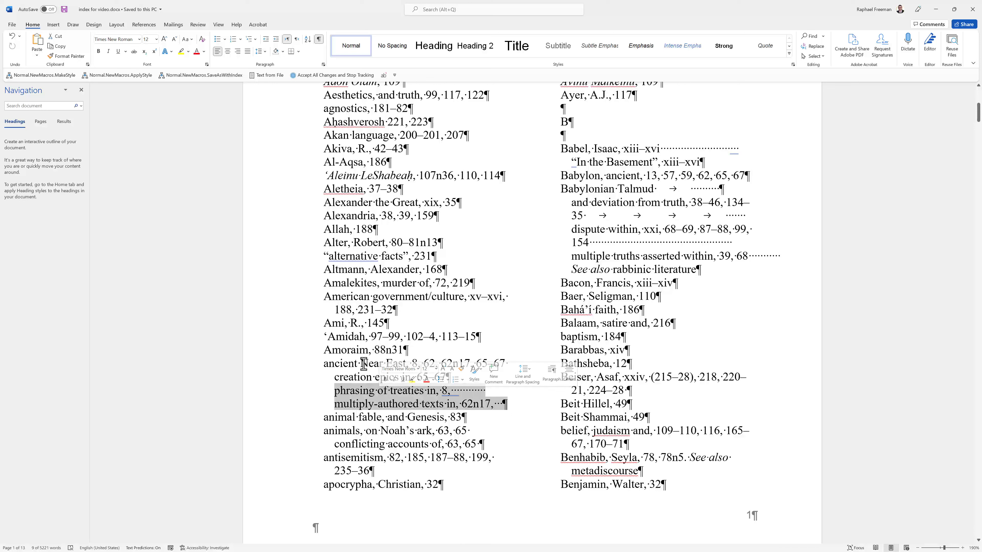
{"action": "left_click", "coordinate": [321, 364]}
{"action": "left_click_drag", "start_coordinate": [323, 364], "coordinate": [445, 375]}
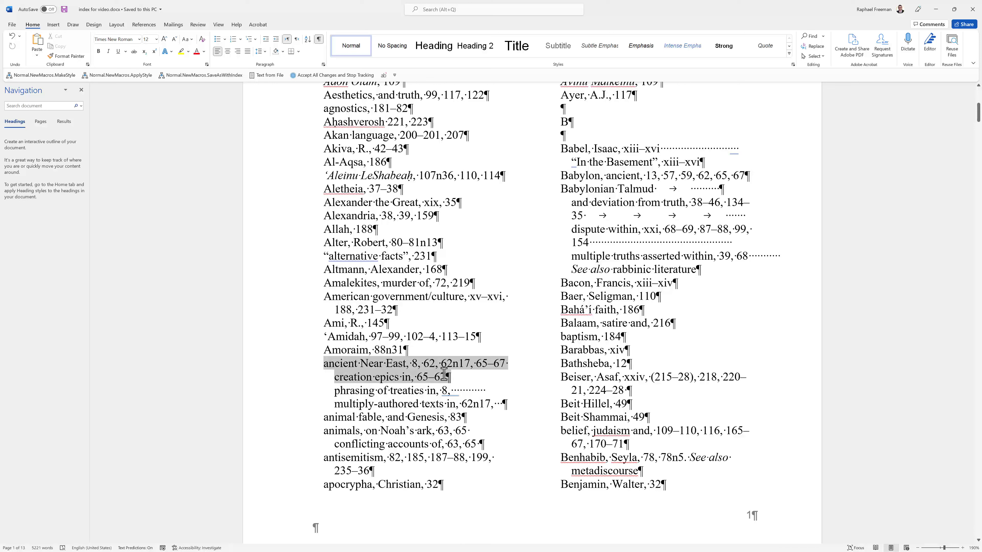
{"action": "left_click", "coordinate": [409, 395]}
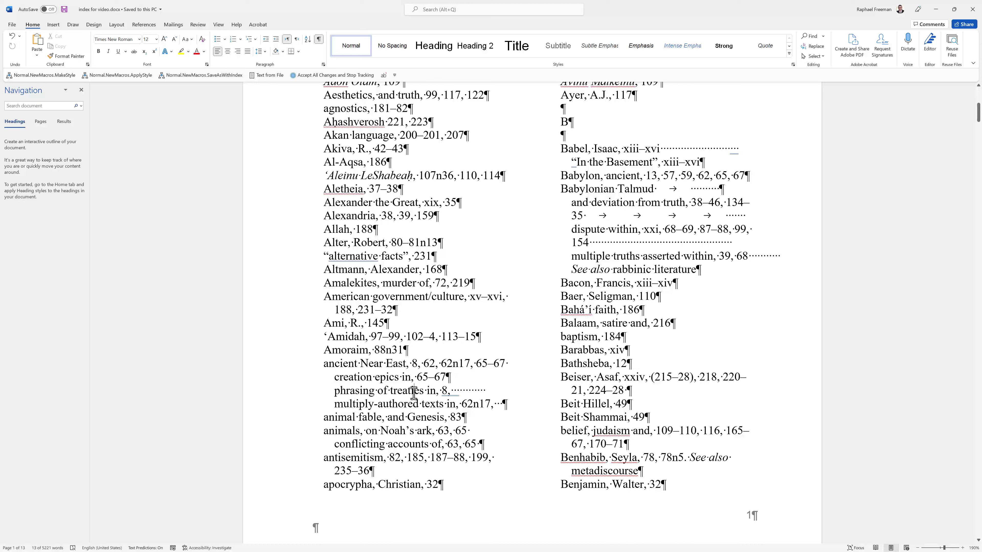
{"action": "left_click_drag", "start_coordinate": [335, 377], "coordinate": [446, 376]}
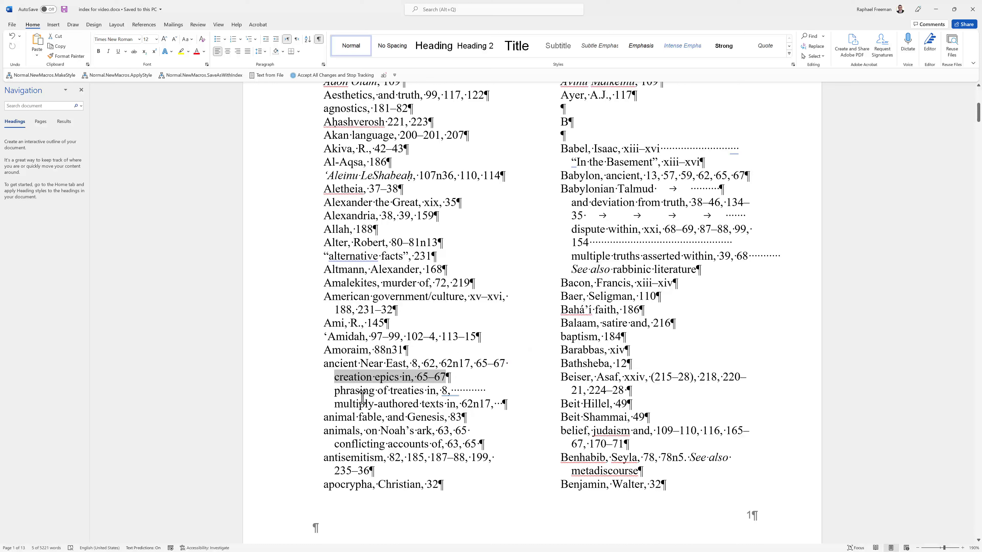
{"action": "scroll", "coordinate": [363, 395], "scroll_direction": "down", "scroll_amount": 1}
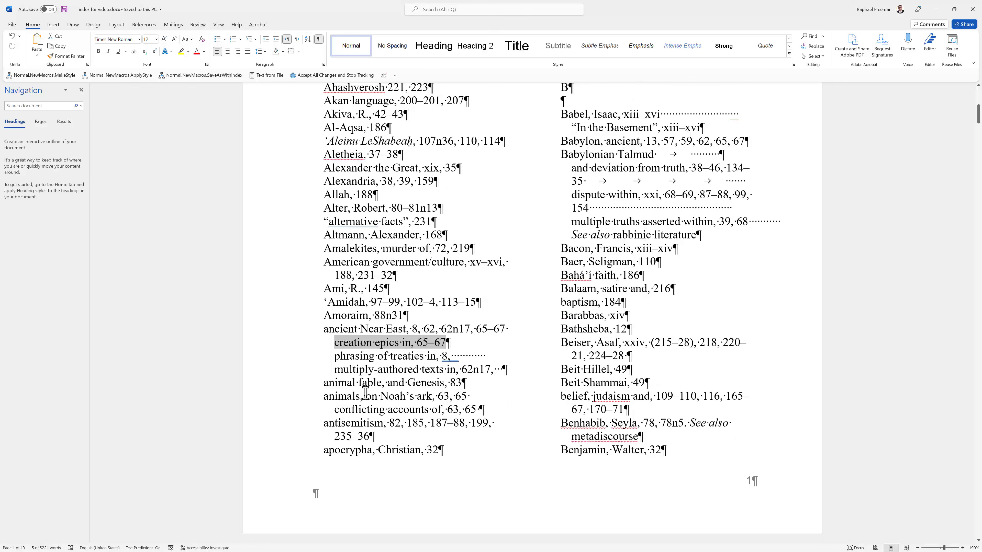
{"action": "left_click", "coordinate": [326, 333]}
{"action": "left_click_drag", "start_coordinate": [326, 334], "coordinate": [444, 341]}
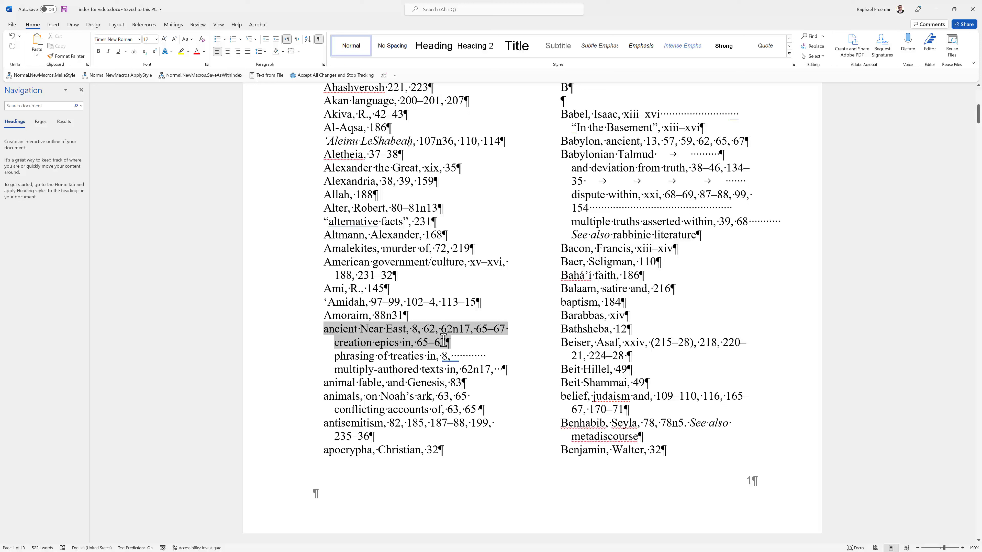
{"action": "left_click", "coordinate": [395, 343]}
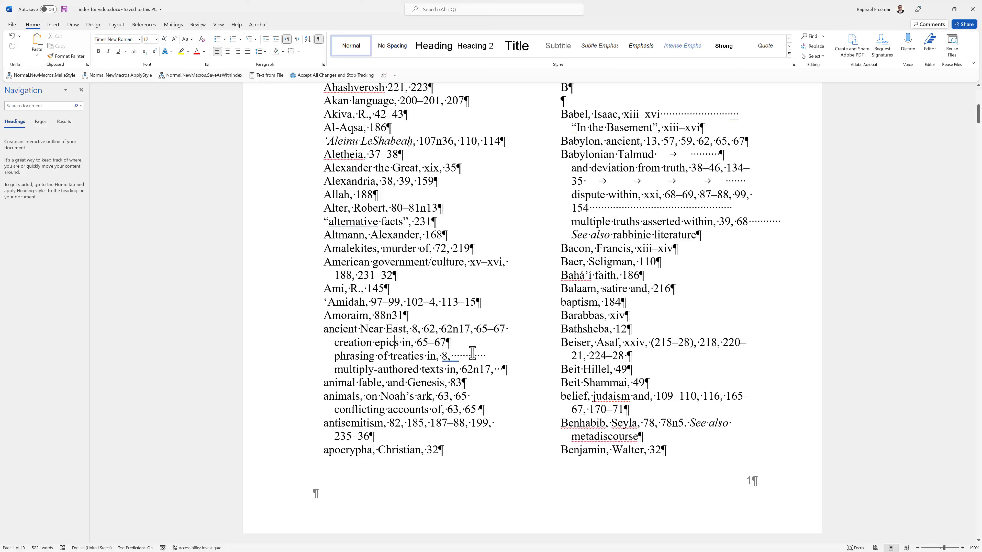
{"action": "left_click", "coordinate": [509, 328]}
{"action": "left_click", "coordinate": [335, 343]}
{"action": "double_click", "coordinate": [449, 356]}
Step: Set the whole "ancient Near East" entry, including its subentries, to font size 8
{"action": "left_click_drag", "start_coordinate": [324, 330], "coordinate": [501, 366]}
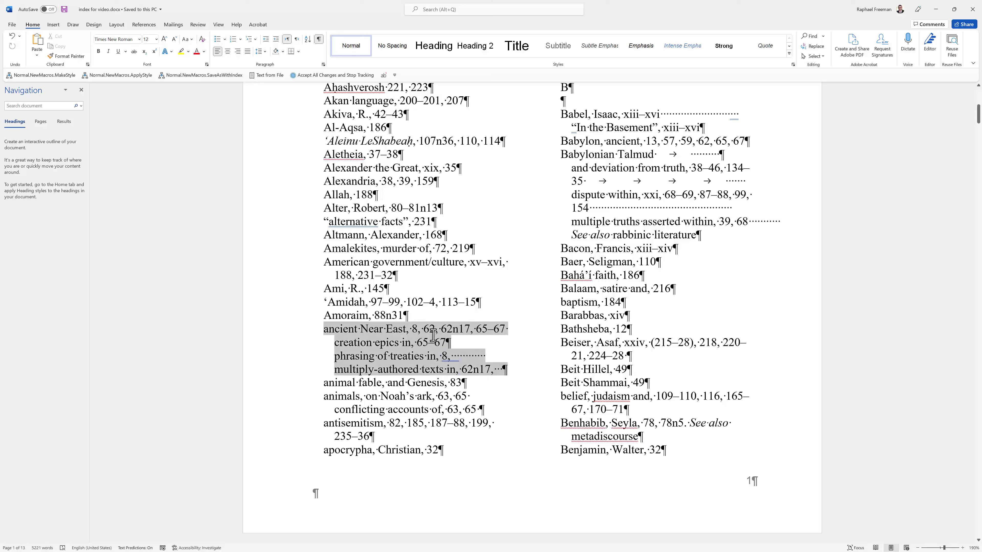
{"action": "left_click", "coordinate": [156, 40]}
{"action": "left_click", "coordinate": [149, 82]}
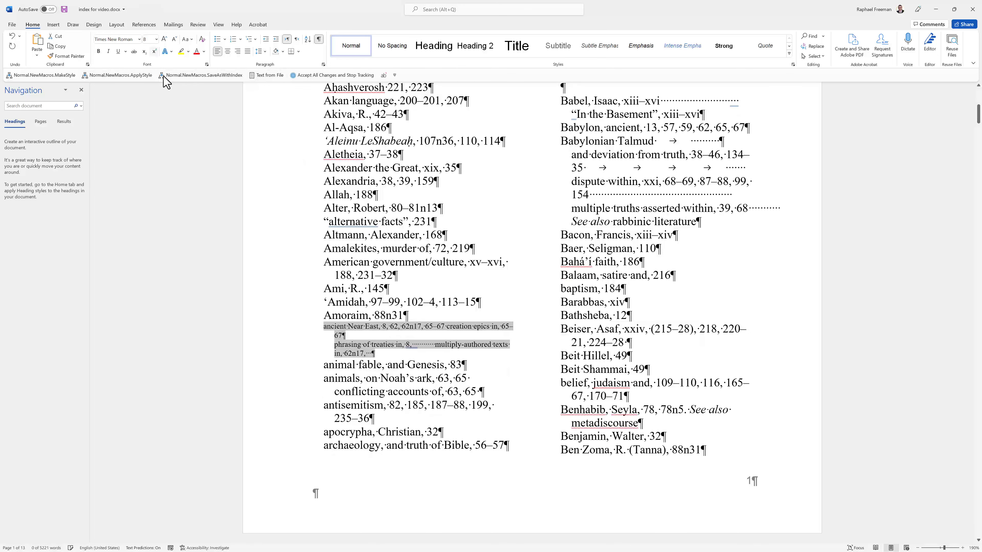
{"action": "left_click", "coordinate": [395, 332]}
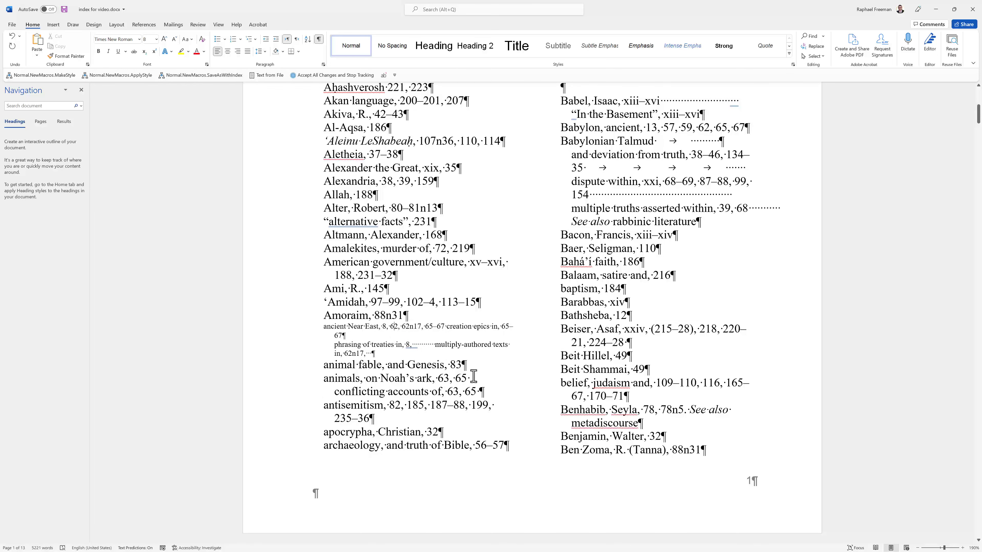
Step: Examine how the reduced "ancient Near East" lines rewrap, and undo the font size change
{"action": "scroll", "coordinate": [471, 381], "scroll_direction": "up", "scroll_amount": 6, "text": "ctrl"}
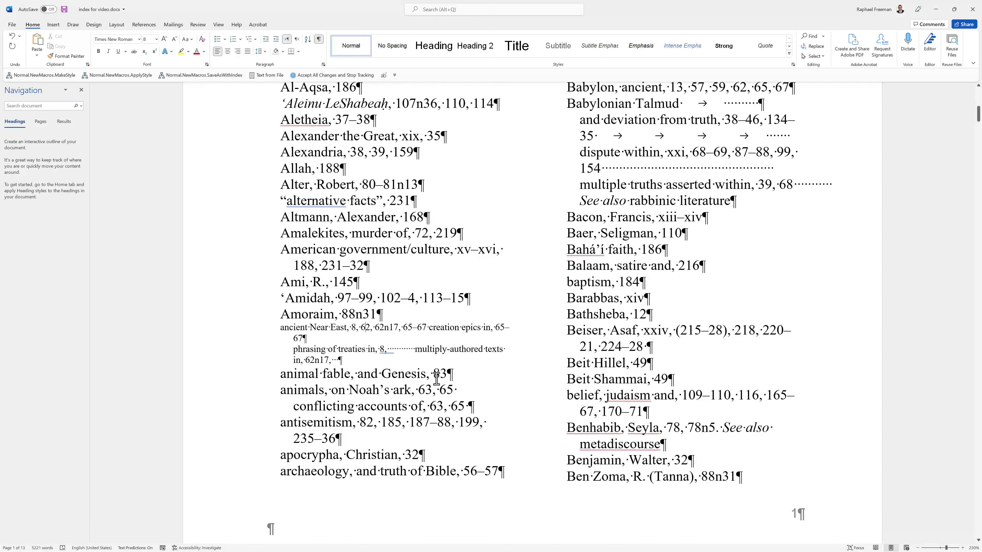
{"action": "scroll", "coordinate": [302, 358], "scroll_direction": "up", "scroll_amount": 5, "text": "ctrl"}
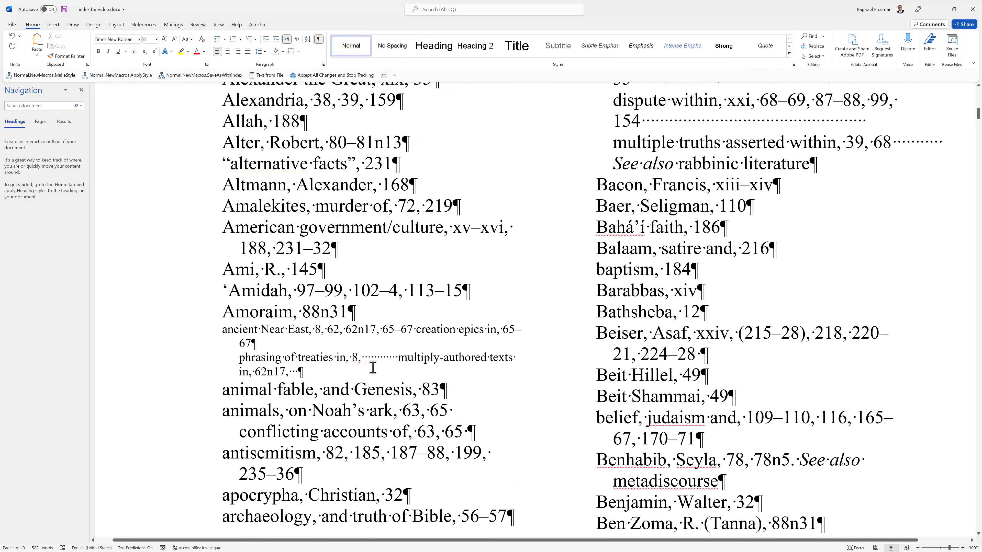
{"action": "triple_click", "coordinate": [241, 338]}
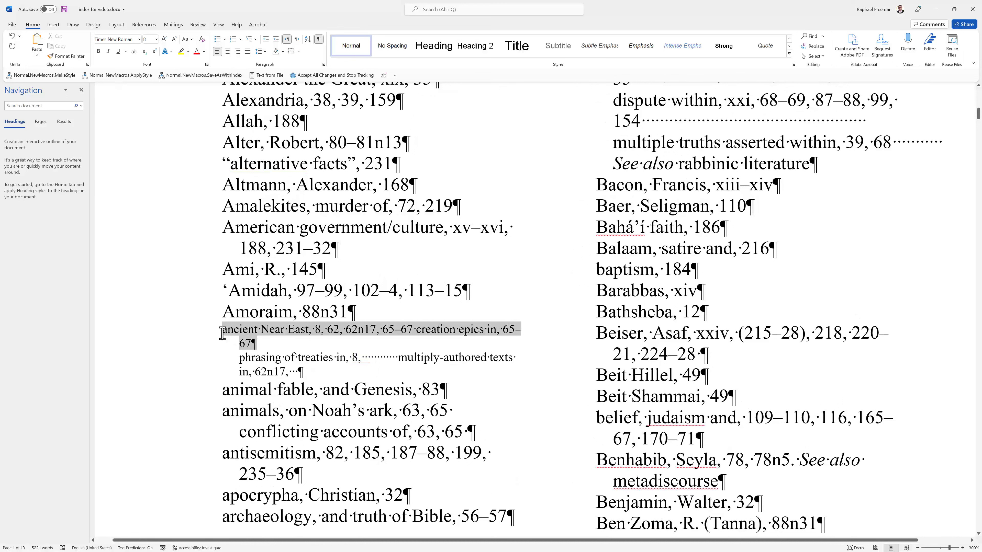
{"action": "left_click", "coordinate": [285, 343]}
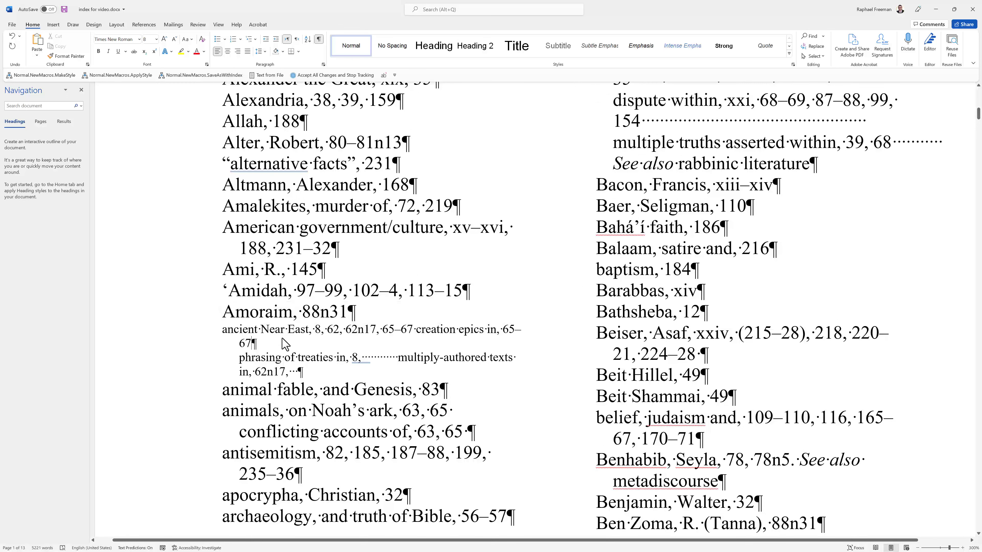
{"action": "key", "text": "ctrl+z"}
{"action": "left_click", "coordinate": [283, 339]}
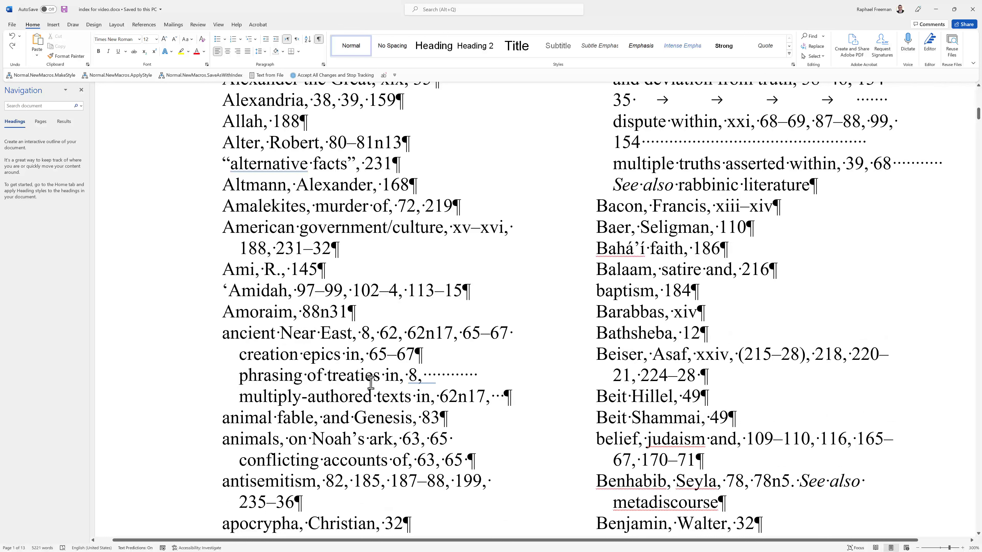
Step: Insert a paragraph break between the "ancient Near East" main line and its subentry "creation epics in, 65–67"
{"action": "left_click", "coordinate": [512, 343]}
{"action": "left_click_drag", "start_coordinate": [228, 333], "coordinate": [512, 336]}
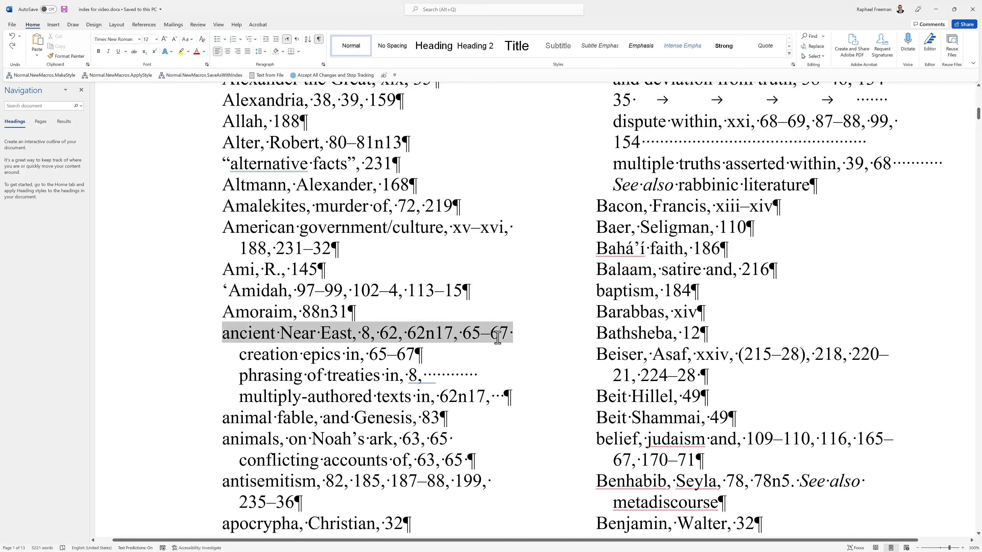
{"action": "left_click", "coordinate": [475, 351]}
{"action": "left_click", "coordinate": [510, 340]}
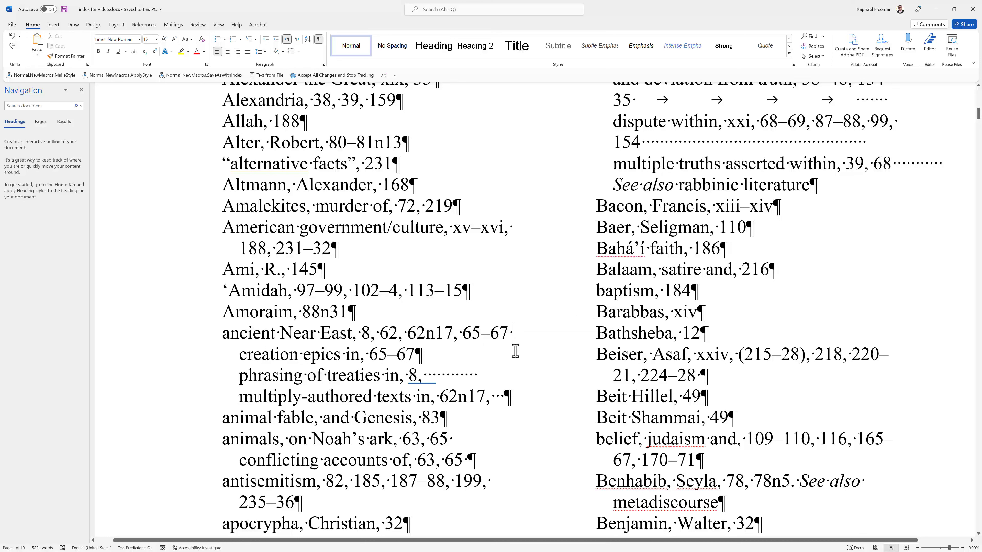
{"action": "key", "text": "Return"}
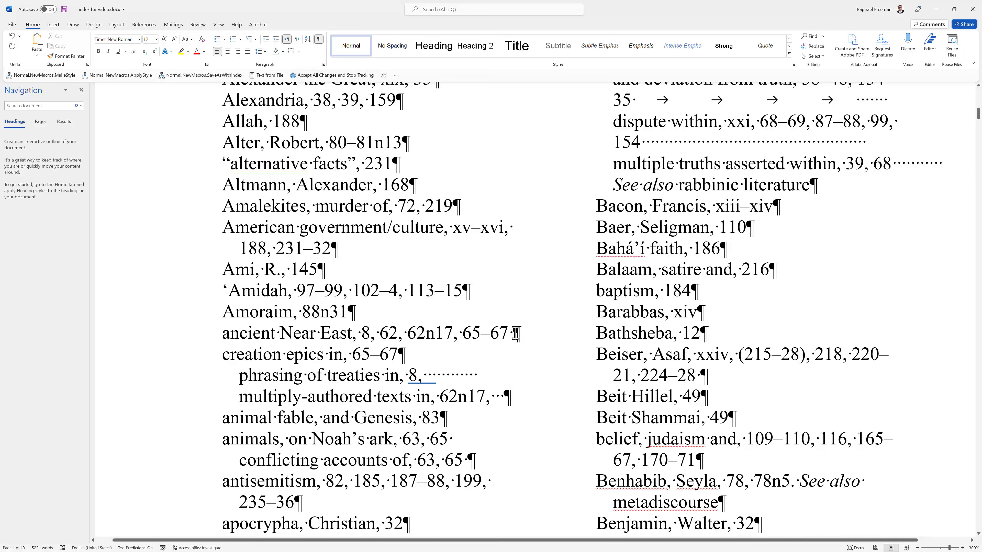
Step: Replace the run of spaces after "phrasing of treaties in, 8," with a paragraph break so "multiply-authored texts in" starts its own paragraph
{"action": "left_click_drag", "start_coordinate": [514, 333], "coordinate": [520, 335]}
{"action": "left_click_drag", "start_coordinate": [426, 374], "coordinate": [478, 376]}
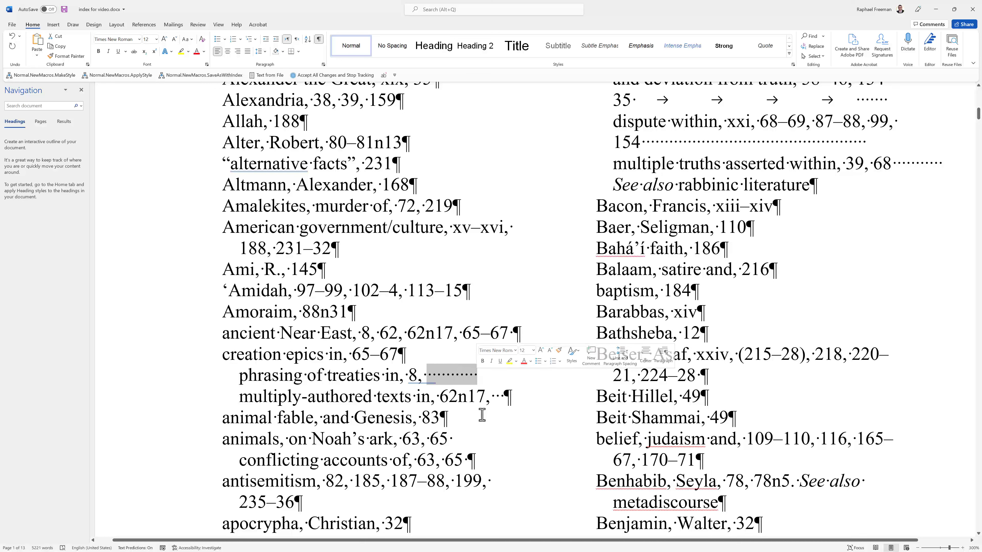
{"action": "key", "text": "Delete"}
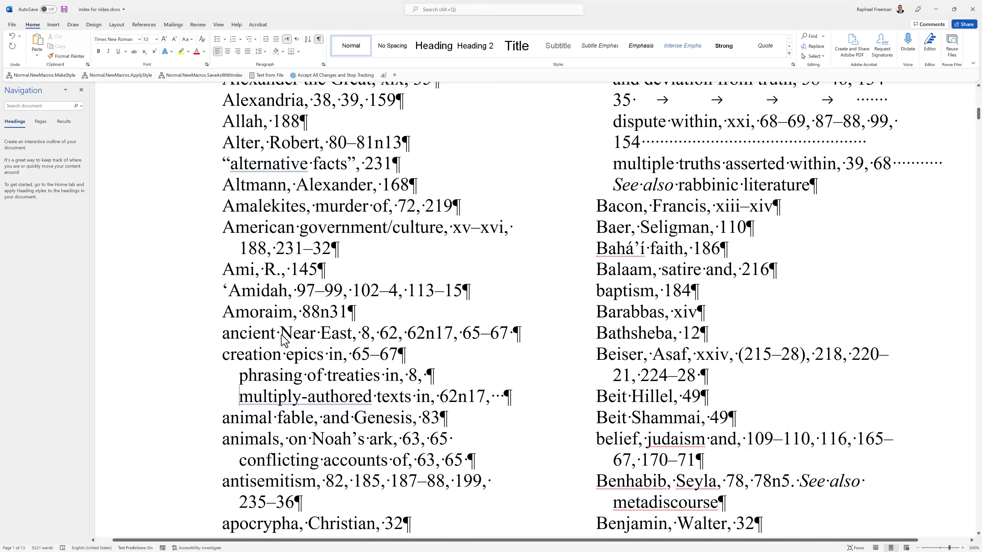
Step: Remove the leading spaces before "creation epics in, 65–67" and give that subentry a real paragraph indent instead
{"action": "left_click_drag", "start_coordinate": [250, 333], "coordinate": [453, 333]}
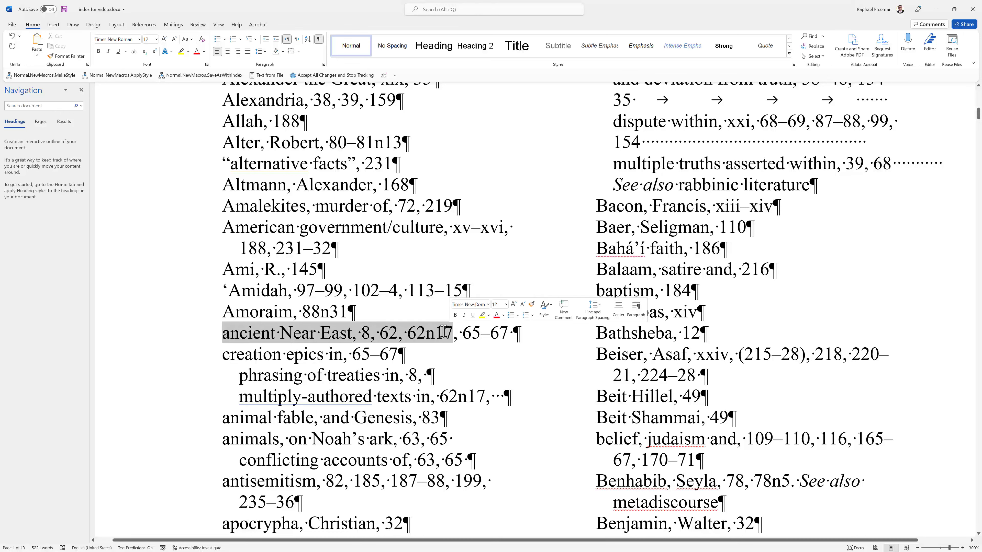
{"action": "left_click", "coordinate": [240, 356]}
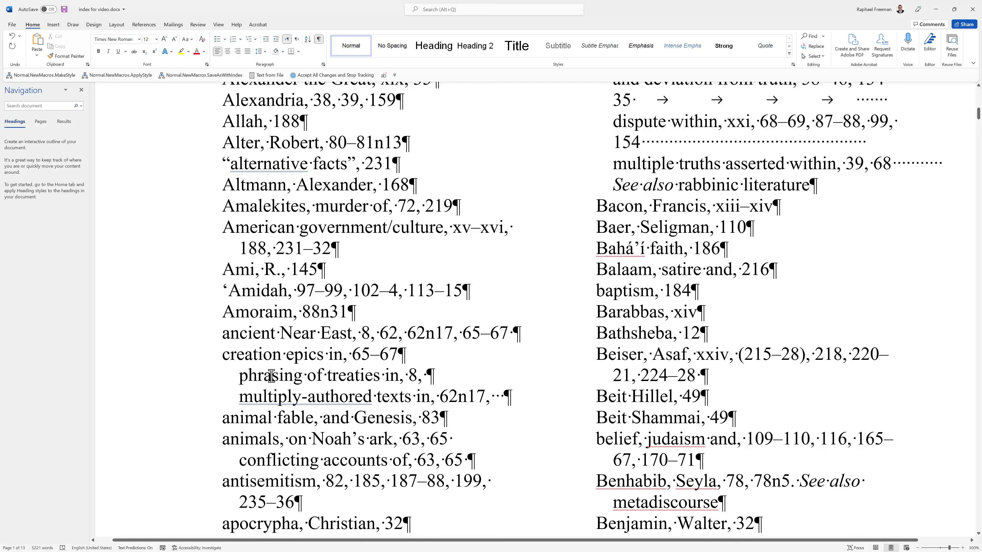
{"action": "left_click", "coordinate": [258, 356]}
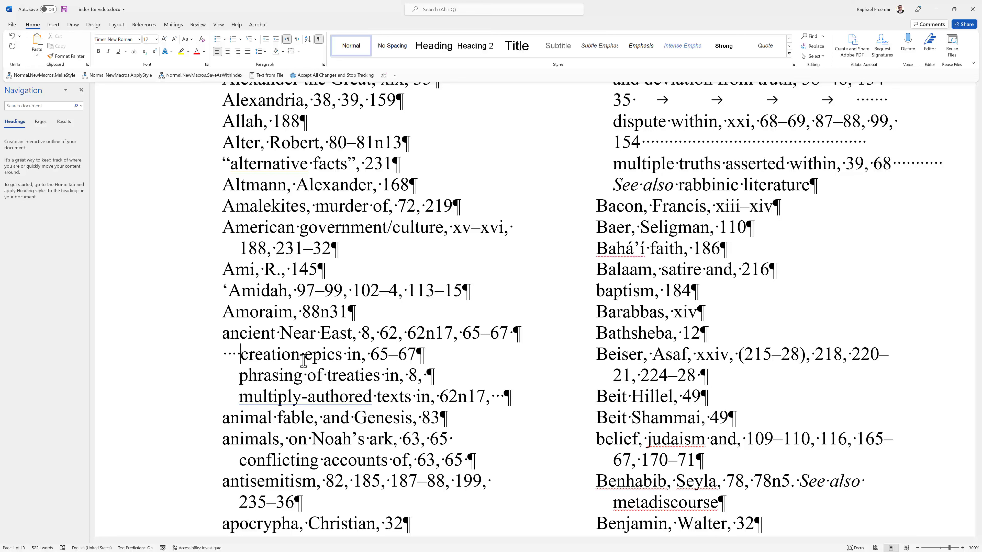
{"action": "key", "text": "BackSpace"}
{"action": "key", "text": "BackSpace"}
{"action": "key", "text": "BackSpace"}
{"action": "key", "text": "BackSpace"}
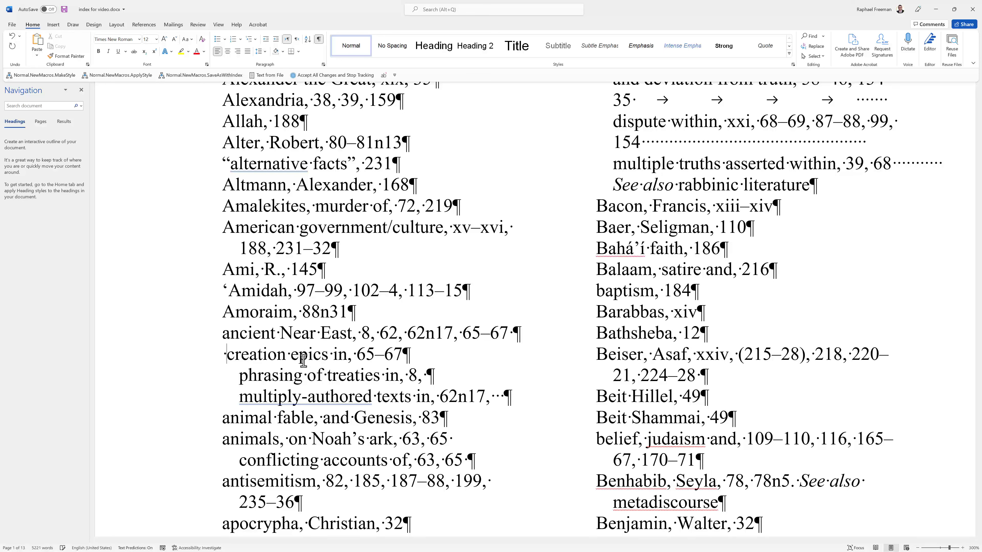
{"action": "key", "text": "Tab"}
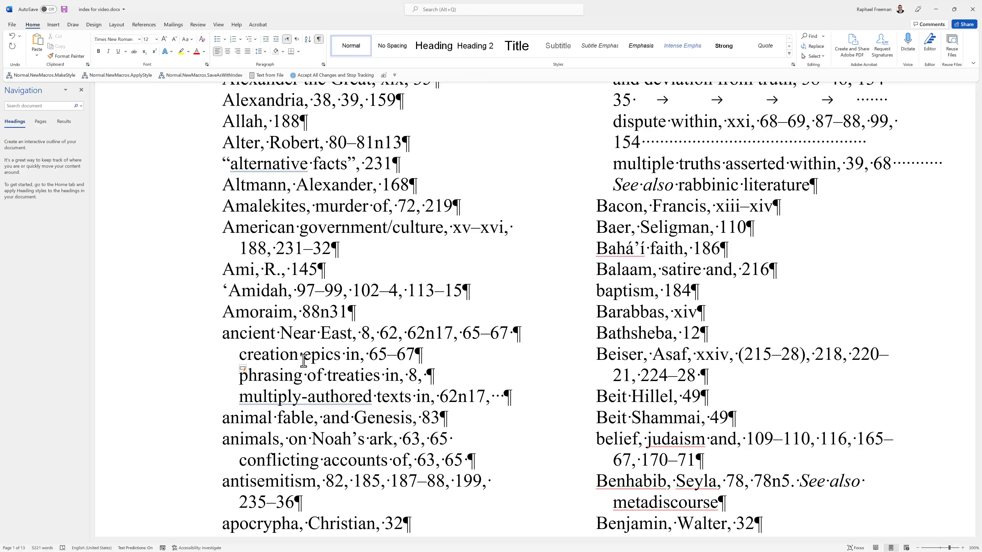
Step: Examine the tabs and spaces that stand in for paragraph breaks in the "Babylonian Talmud" entry, with formatting marks toggled off and on
{"action": "left_click_drag", "start_coordinate": [239, 396], "coordinate": [320, 387]}
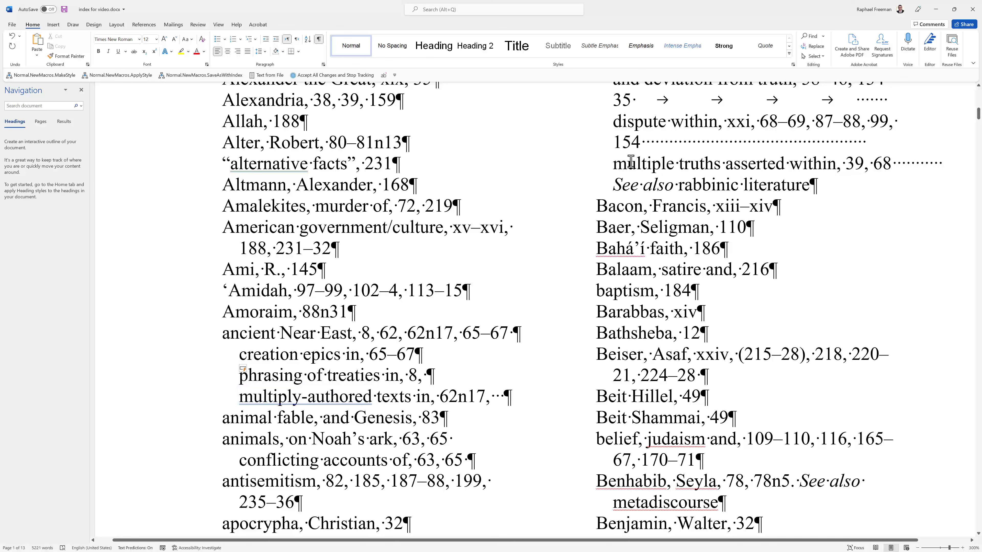
{"action": "scroll", "coordinate": [549, 305], "scroll_direction": "up", "scroll_amount": 3}
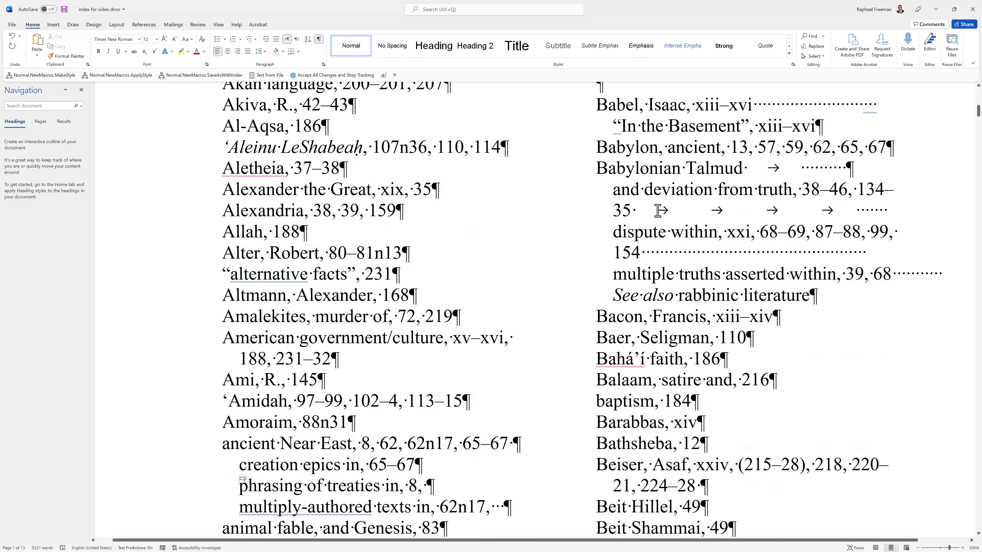
{"action": "left_click_drag", "start_coordinate": [662, 211], "coordinate": [679, 210]}
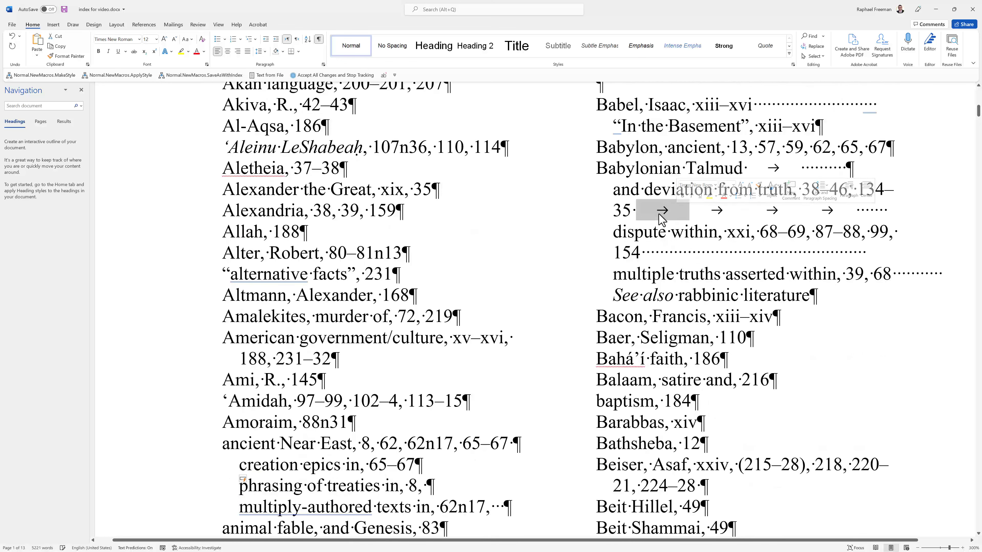
{"action": "left_click", "coordinate": [319, 39]}
{"action": "left_click", "coordinate": [319, 39]}
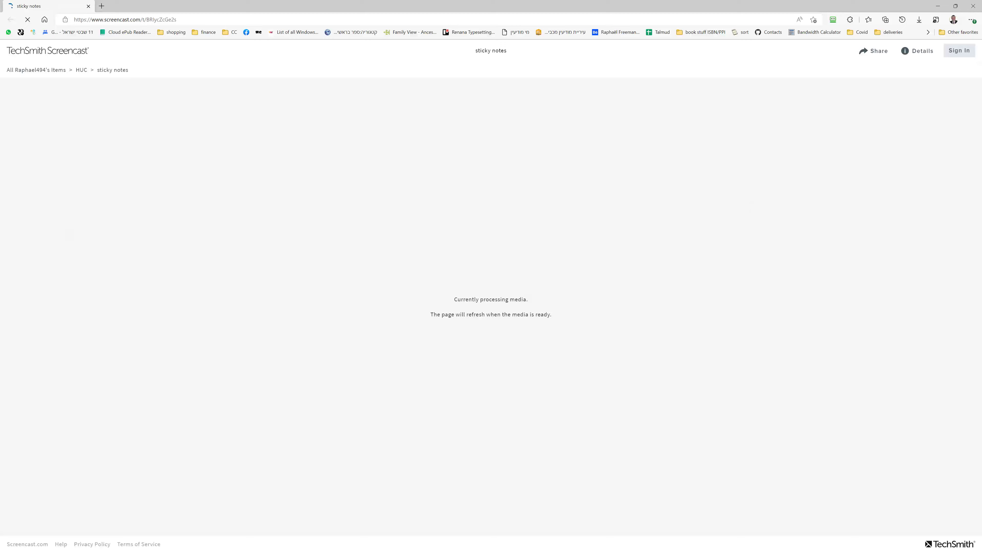
Step: Close the TechSmith Screencast page in the browser and return to the index document in Word
{"action": "left_click", "coordinate": [973, 6]}
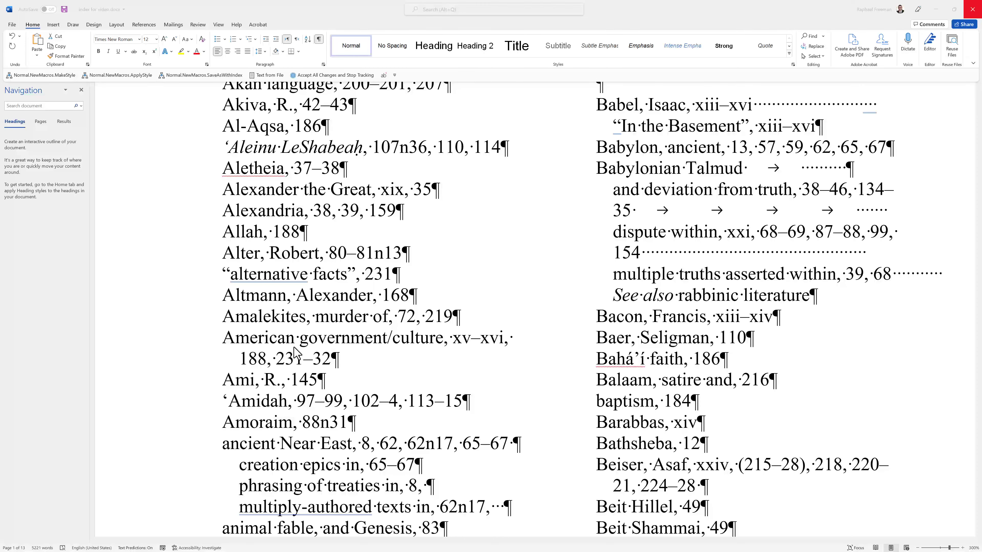
{"action": "left_click", "coordinate": [298, 354]}
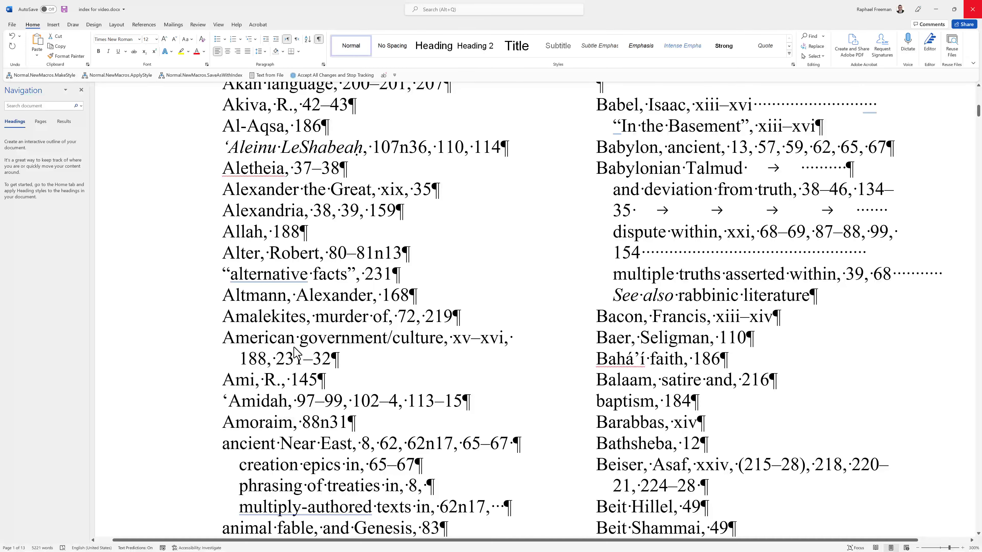
{"action": "left_click", "coordinate": [650, 219]}
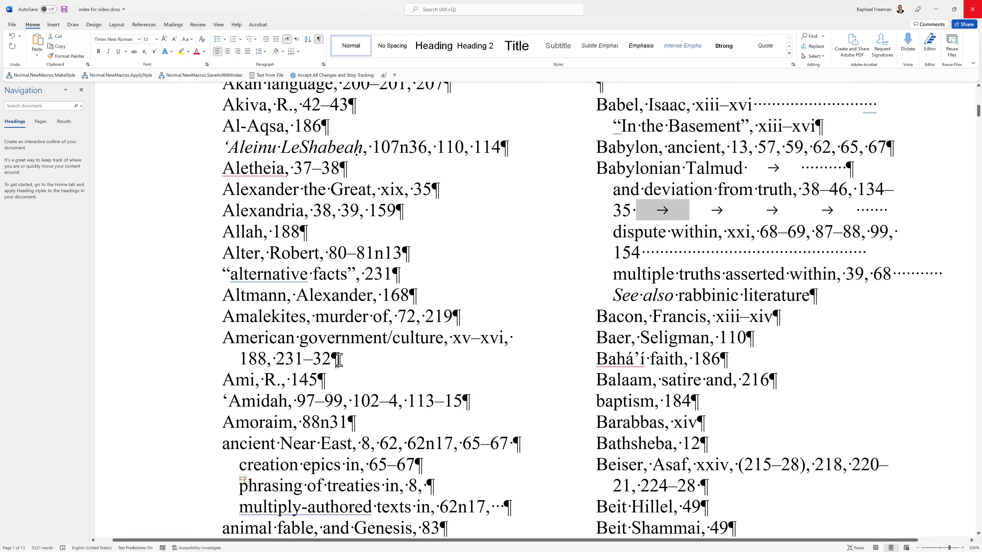
Step: Check the paragraph indentation settings of the "creation epics in, 65–67" subentry without changing them
{"action": "scroll", "coordinate": [315, 365], "scroll_direction": "down", "scroll_amount": 2}
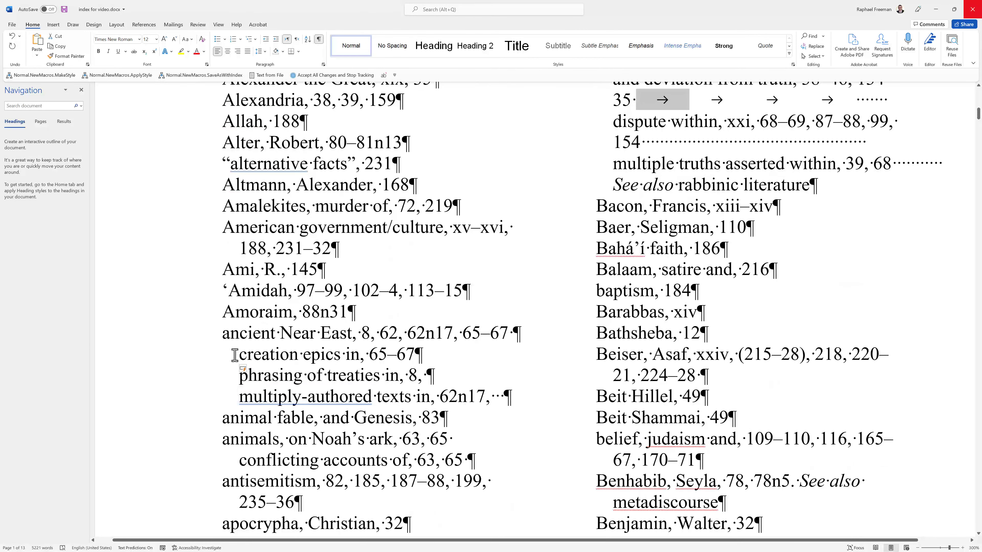
{"action": "left_click", "coordinate": [241, 363]}
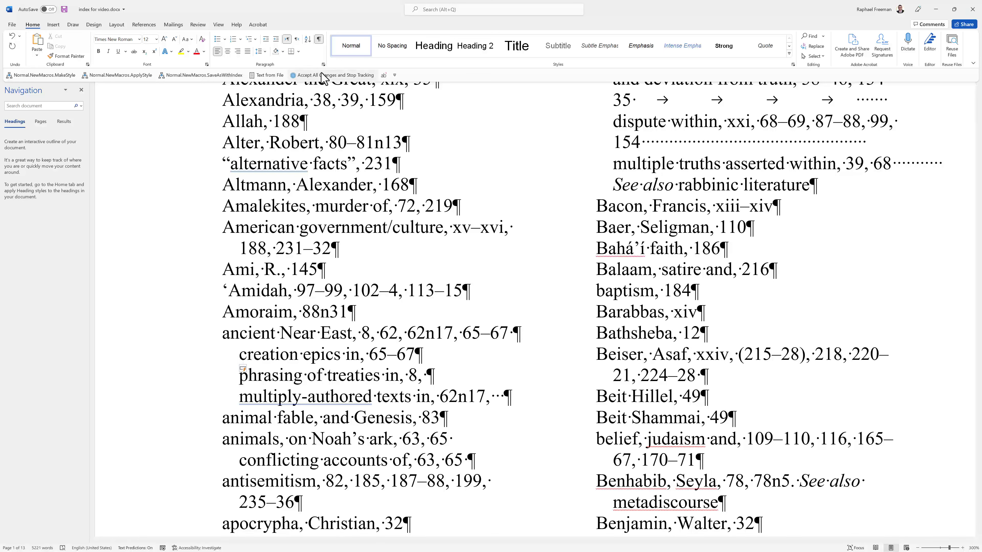
{"action": "left_click", "coordinate": [323, 65]}
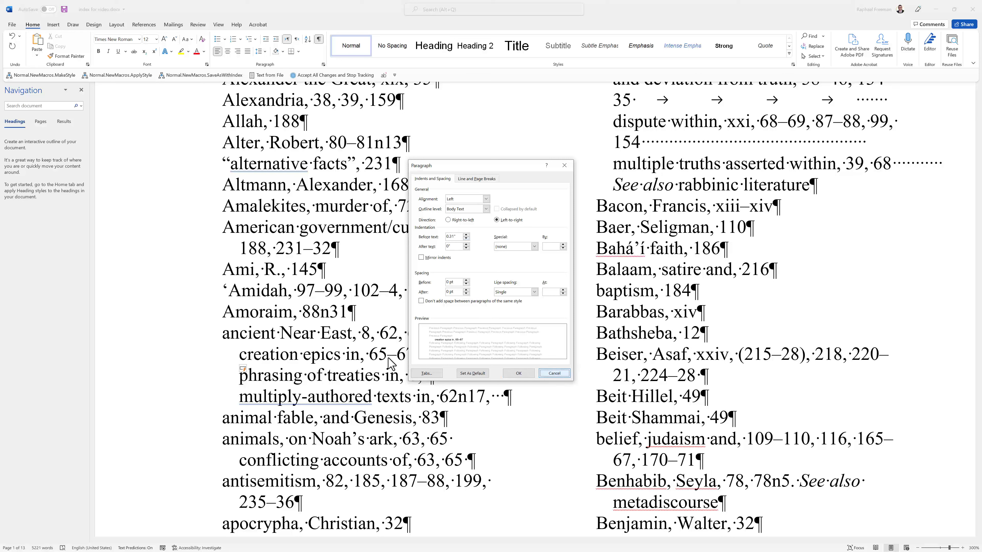
{"action": "left_click", "coordinate": [553, 374]}
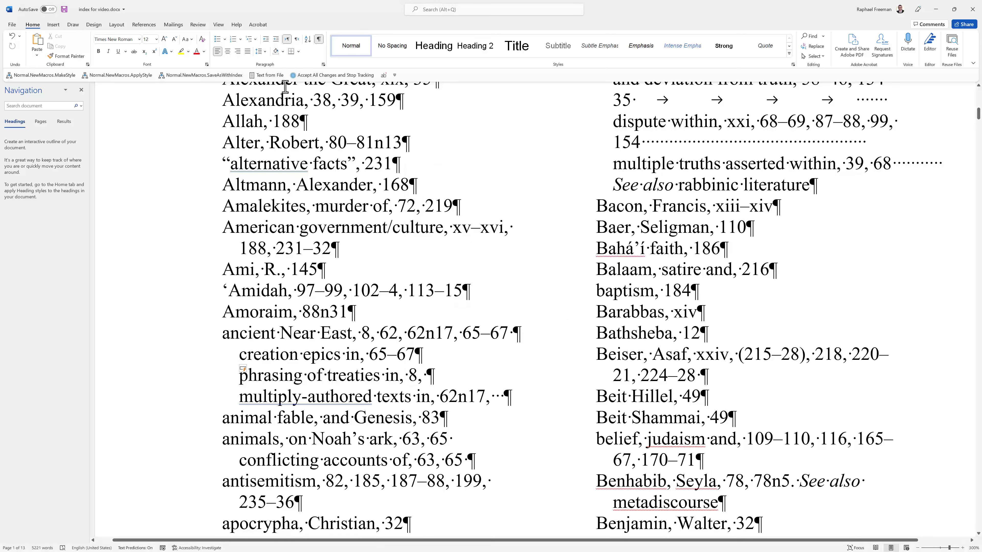
Step: Try removing the before-text indent from the "ancient Near East" paragraph, and undo the indent change
{"action": "double_click", "coordinate": [256, 335]}
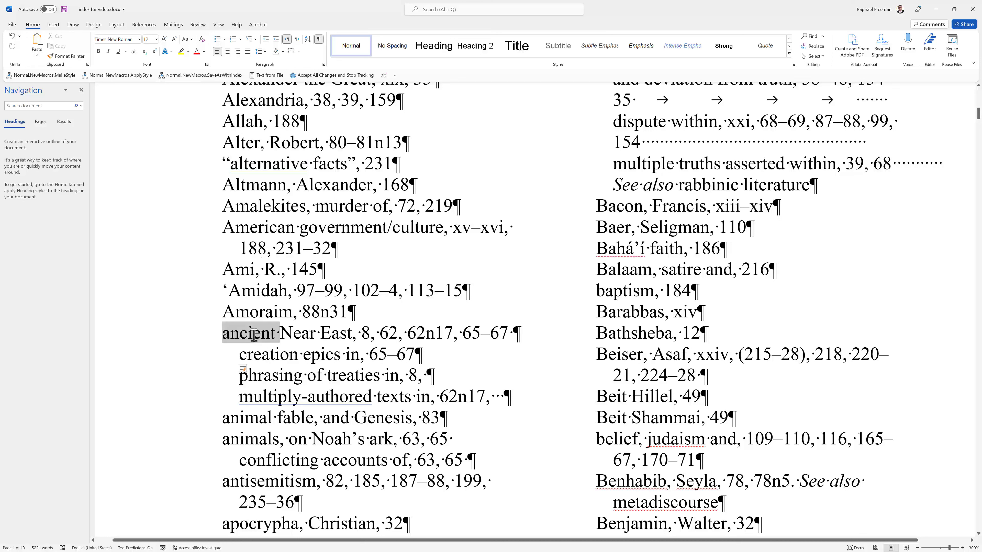
{"action": "left_click", "coordinate": [323, 64]}
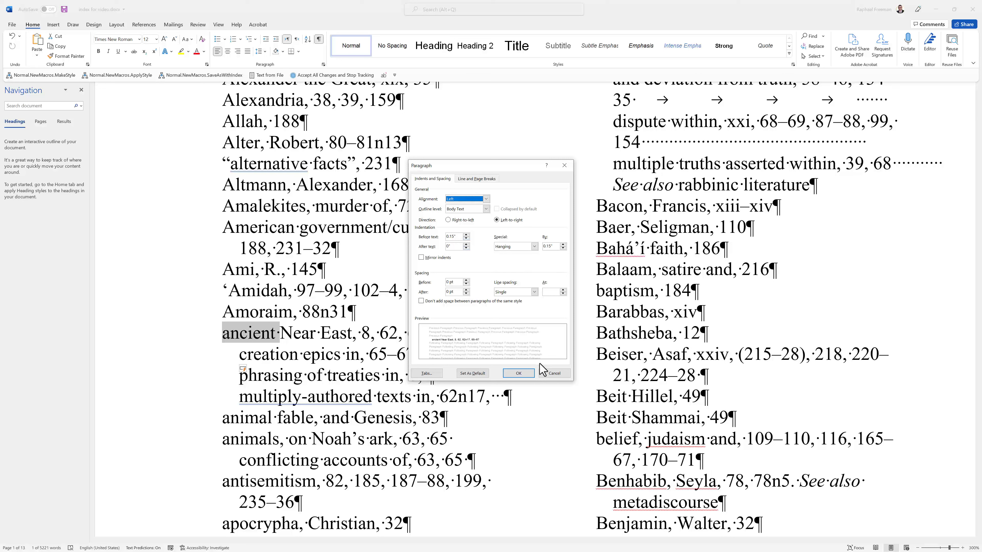
{"action": "left_click", "coordinate": [451, 237]}
{"action": "key", "text": "Return"}
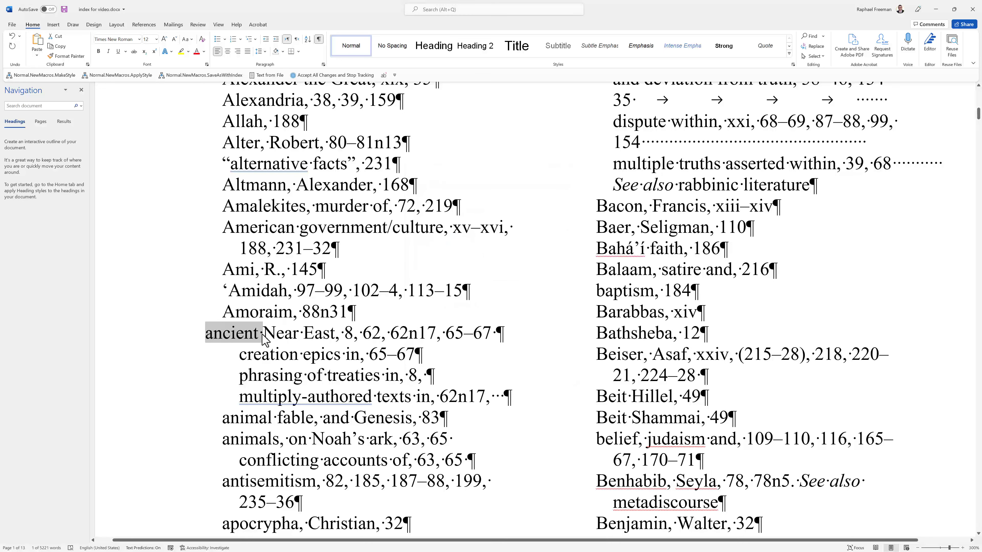
{"action": "key", "text": "ctrl+z"}
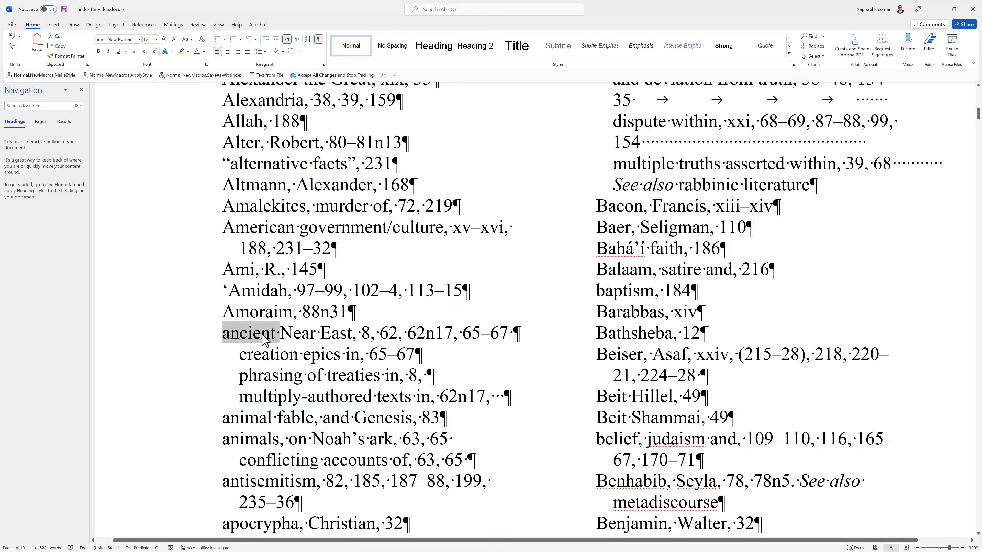
Step: Compare the indentation of main entries, wrapped lines and subentries from "ancient Near East" down to "apocrypha, Christian"
{"action": "left_click", "coordinate": [263, 334]}
{"action": "scroll", "coordinate": [270, 335], "scroll_direction": "down", "scroll_amount": 3}
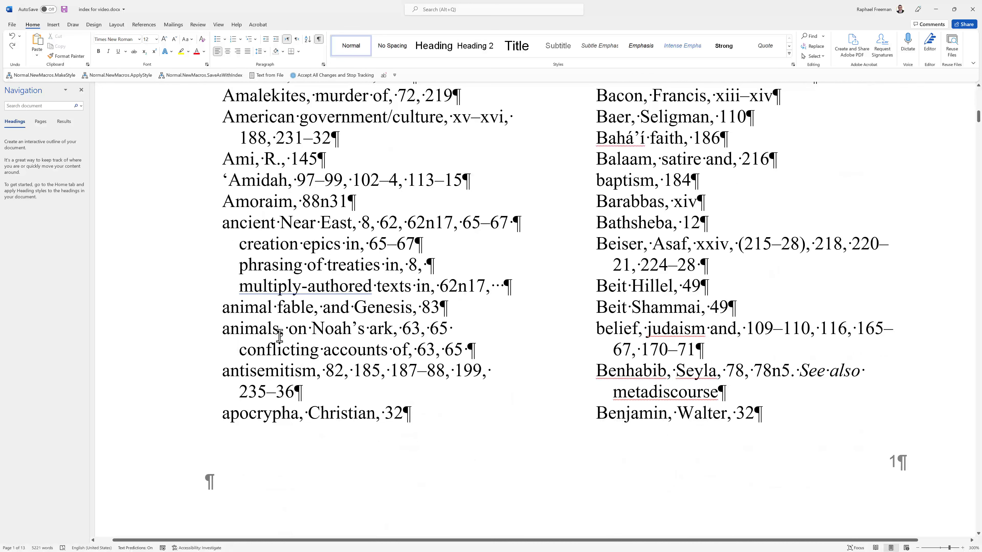
{"action": "scroll", "coordinate": [280, 334], "scroll_direction": "up", "scroll_amount": 1}
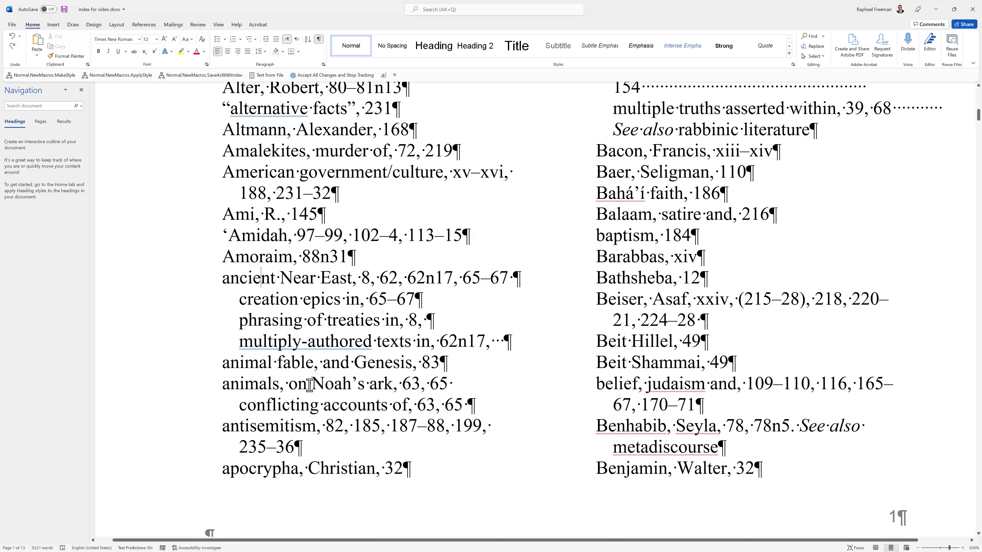
{"action": "left_click", "coordinate": [261, 298]}
{"action": "scroll", "coordinate": [249, 281], "scroll_direction": "up", "scroll_amount": 1}
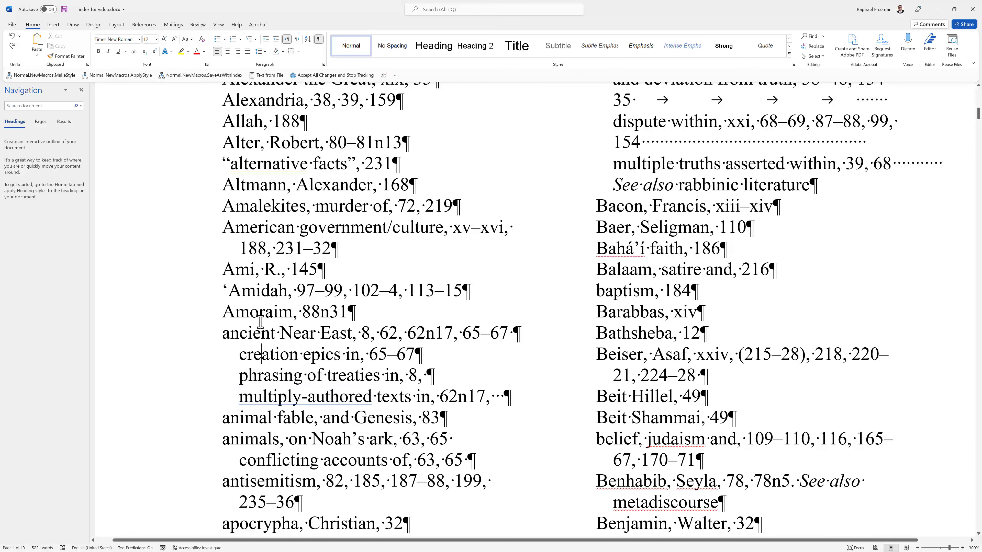
{"action": "scroll", "coordinate": [349, 331], "scroll_direction": "down", "scroll_amount": 1}
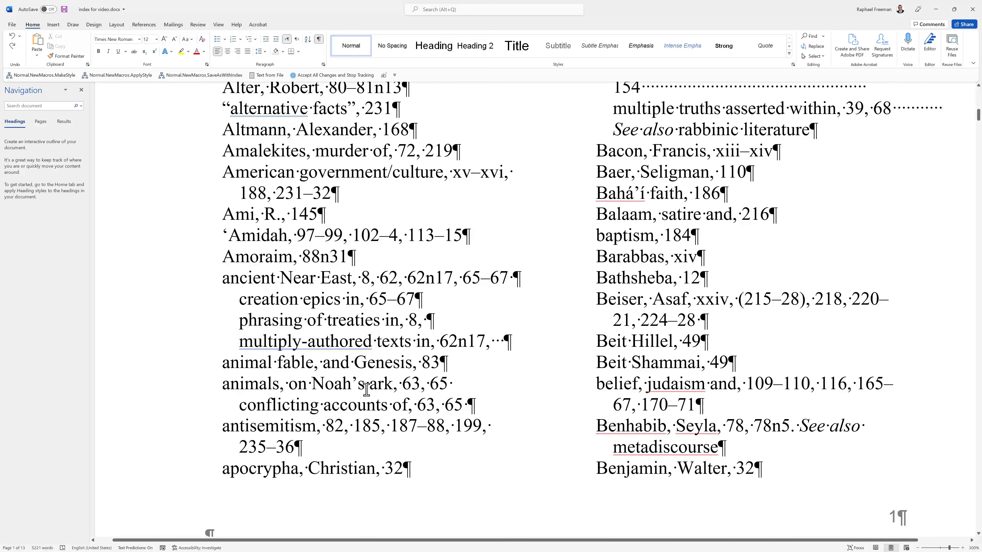
Step: Review the hanging indent settings of the "ancient Near East" paragraph and leave them without applying changes
{"action": "left_click", "coordinate": [261, 279]}
{"action": "scroll", "coordinate": [359, 328], "scroll_direction": "up", "scroll_amount": 2}
{"action": "scroll", "coordinate": [358, 328], "scroll_direction": "down", "scroll_amount": 2}
{"action": "left_click", "coordinate": [323, 65]}
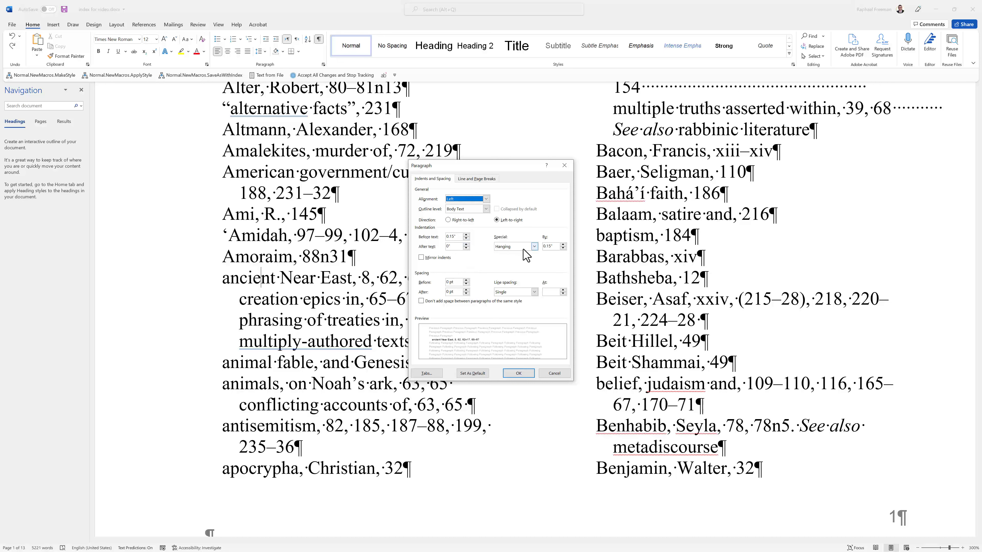
{"action": "left_click", "coordinate": [534, 247]}
{"action": "left_click", "coordinate": [516, 265]}
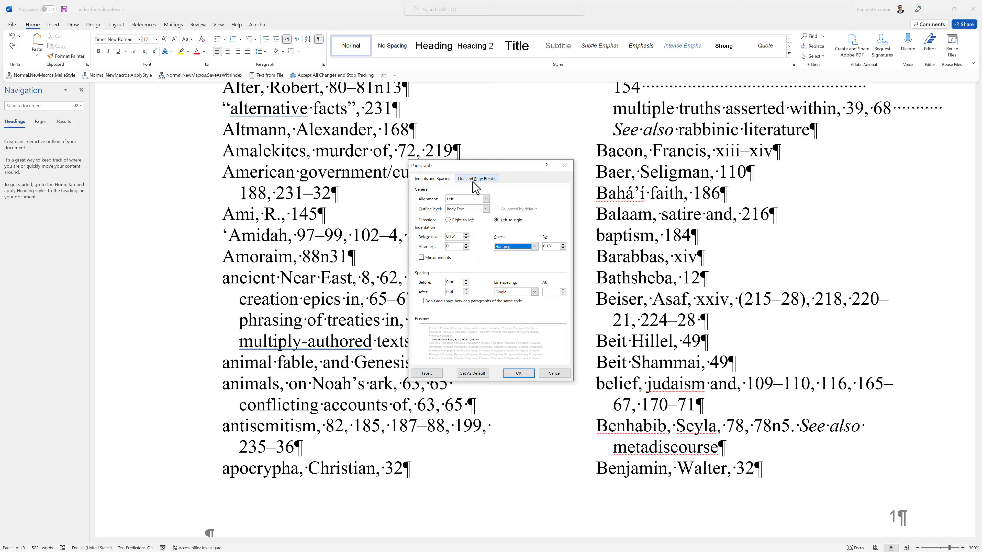
{"action": "left_click", "coordinate": [554, 373]}
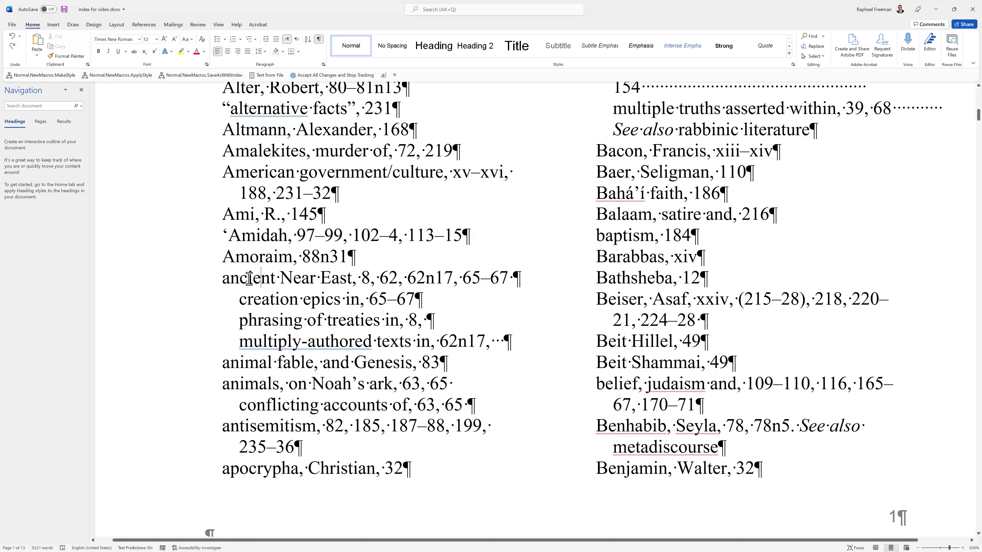
Step: Start a new paragraph style named "index level 1" based on the "ancient Near East" entry, with the blue Text 2 font color
{"action": "left_click_drag", "start_coordinate": [220, 279], "coordinate": [502, 279]}
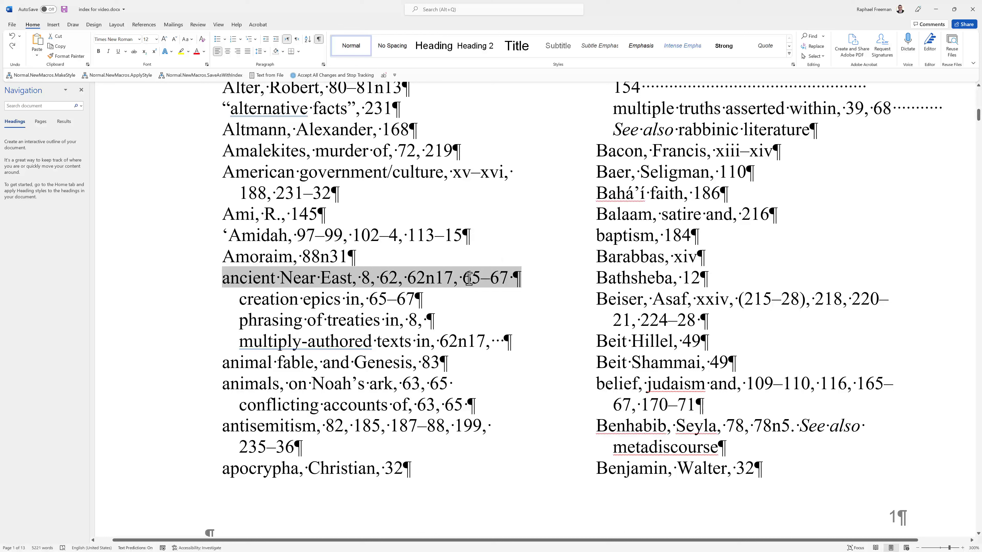
{"action": "left_click", "coordinate": [237, 298]}
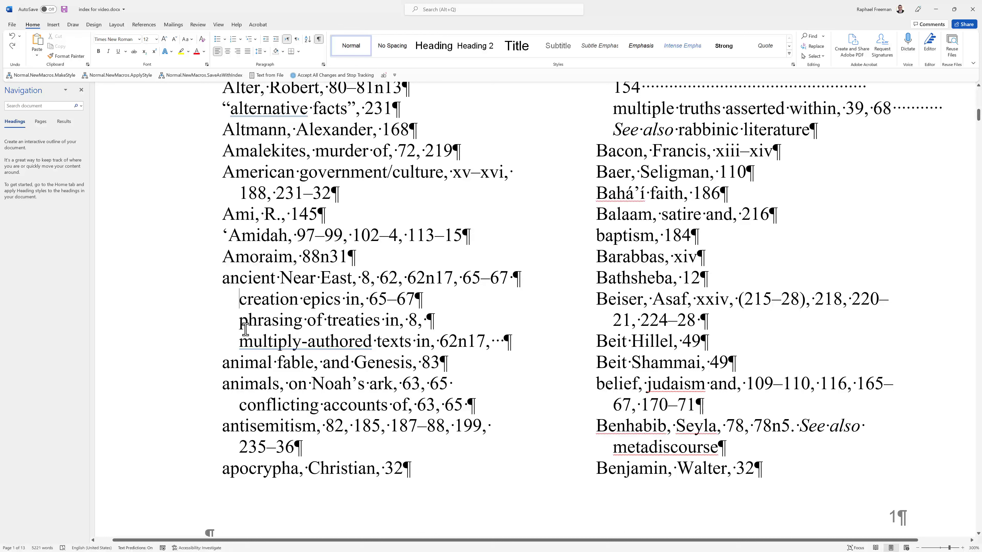
{"action": "left_click", "coordinate": [302, 286]}
{"action": "left_click", "coordinate": [793, 65]}
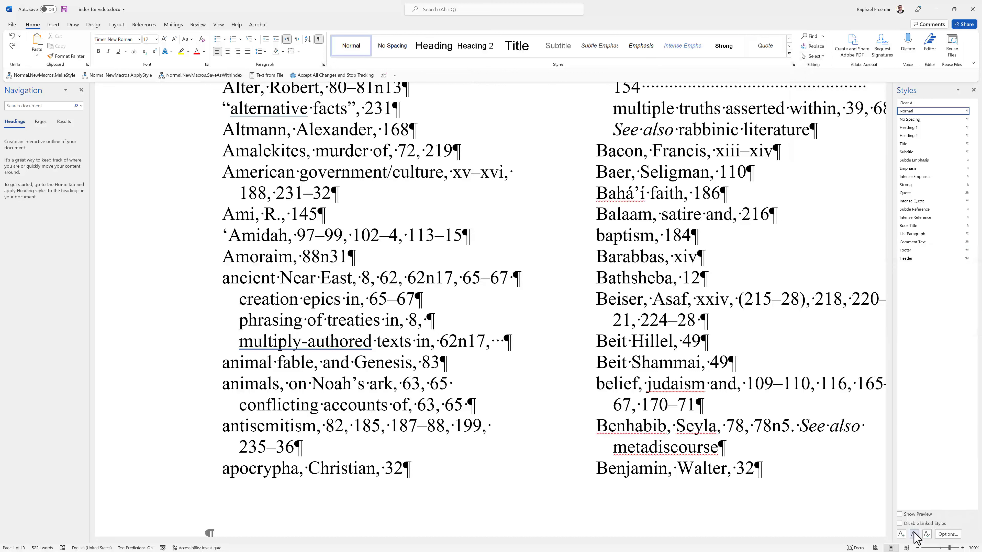
{"action": "left_click", "coordinate": [901, 535]}
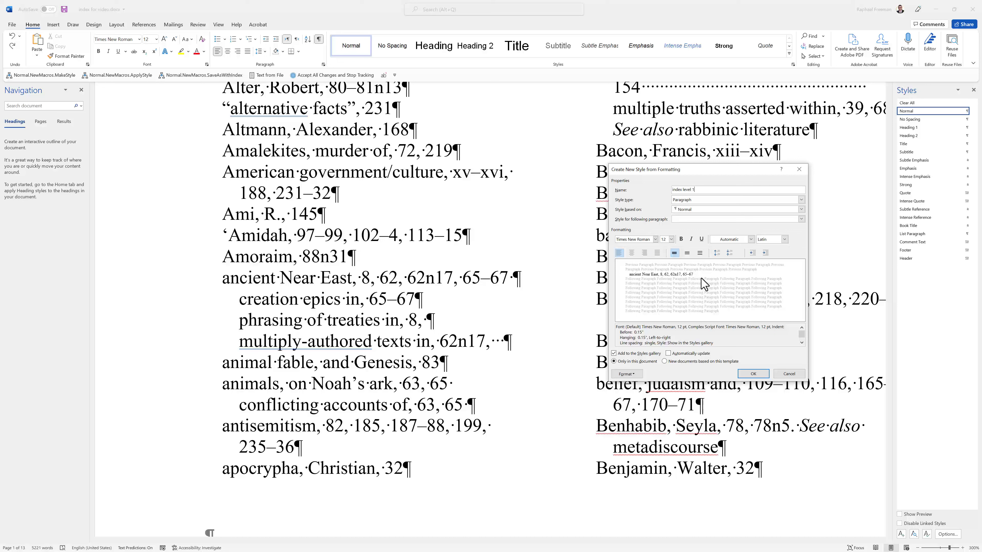
{"action": "left_click", "coordinate": [730, 240]}
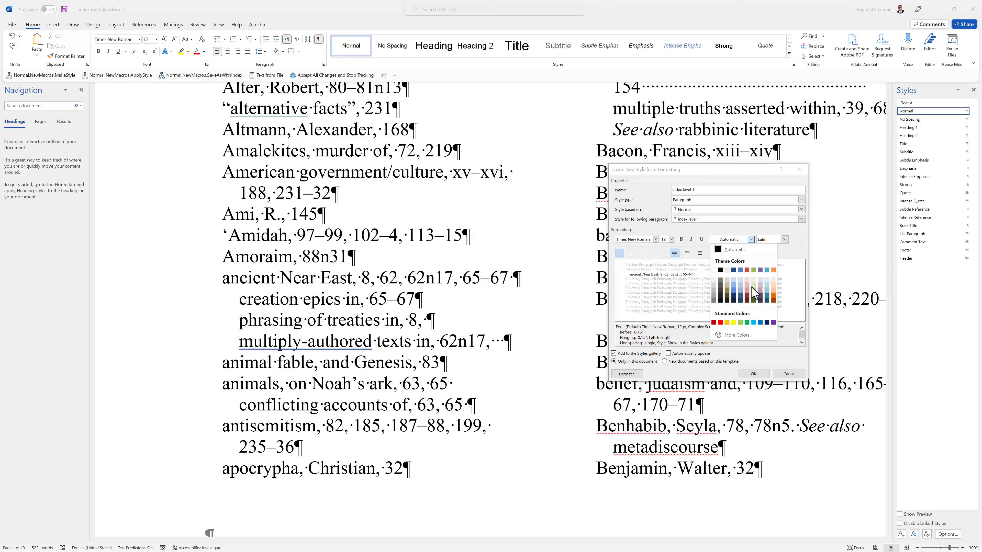
{"action": "left_click", "coordinate": [733, 289]}
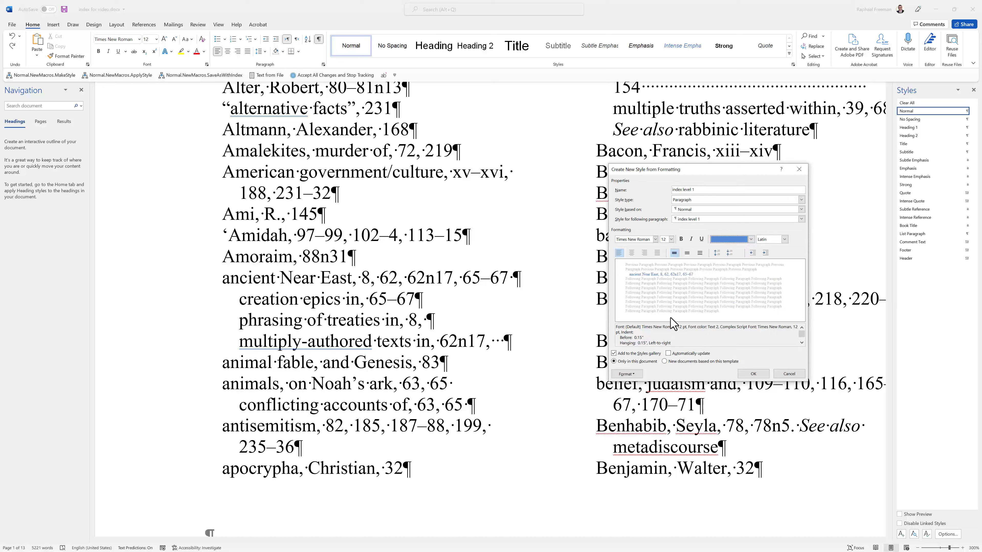
Step: Try to assign the keyboard shortcut Ctrl+Num 1 to the new index level 1 style
{"action": "left_click", "coordinate": [629, 374]}
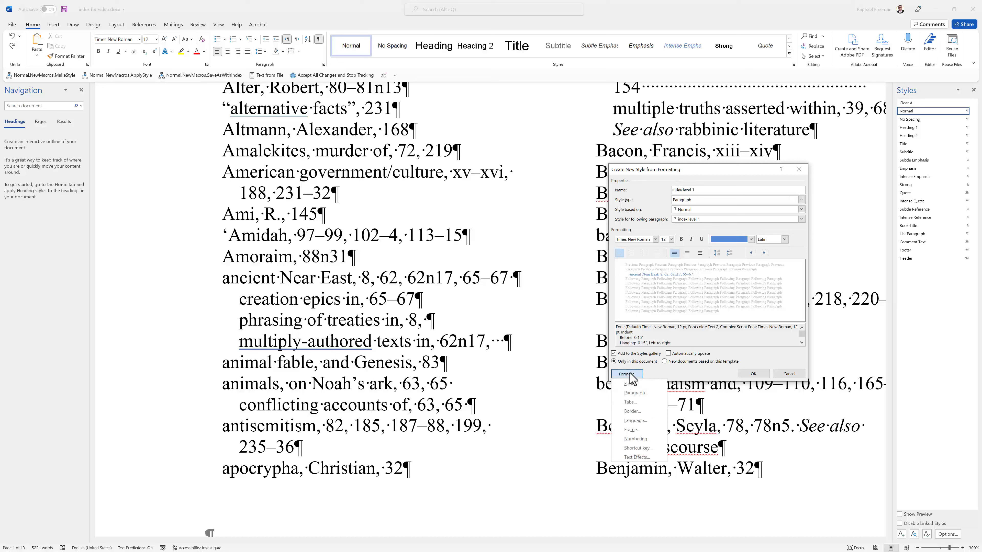
{"action": "left_click", "coordinate": [637, 446]}
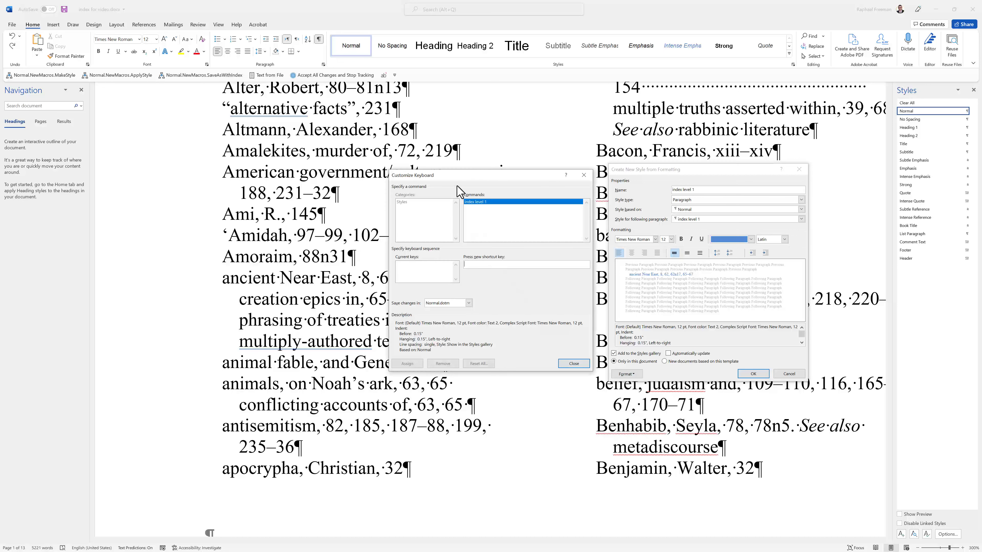
{"action": "left_click", "coordinate": [574, 363]}
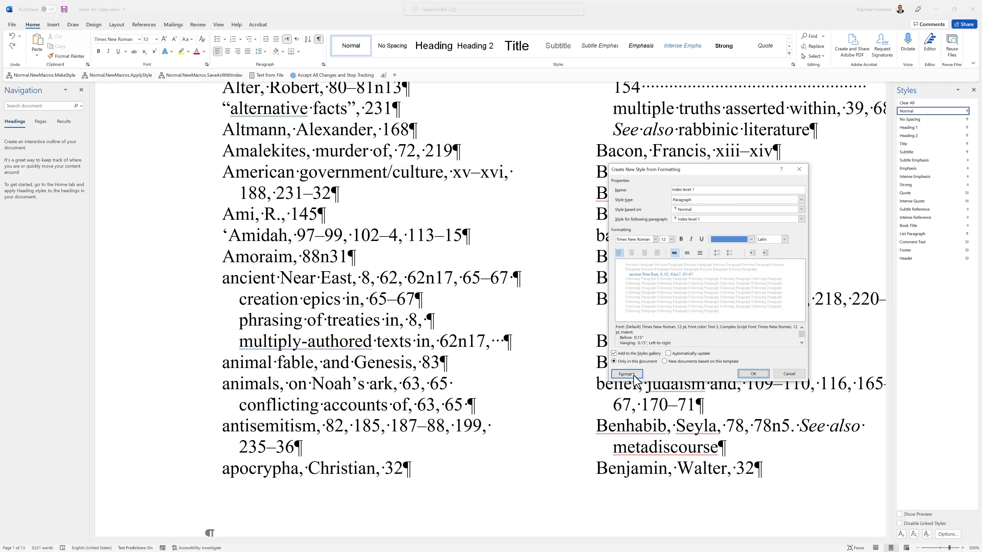
{"action": "left_click", "coordinate": [630, 375]}
{"action": "left_click", "coordinate": [638, 447]}
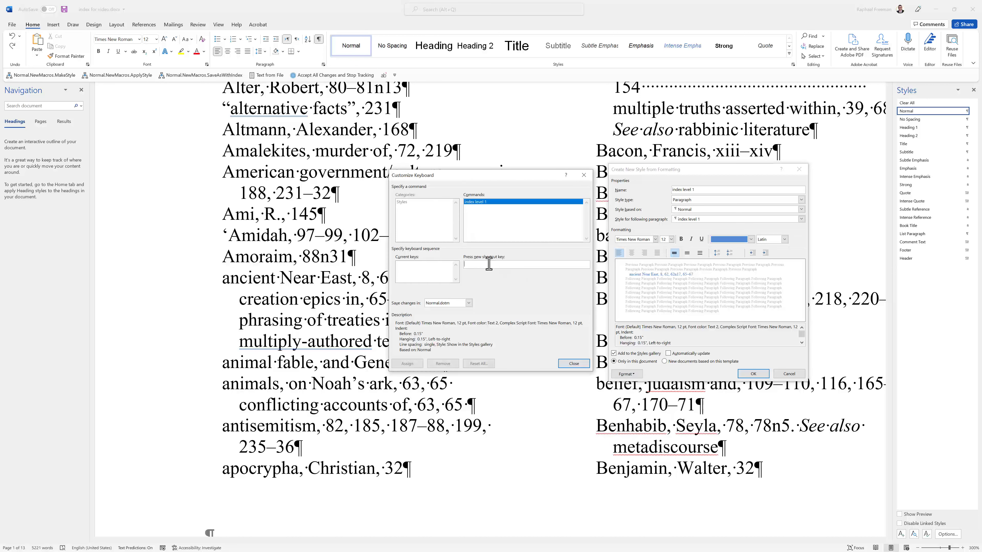
{"action": "key", "text": "ctrl+KP_1"}
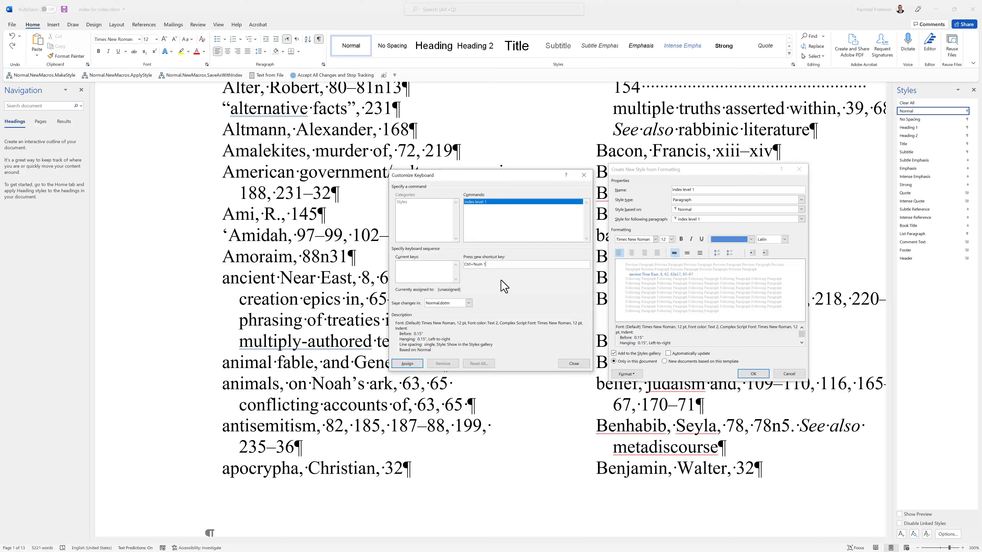
{"action": "left_click", "coordinate": [574, 364]}
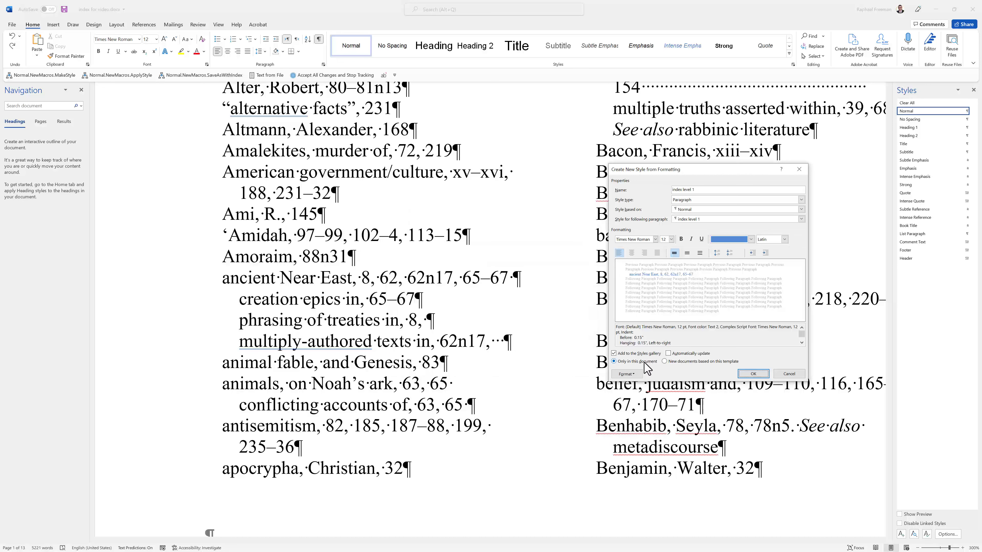
Step: Create the index level 1 style with its existing paragraph indents and apply it to the "Amoraim" entry
{"action": "left_click", "coordinate": [626, 374]}
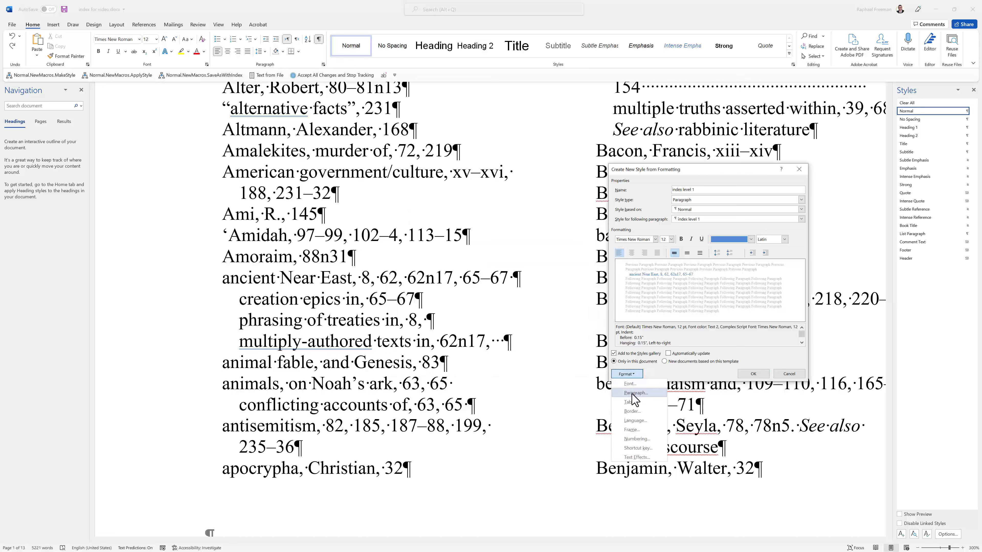
{"action": "left_click", "coordinate": [631, 394]}
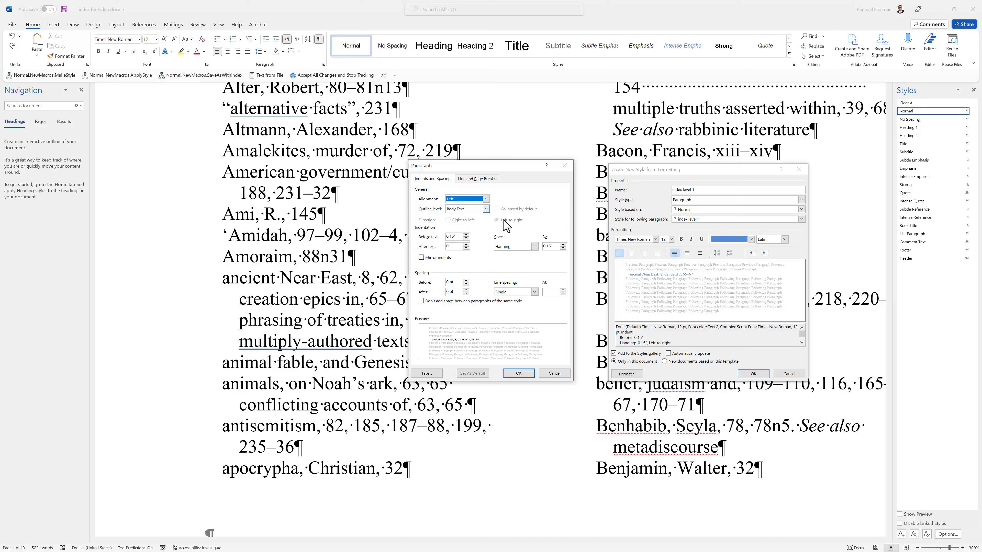
{"action": "left_click", "coordinate": [523, 373]}
{"action": "left_click", "coordinate": [746, 373]}
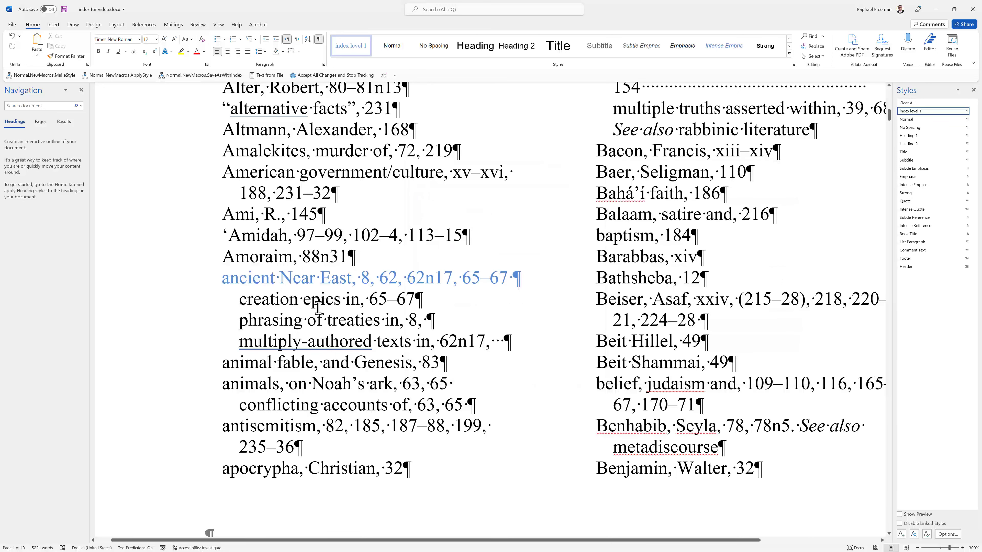
{"action": "left_click", "coordinate": [261, 256]}
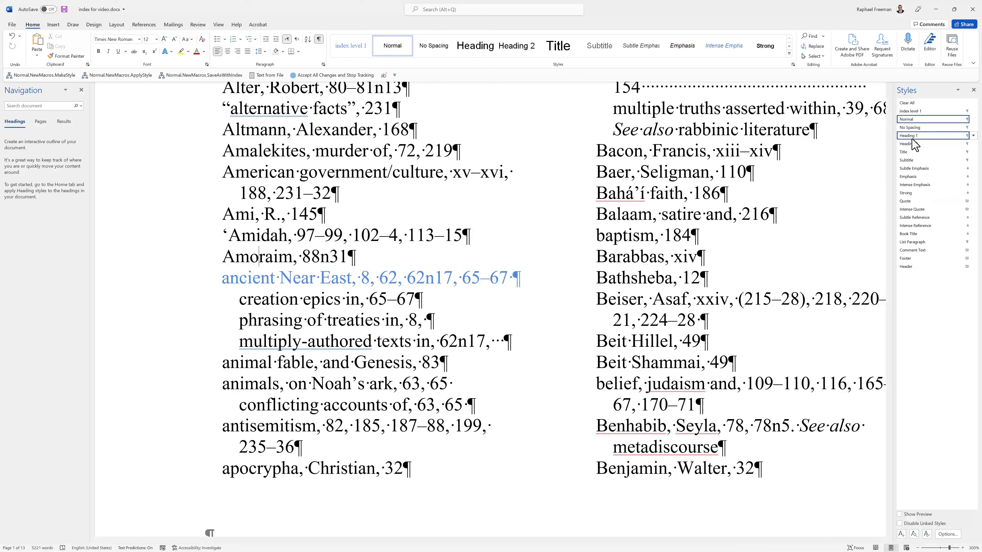
{"action": "left_click", "coordinate": [912, 112]}
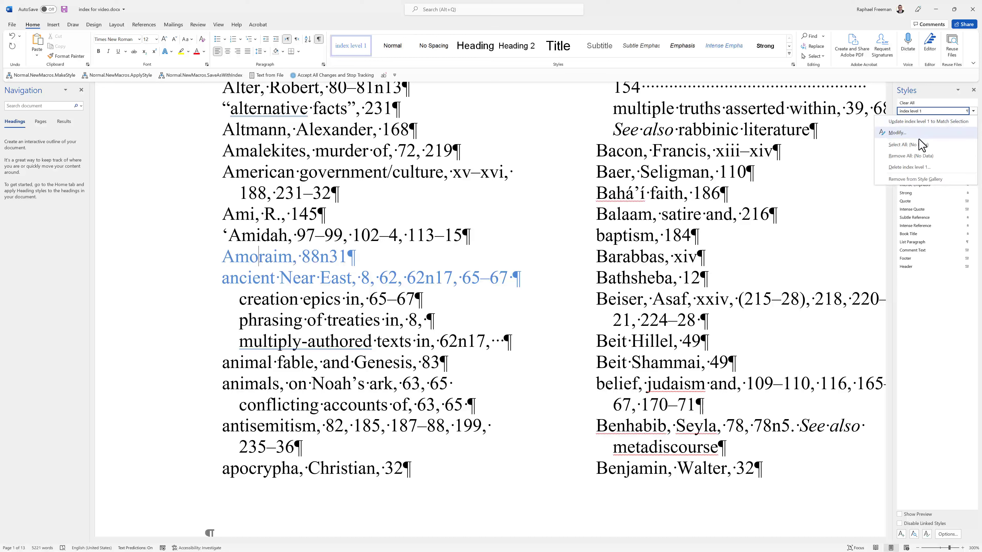
Step: Modify the index level 1 style by assigning it the keyboard shortcut Ctrl+Num 1
{"action": "left_click", "coordinate": [916, 136]}
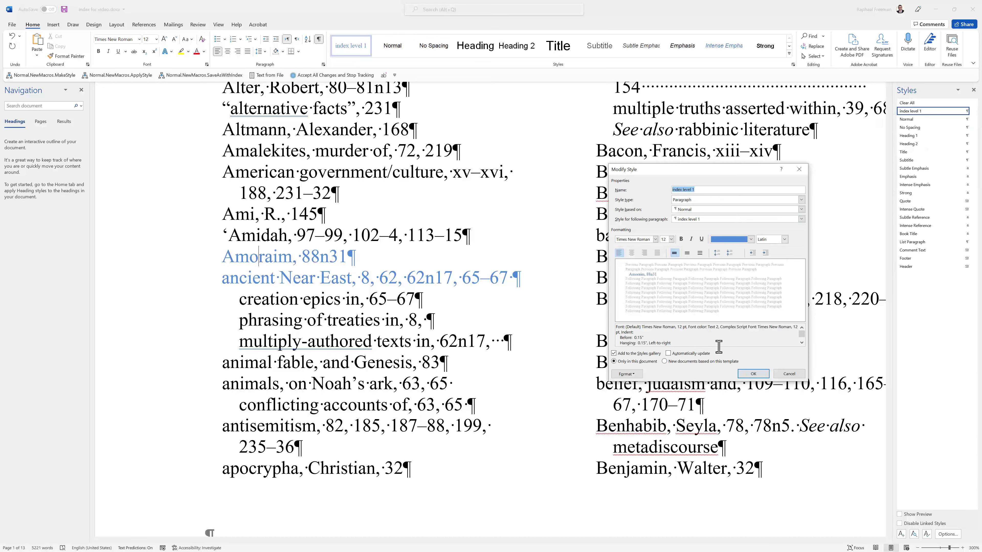
{"action": "left_click", "coordinate": [636, 372]}
{"action": "left_click", "coordinate": [645, 451]}
{"action": "key", "text": "ctrl+KP_1"}
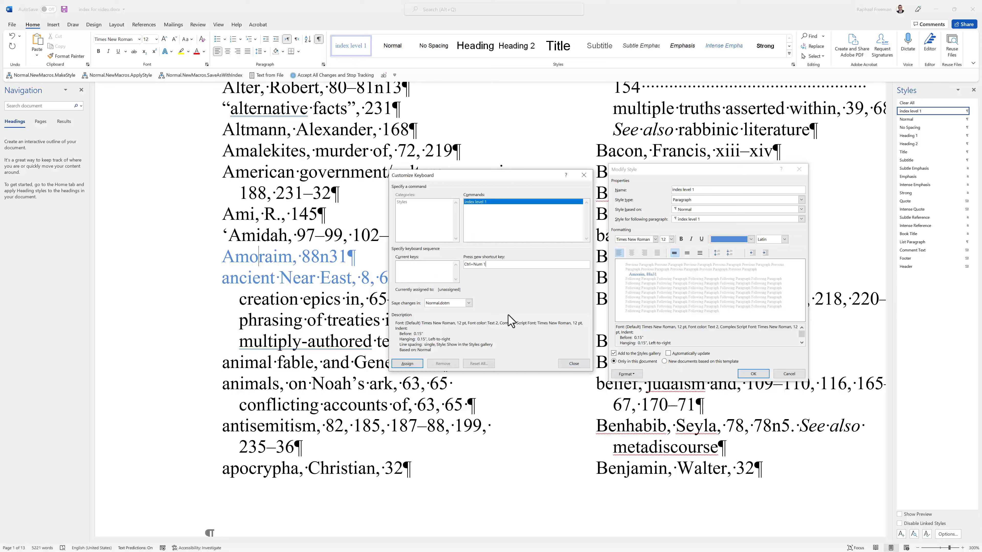
{"action": "left_click", "coordinate": [402, 365]}
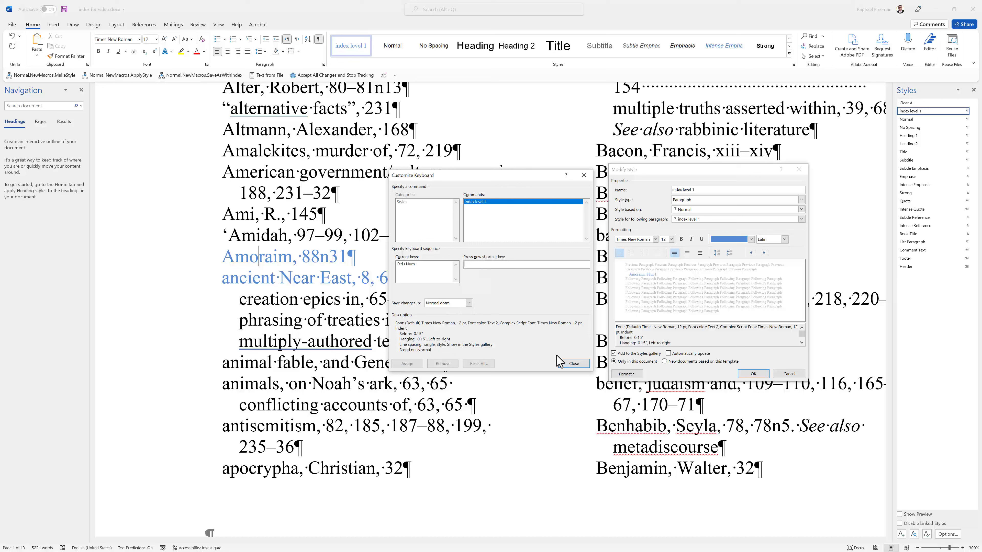
{"action": "left_click", "coordinate": [574, 363]}
{"action": "left_click", "coordinate": [743, 374]}
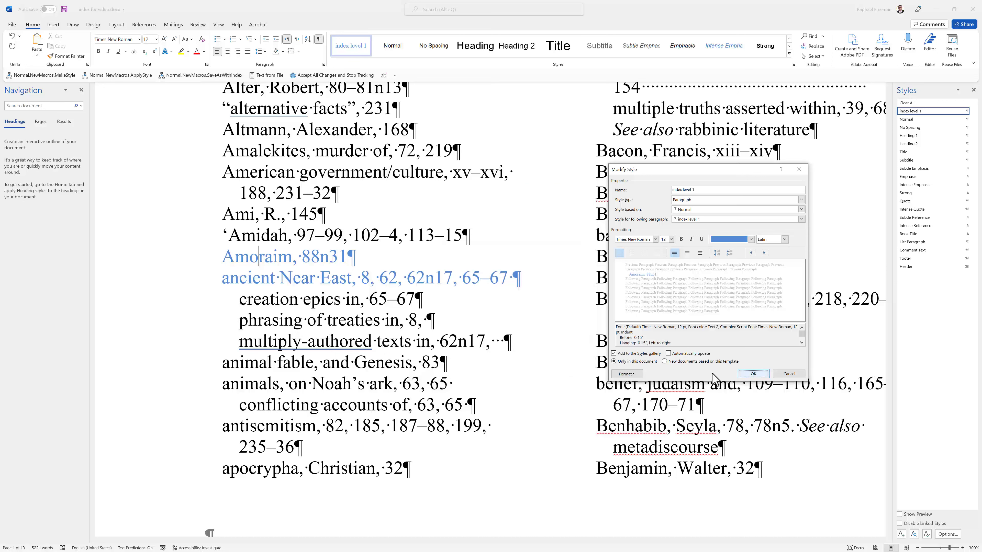
Step: Apply the index level 1 style to the five entries directly above "Amoraim"
{"action": "left_click_drag", "start_coordinate": [246, 131], "coordinate": [269, 240]}
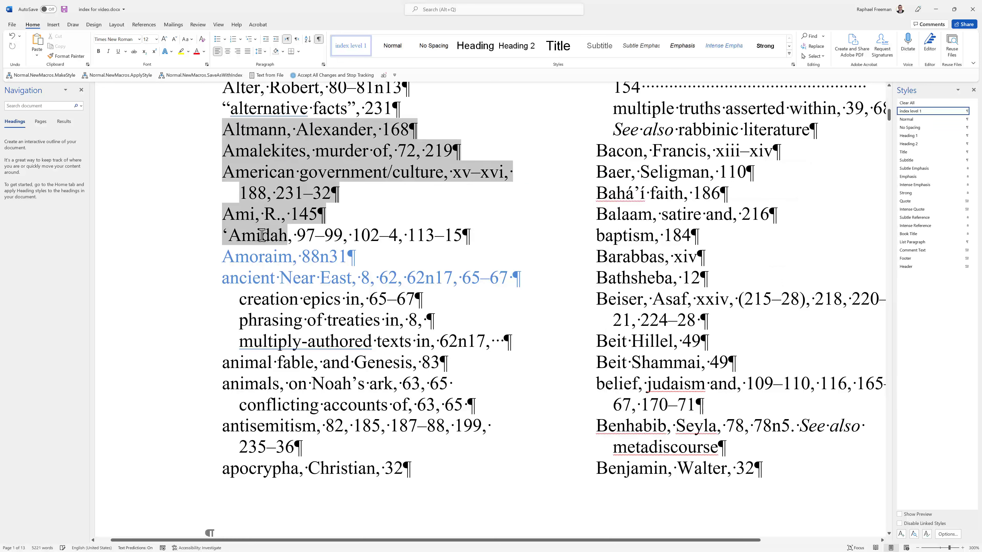
{"action": "key", "text": "ctrl+KP_1"}
{"action": "left_click", "coordinate": [269, 239]}
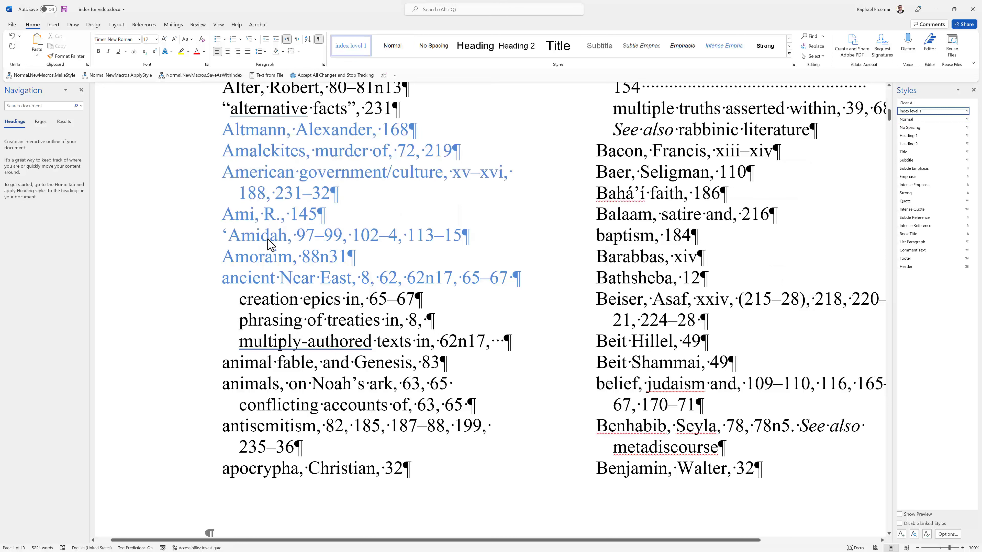
Step: Start a new paragraph style named "index level 2" based on the "creation epics in" subentry, with the orange Accent 6 font color
{"action": "left_click", "coordinate": [270, 299]}
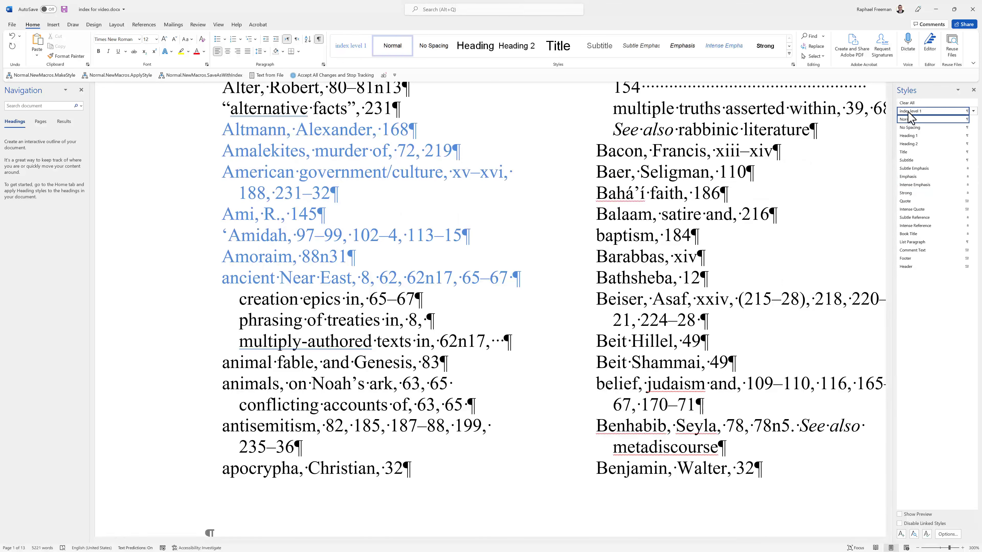
{"action": "left_click", "coordinate": [901, 534]}
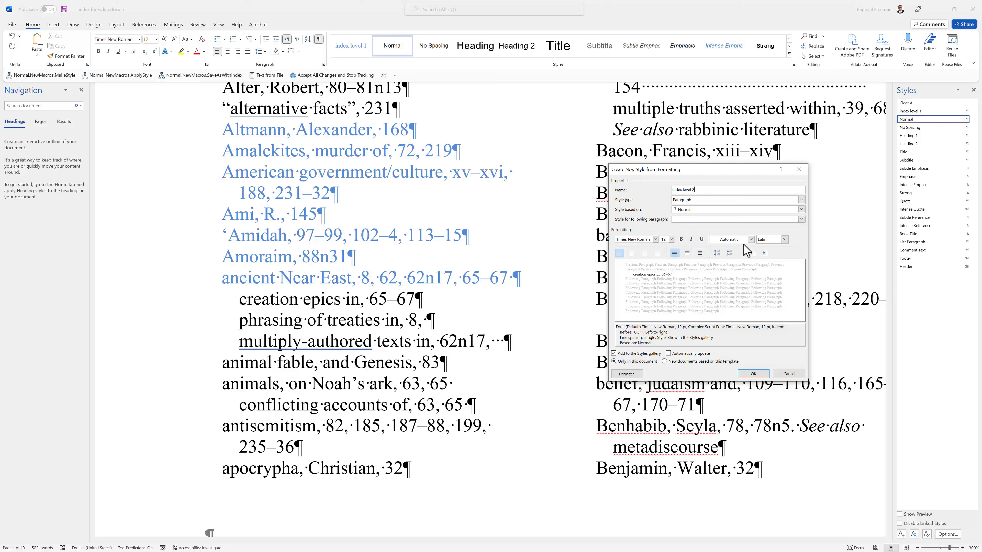
{"action": "left_click", "coordinate": [751, 240]}
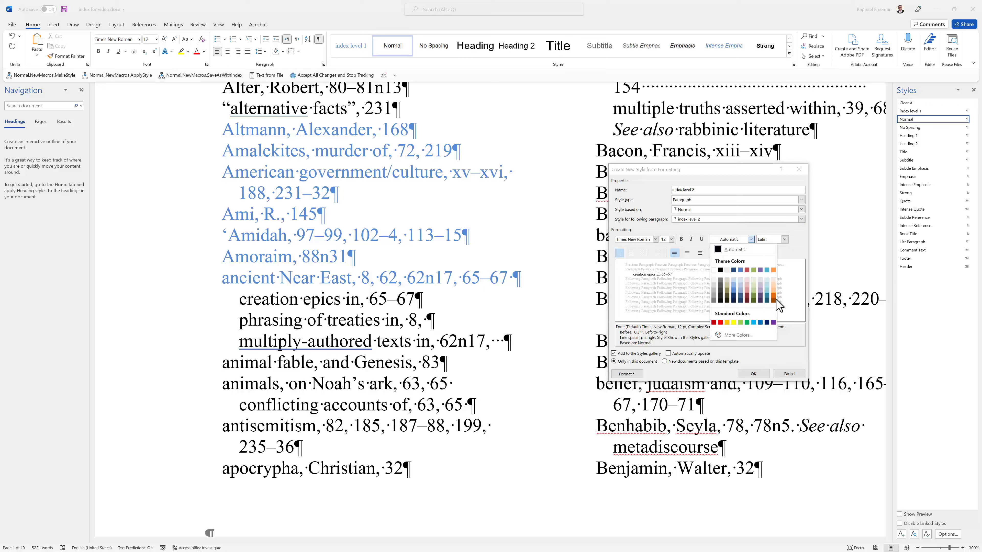
{"action": "left_click", "coordinate": [774, 270]}
Step: Assign the keyboard shortcut Ctrl+Num 2 to the index level 2 style and create the style
{"action": "left_click", "coordinate": [627, 374]}
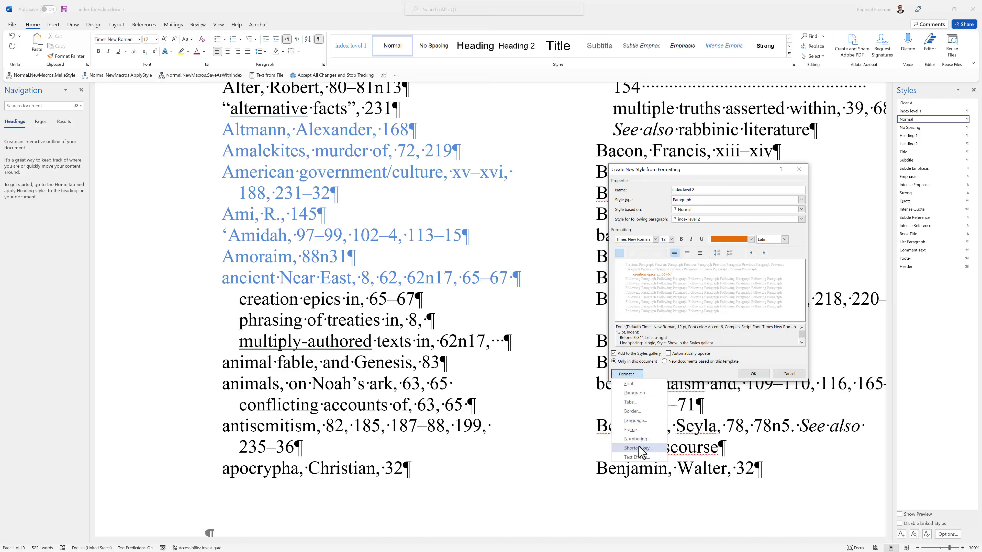
{"action": "left_click", "coordinate": [637, 448]}
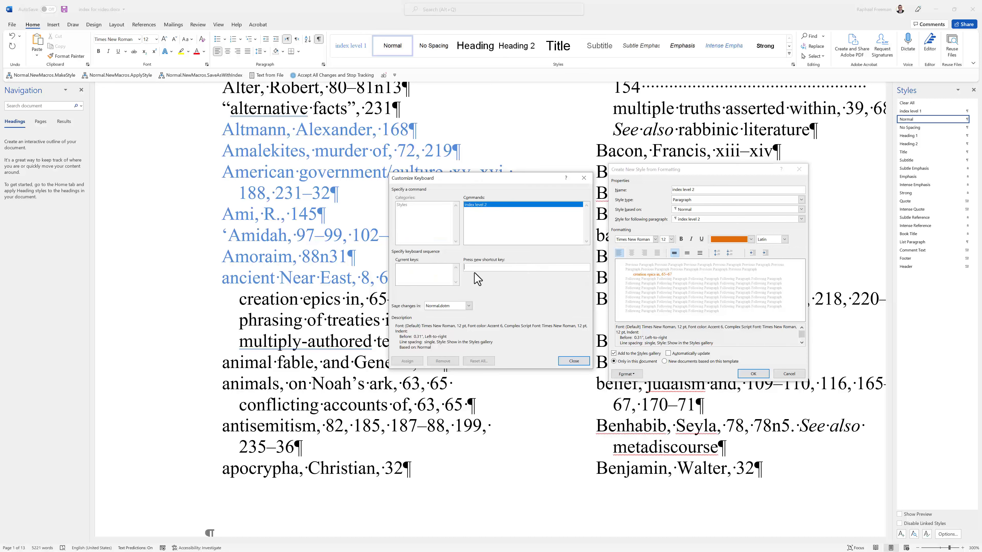
{"action": "key", "text": "ctrl+KP_2"}
{"action": "left_click", "coordinate": [409, 362]}
{"action": "left_click", "coordinate": [569, 361]}
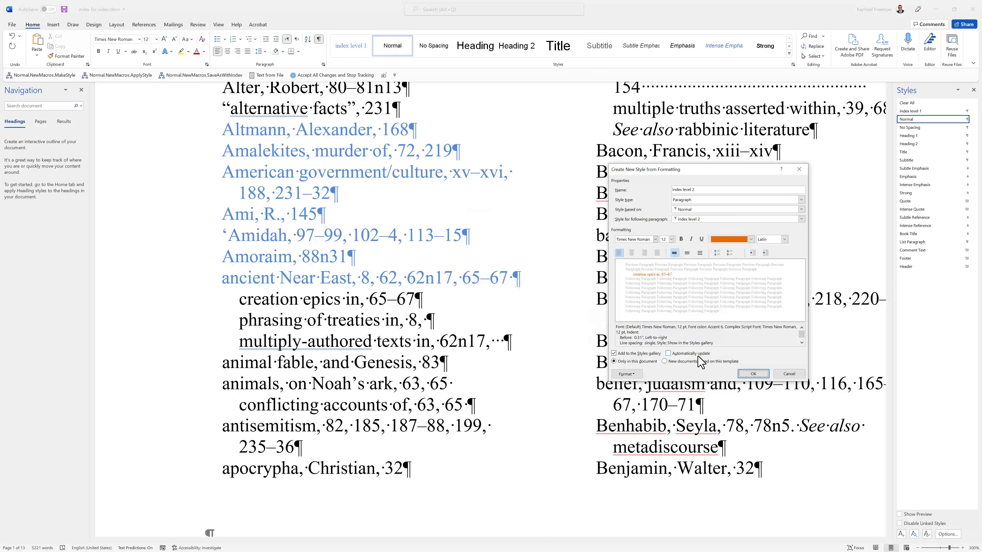
{"action": "left_click", "coordinate": [744, 374]}
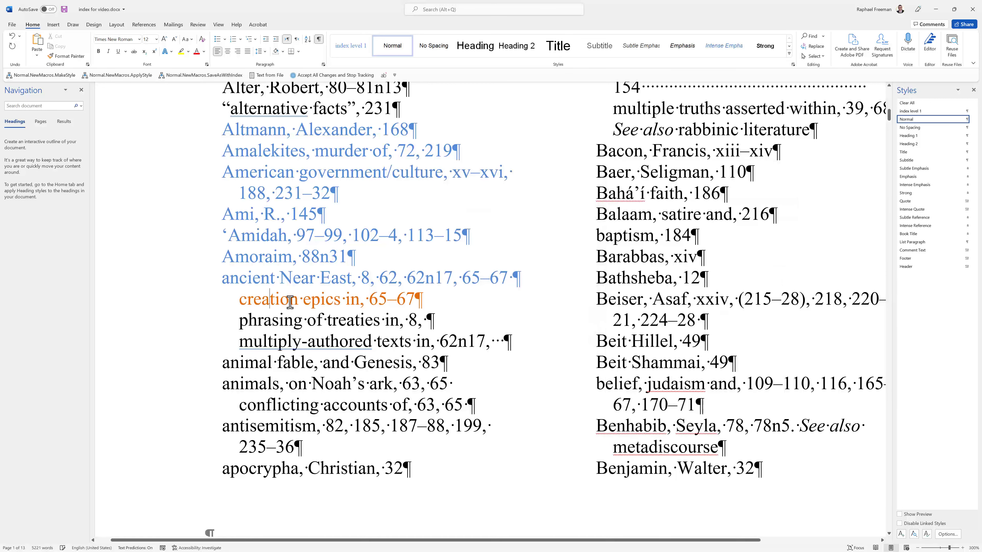
Step: Apply index level 2 to the three subentries under "ancient Near East" and index level 1 to the paragraphs from "animal fable" to "apocrypha, Christian"
{"action": "left_click_drag", "start_coordinate": [287, 301], "coordinate": [283, 335]}
{"action": "key", "text": "ctrl+KP_2"}
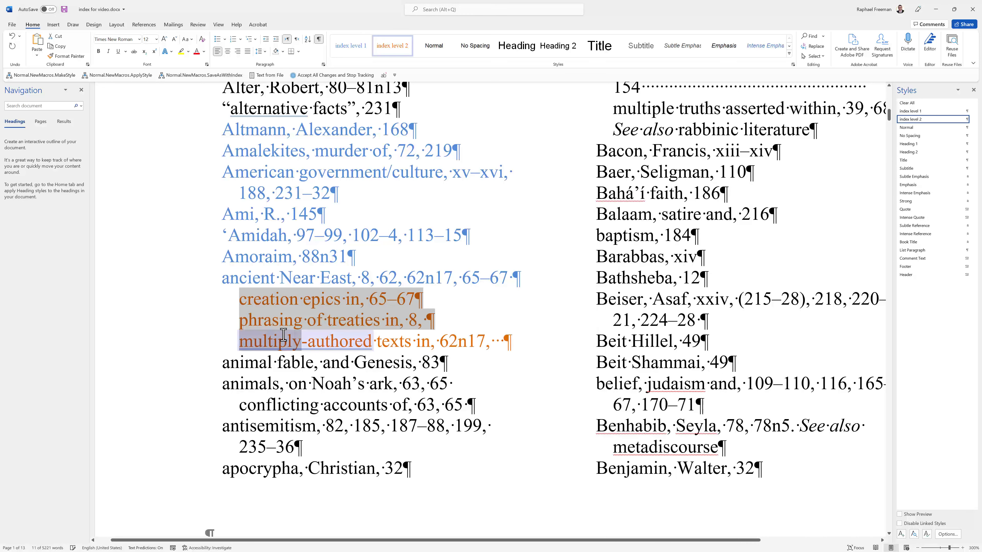
{"action": "left_click_drag", "start_coordinate": [244, 363], "coordinate": [242, 465]}
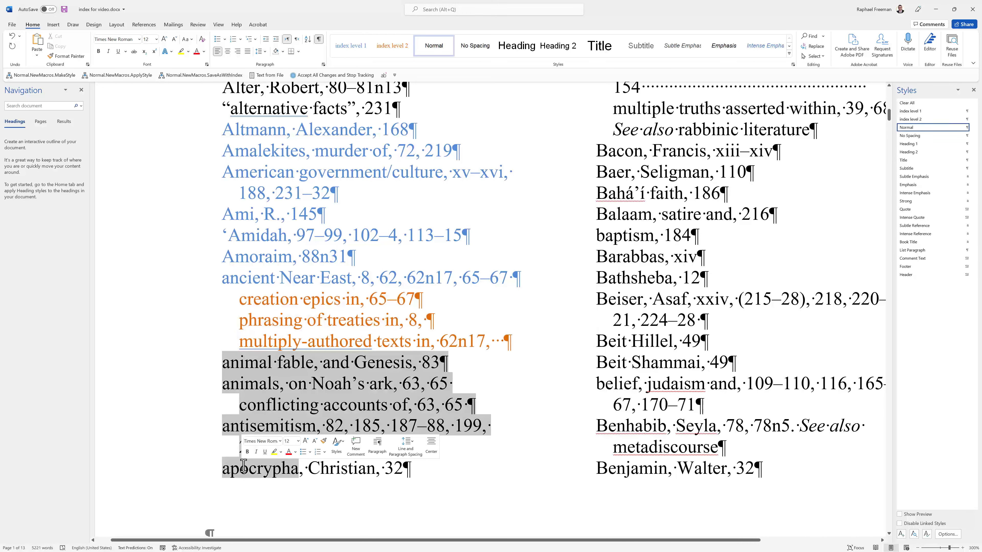
{"action": "key", "text": "ctrl+KP_1"}
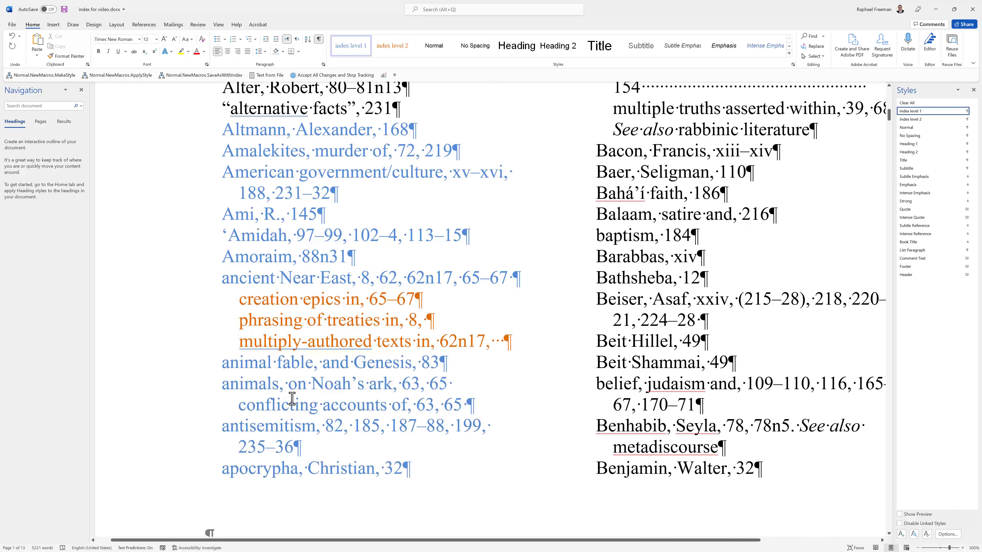
{"action": "scroll", "coordinate": [291, 398], "scroll_direction": "down", "scroll_amount": 5}
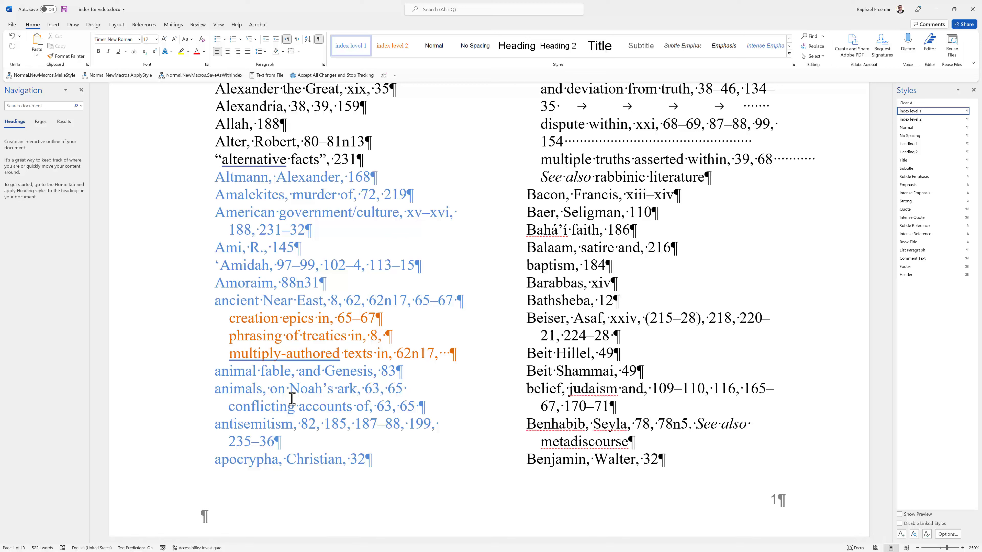
{"action": "left_click", "coordinate": [259, 322]}
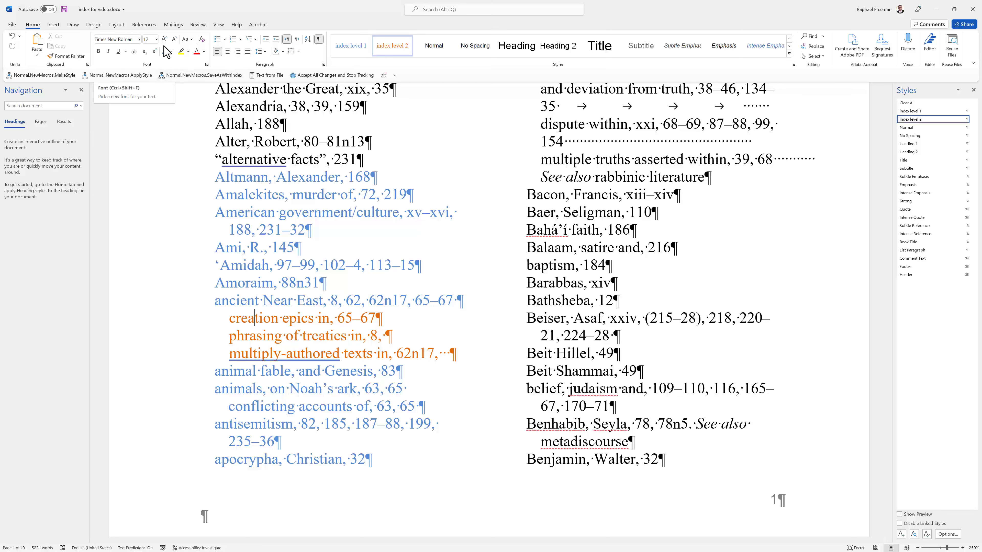
{"action": "left_click_drag", "start_coordinate": [284, 361], "coordinate": [237, 344]}
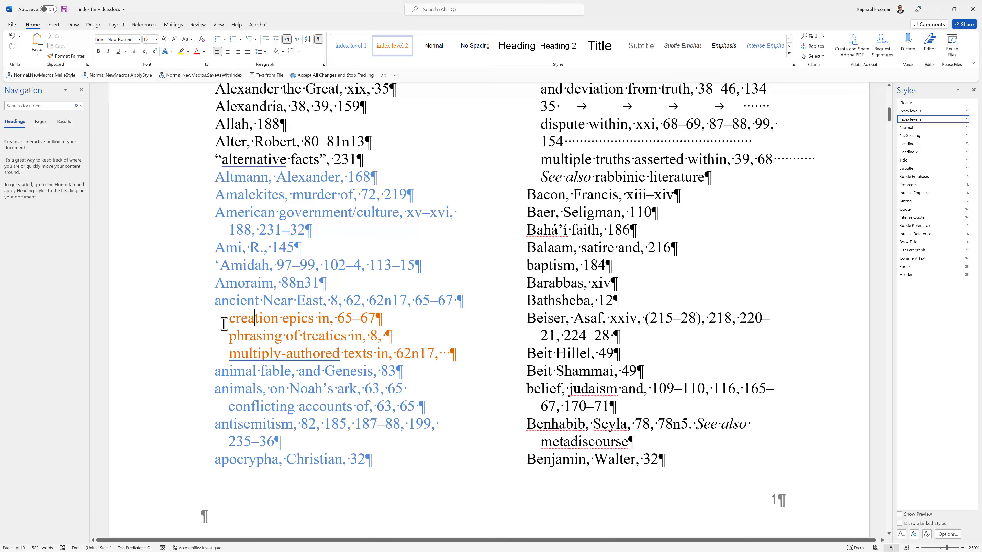
{"action": "scroll", "coordinate": [281, 330], "scroll_direction": "up", "scroll_amount": 4}
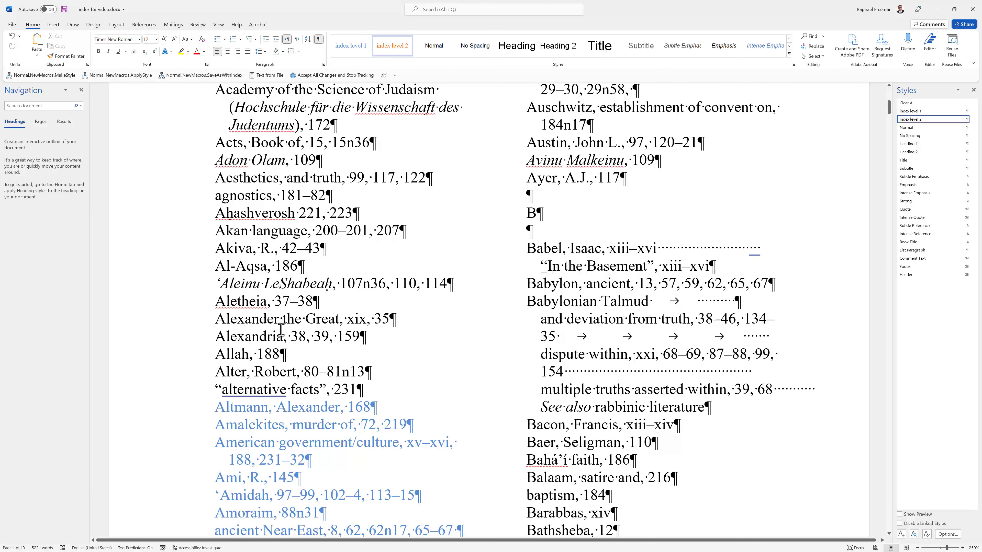
{"action": "scroll", "coordinate": [281, 329], "scroll_direction": "down", "scroll_amount": 2}
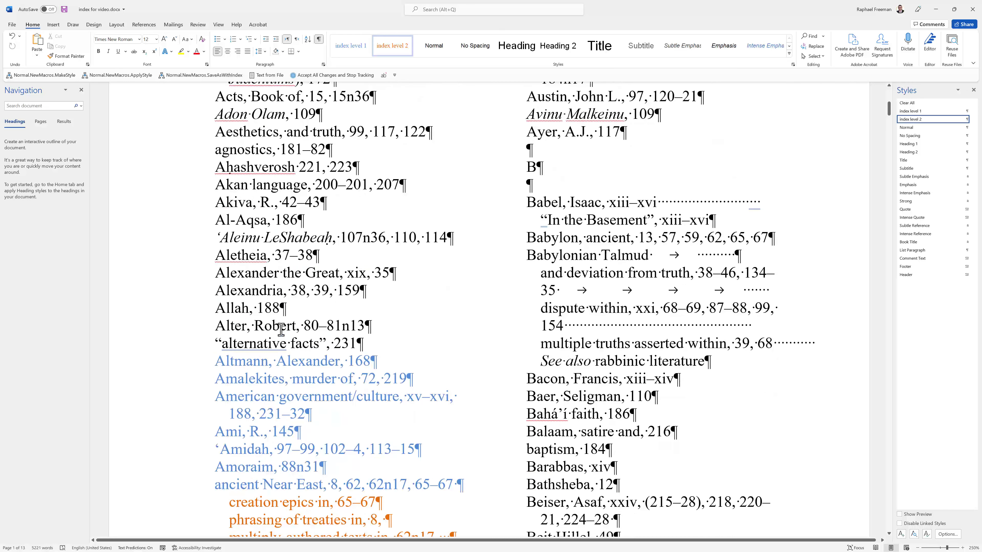
{"action": "scroll", "coordinate": [281, 330], "scroll_direction": "down", "scroll_amount": 2}
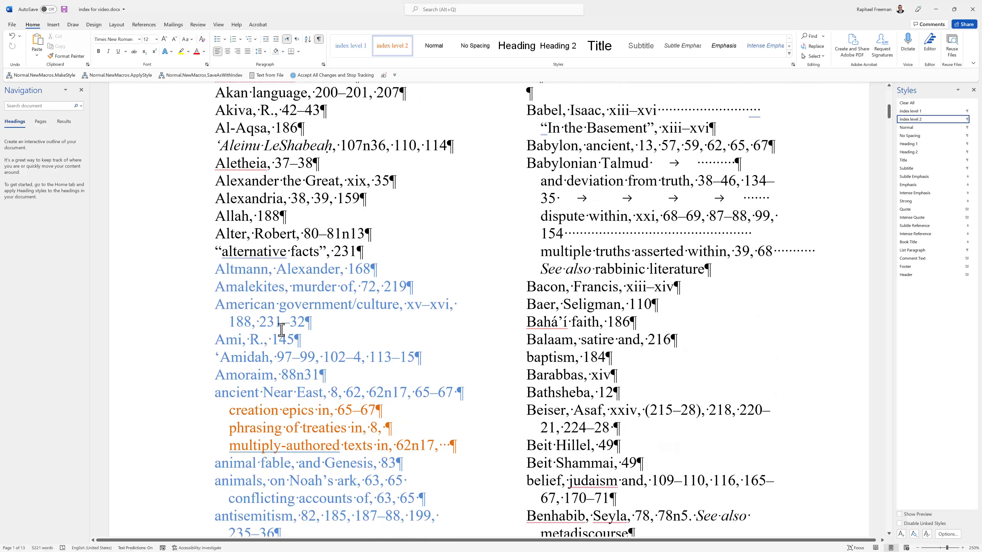
{"action": "scroll", "coordinate": [281, 329], "scroll_direction": "down", "scroll_amount": 2}
{"action": "scroll", "coordinate": [281, 330], "scroll_direction": "up", "scroll_amount": 6}
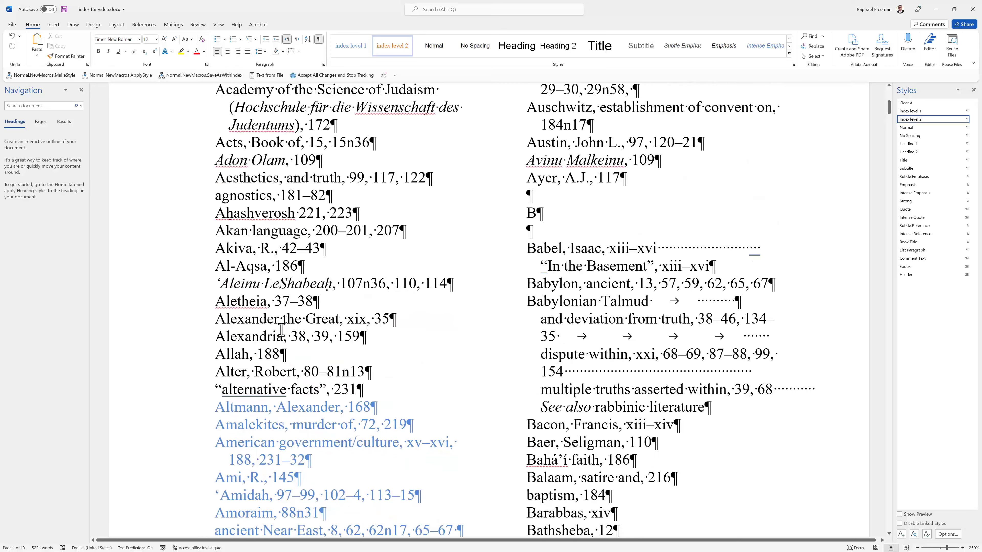
Step: Start a new paragraph style named "index head" based on the letter heading "A", with a dark red font color
{"action": "scroll", "coordinate": [387, 282], "scroll_direction": "up", "scroll_amount": 7}
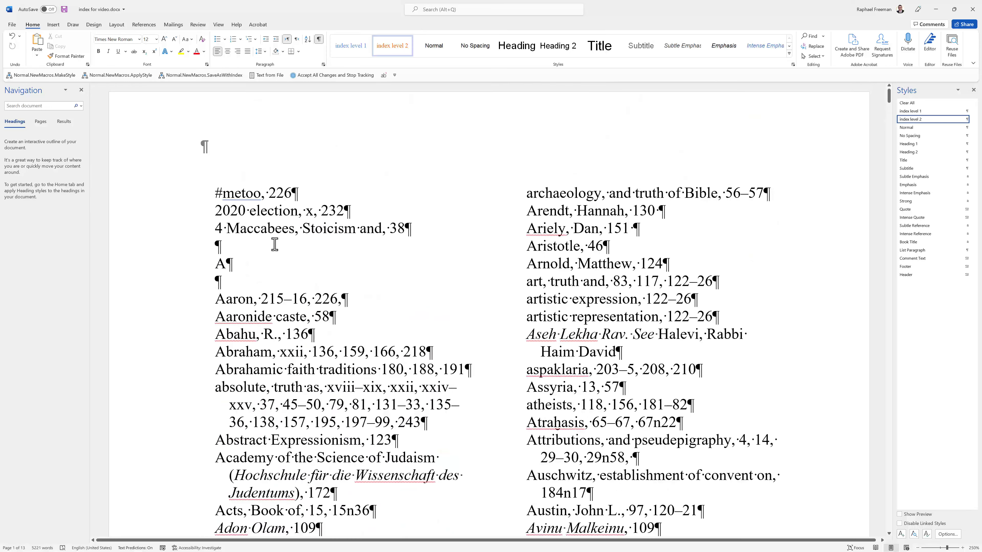
{"action": "left_click", "coordinate": [233, 260]}
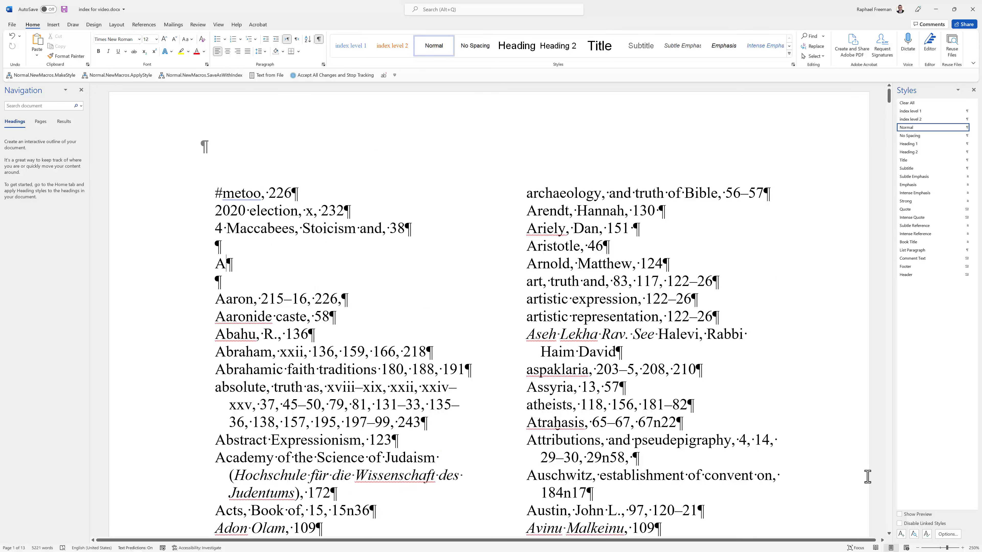
{"action": "left_click", "coordinate": [902, 534]}
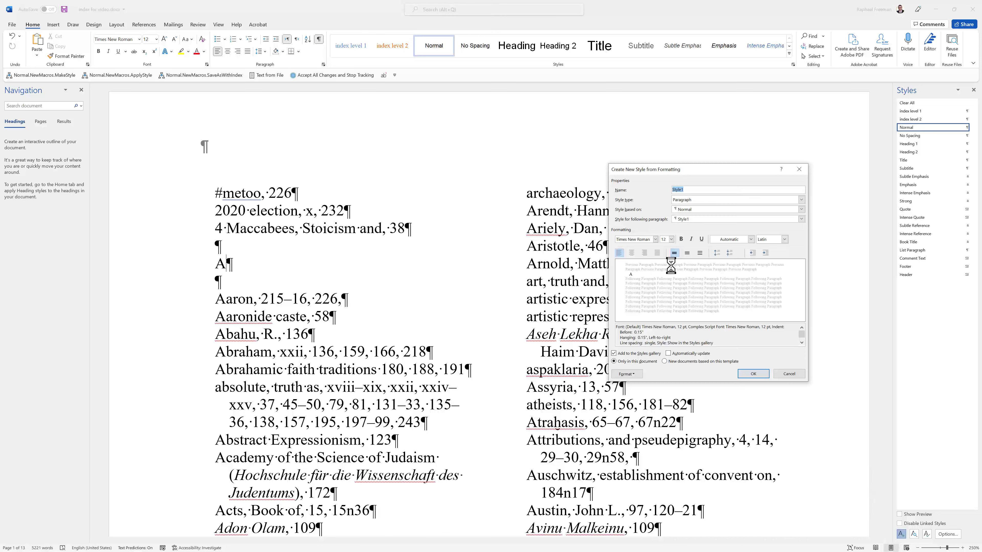
{"action": "type", "text": "index head"}
{"action": "key", "text": "Tab"}
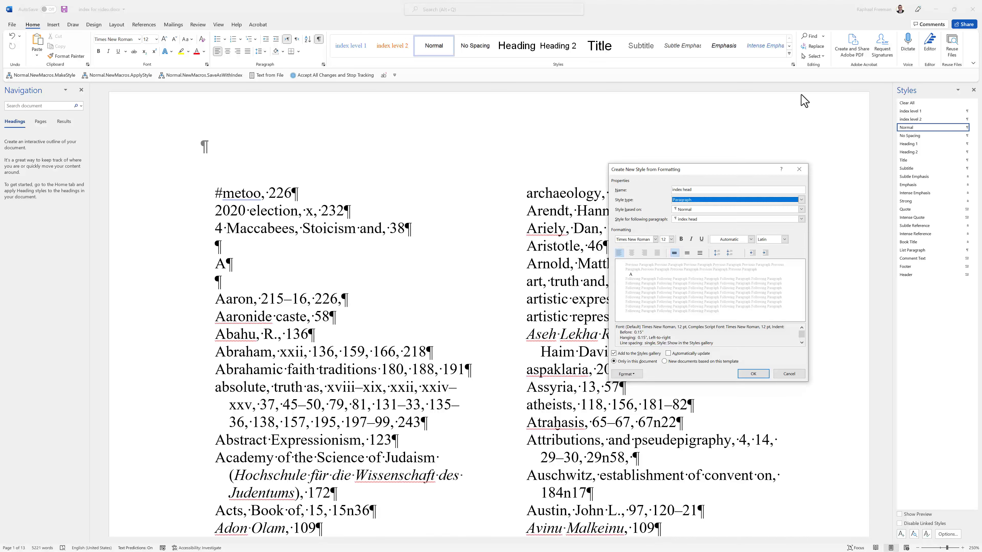
{"action": "left_click", "coordinate": [750, 239]}
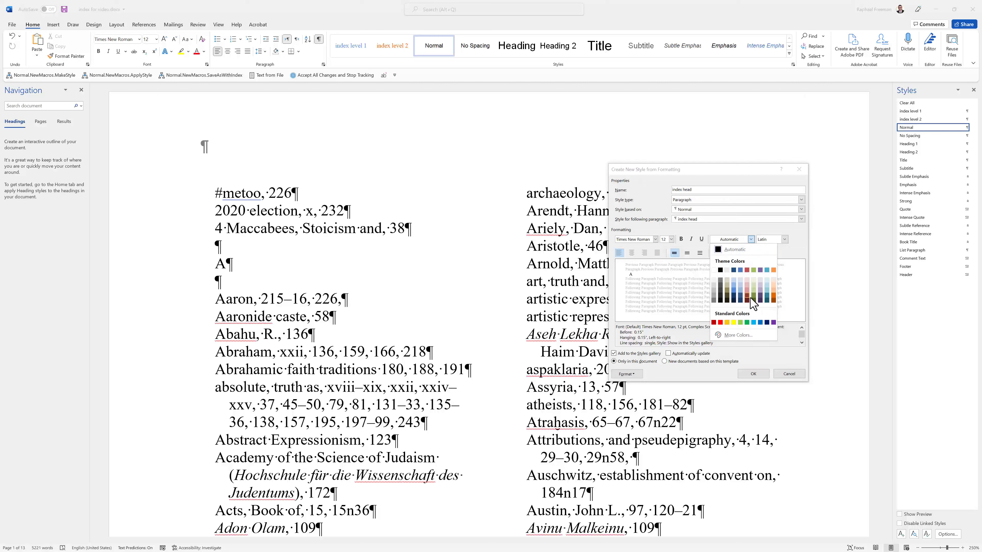
{"action": "left_click", "coordinate": [715, 323]}
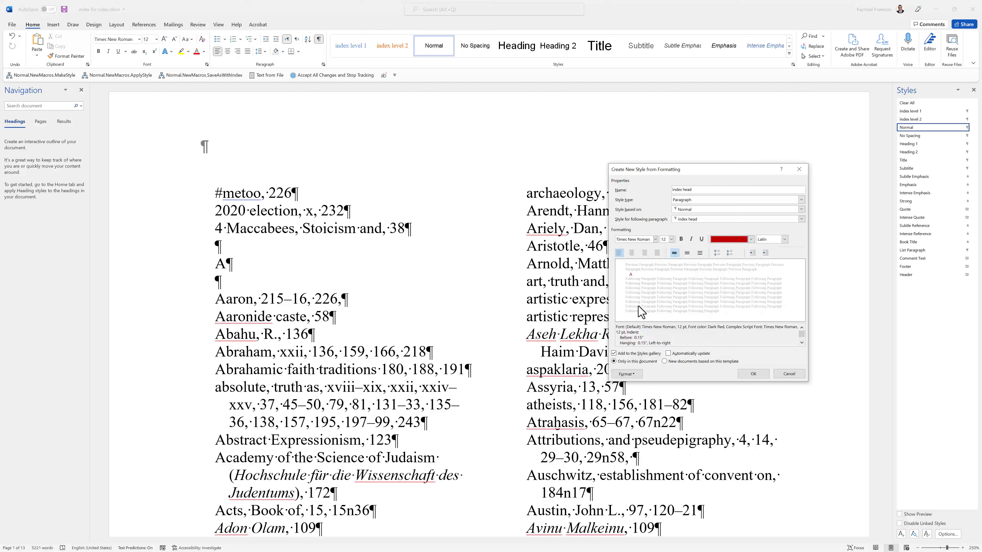
Step: Assign the keyboard shortcut Ctrl+Num 7 to the index head style and create the style
{"action": "left_click", "coordinate": [627, 374]}
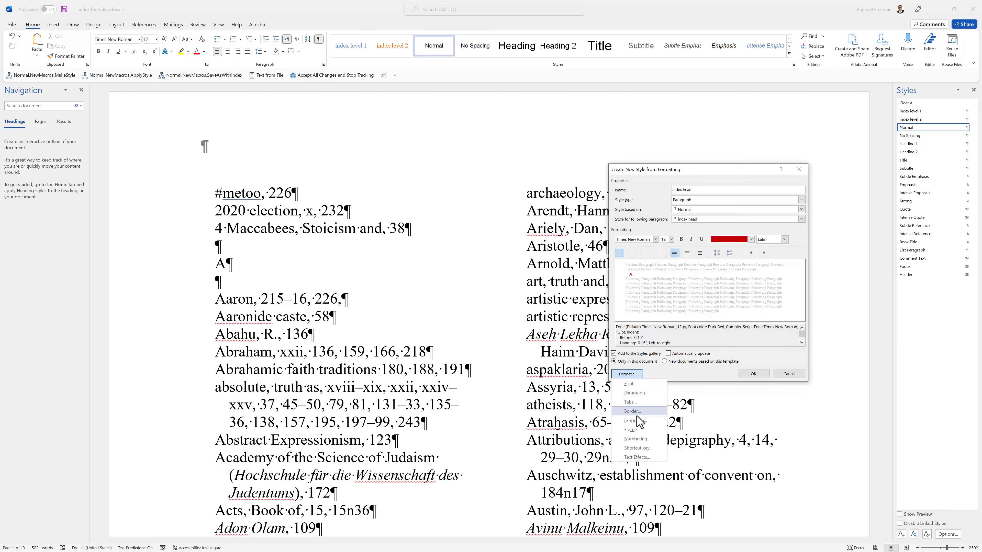
{"action": "left_click", "coordinate": [644, 449]}
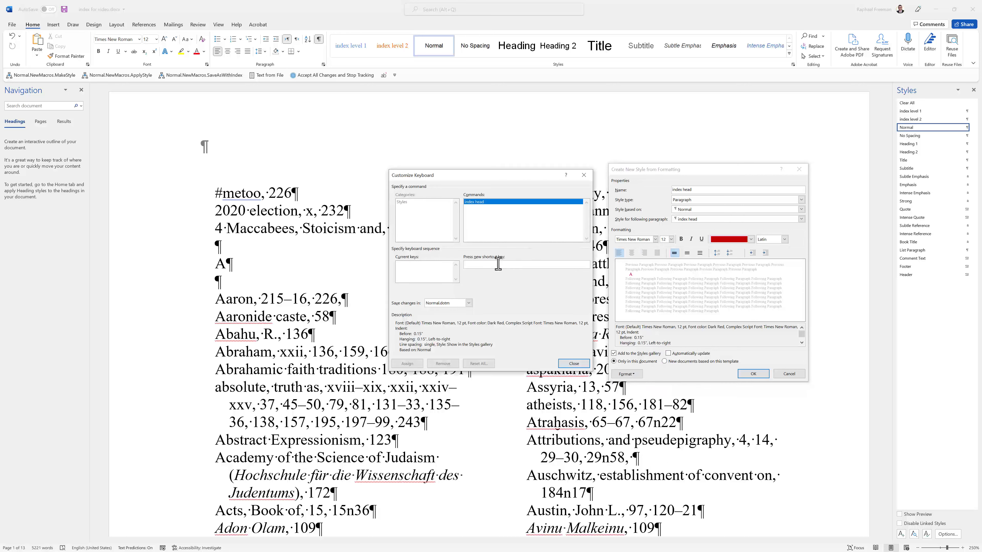
{"action": "key", "text": "ctrl+KP_7"}
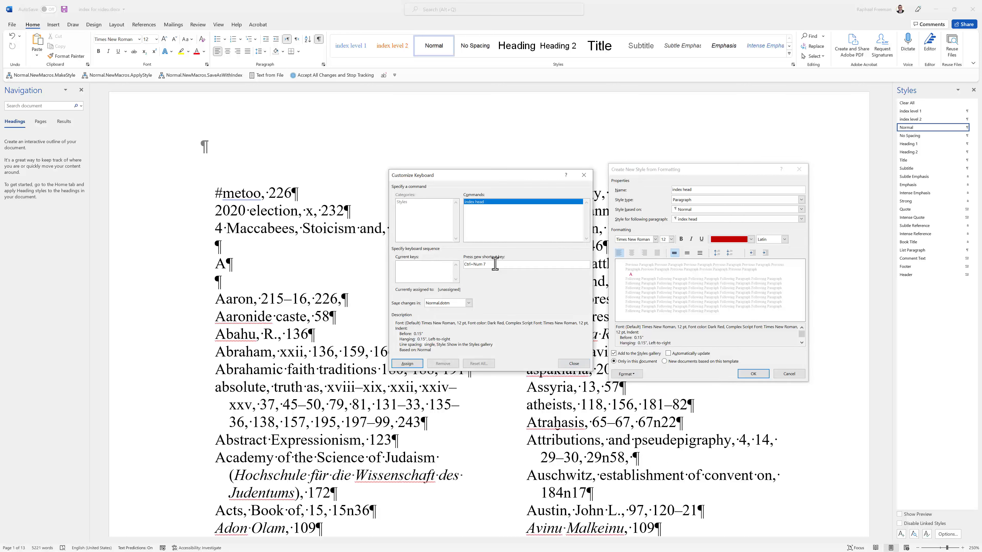
{"action": "left_click", "coordinate": [407, 363]}
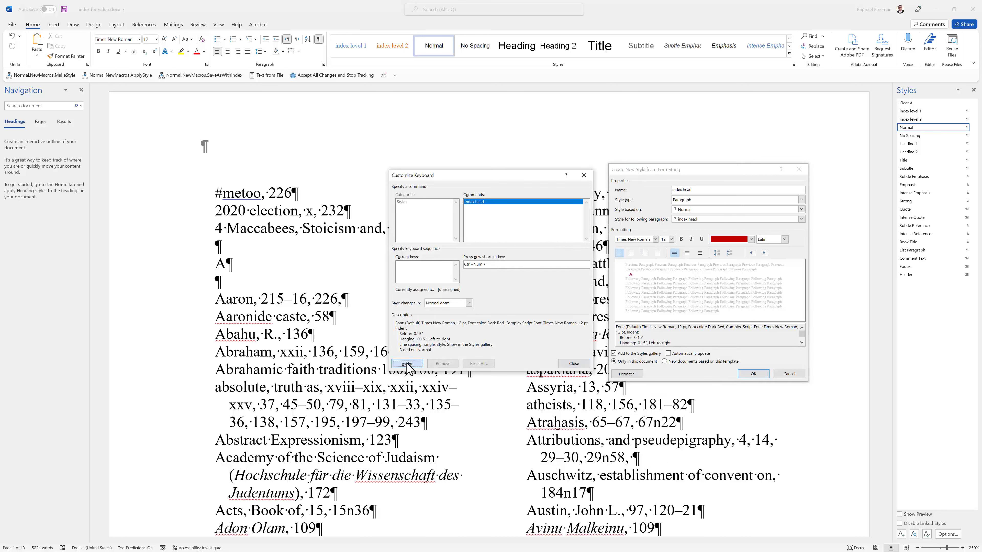
{"action": "left_click", "coordinate": [574, 364]}
{"action": "left_click", "coordinate": [753, 374]}
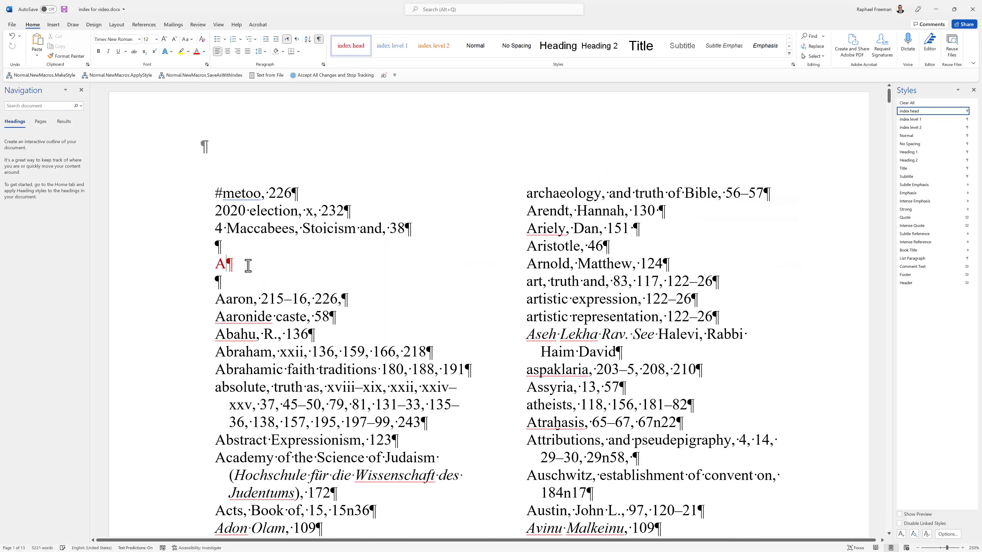
Step: Apply the index head style to the letter heading "B"
{"action": "scroll", "coordinate": [576, 348], "scroll_direction": "down", "scroll_amount": 3}
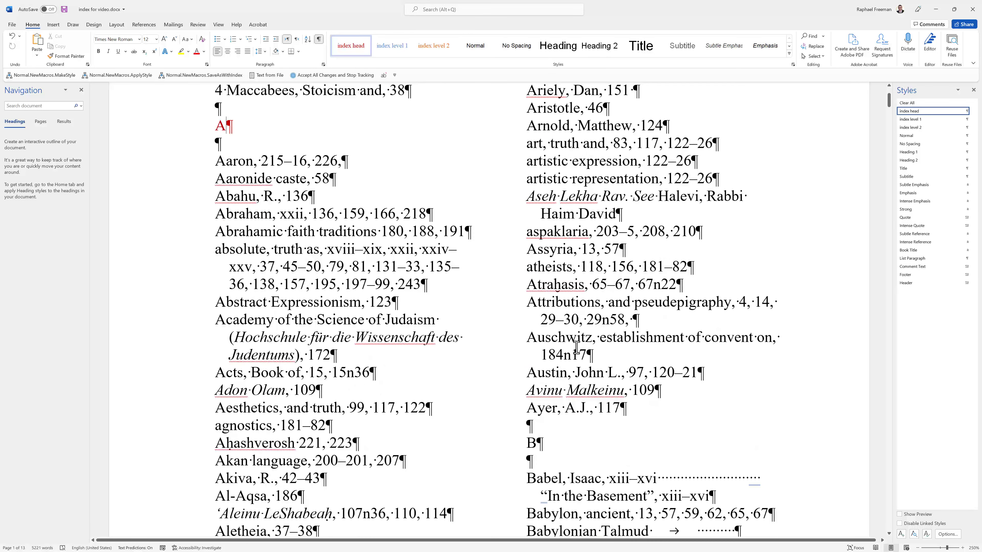
{"action": "left_click", "coordinate": [559, 440]}
{"action": "key", "text": "ctrl+KP_7"}
{"action": "scroll", "coordinate": [637, 398], "scroll_direction": "down", "scroll_amount": 1}
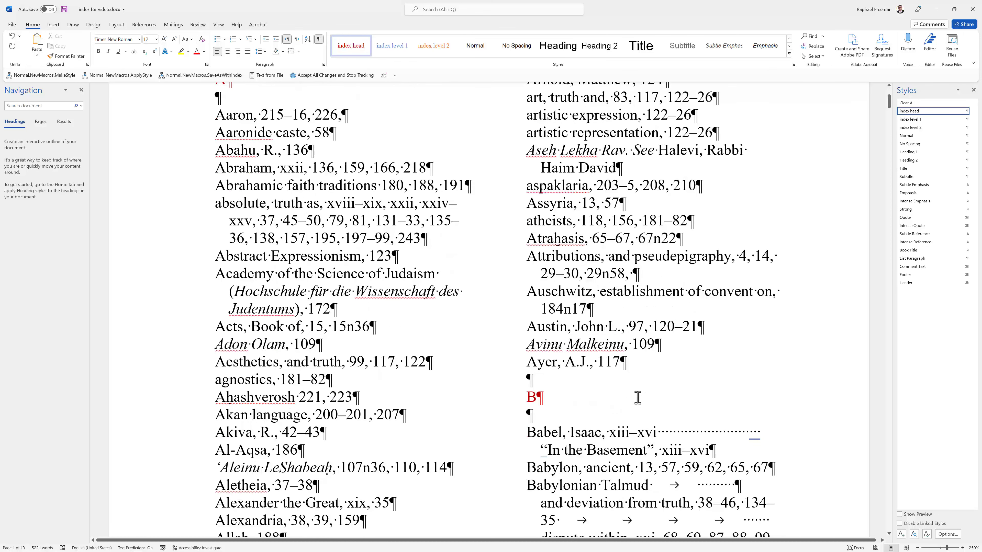
Step: Hide the formatting marks and apply the index level 1 style to the first entry under "B"
{"action": "scroll", "coordinate": [637, 397], "scroll_direction": "down", "scroll_amount": 3}
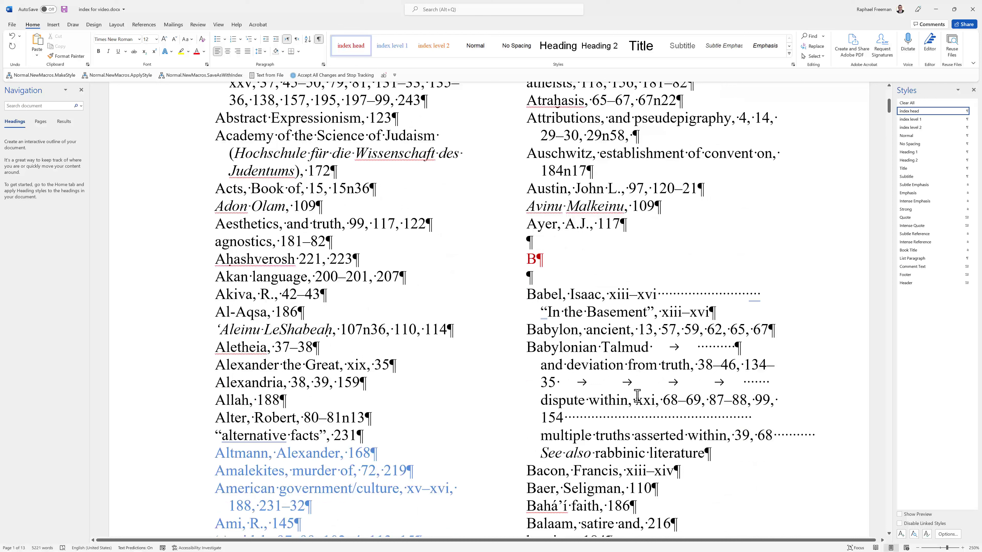
{"action": "left_click", "coordinate": [555, 295]}
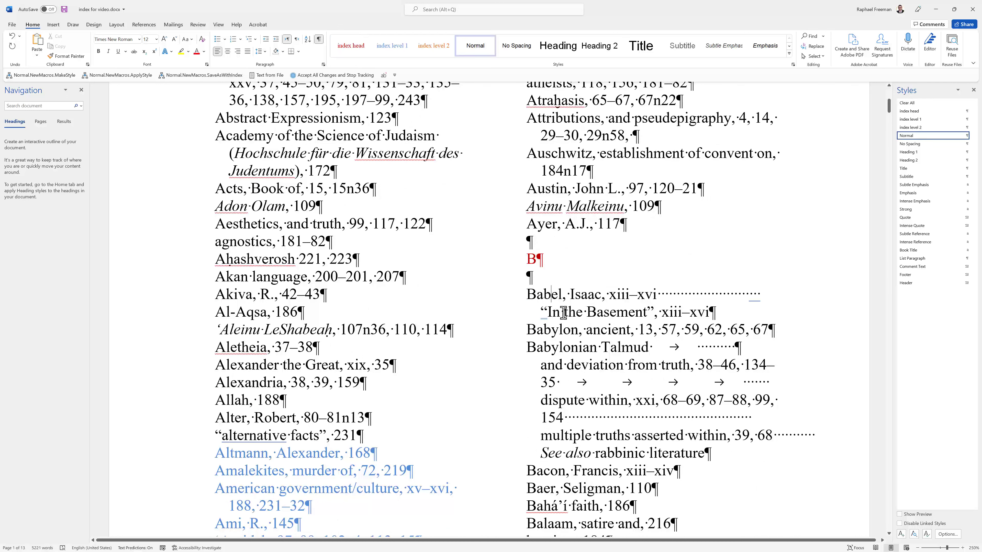
{"action": "left_click", "coordinate": [318, 40]}
{"action": "left_click", "coordinate": [319, 40]}
{"action": "left_click", "coordinate": [320, 40]}
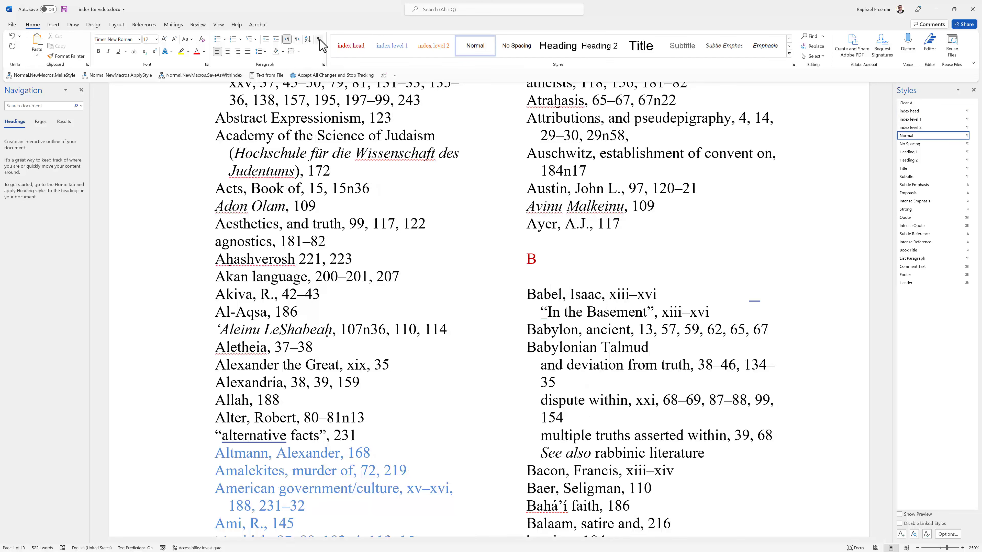
{"action": "left_click", "coordinate": [319, 41]}
{"action": "left_click", "coordinate": [319, 40]}
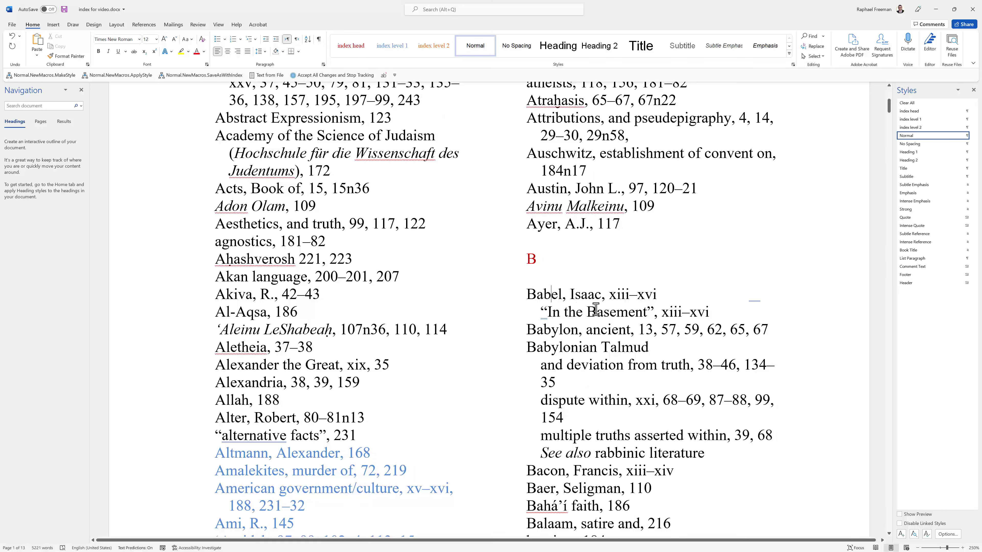
{"action": "key", "text": "ctrl+1"}
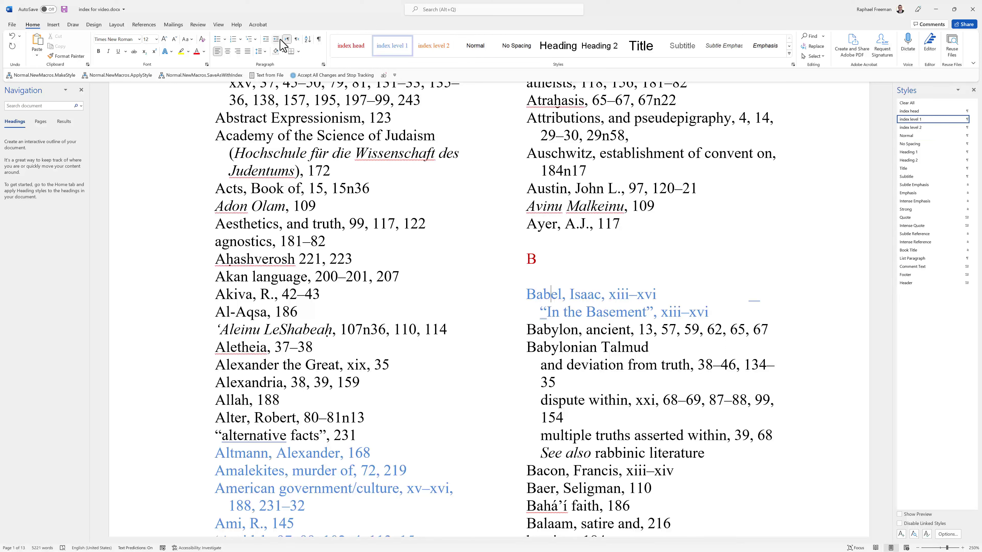
Step: Show the formatting marks again and delete the run of spaces before "In the Basement" in the first entry under "B"
{"action": "left_click", "coordinate": [318, 41]}
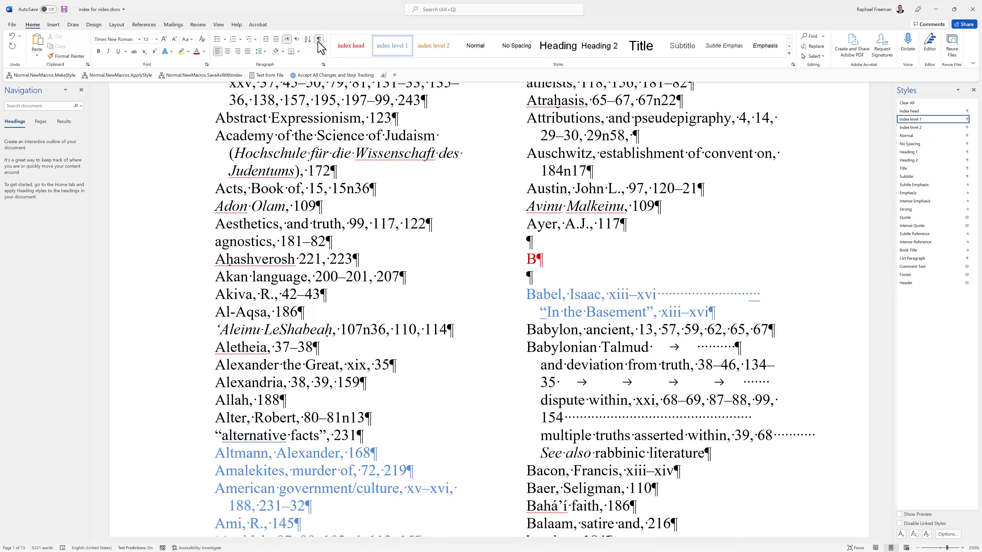
{"action": "double_click", "coordinate": [696, 296]}
{"action": "left_click", "coordinate": [696, 301]}
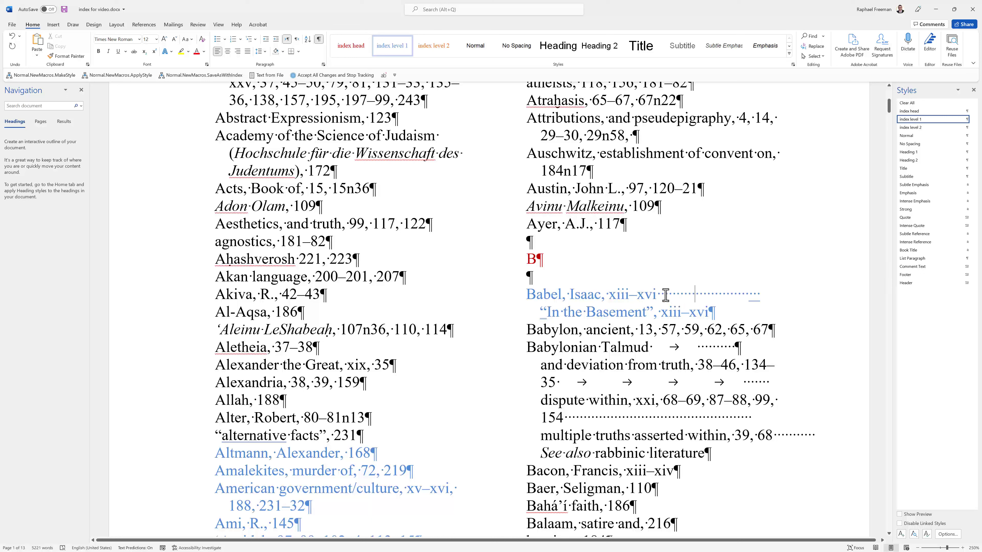
{"action": "key", "text": "shift+End"}
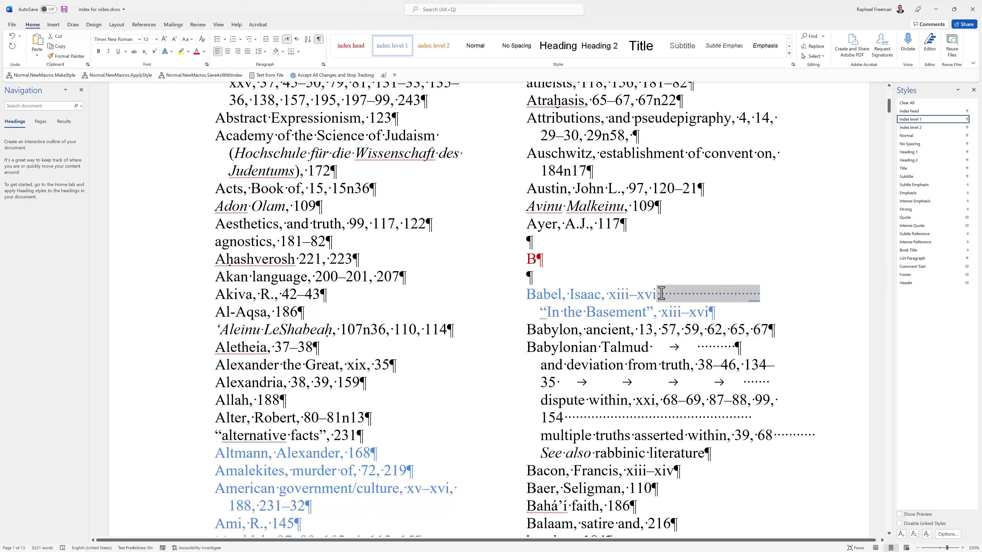
{"action": "key", "text": "Delete"}
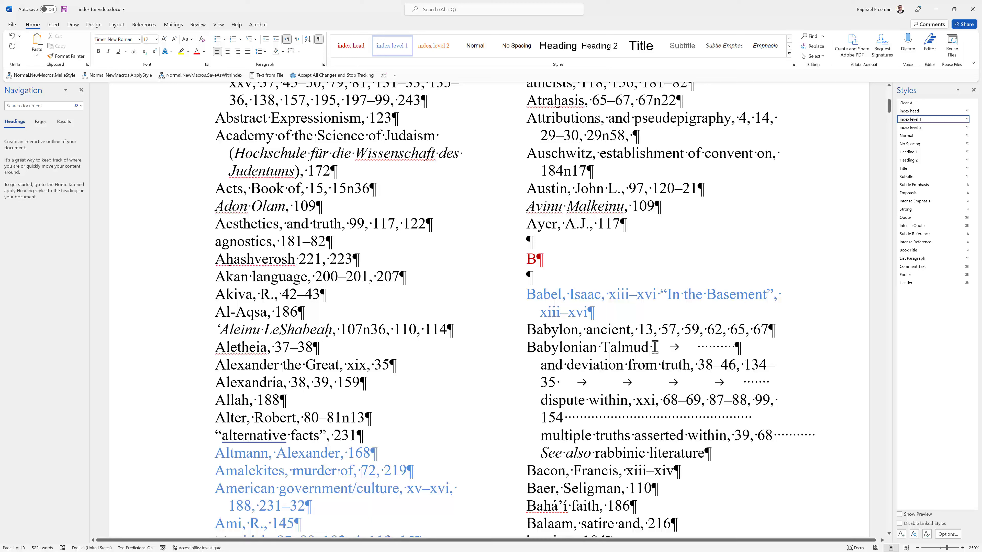
Step: Delete the stray tabs and spaces after "Babylonian Talmud" and after "134–35" in its first subentry
{"action": "left_click_drag", "start_coordinate": [655, 347], "coordinate": [735, 347]}
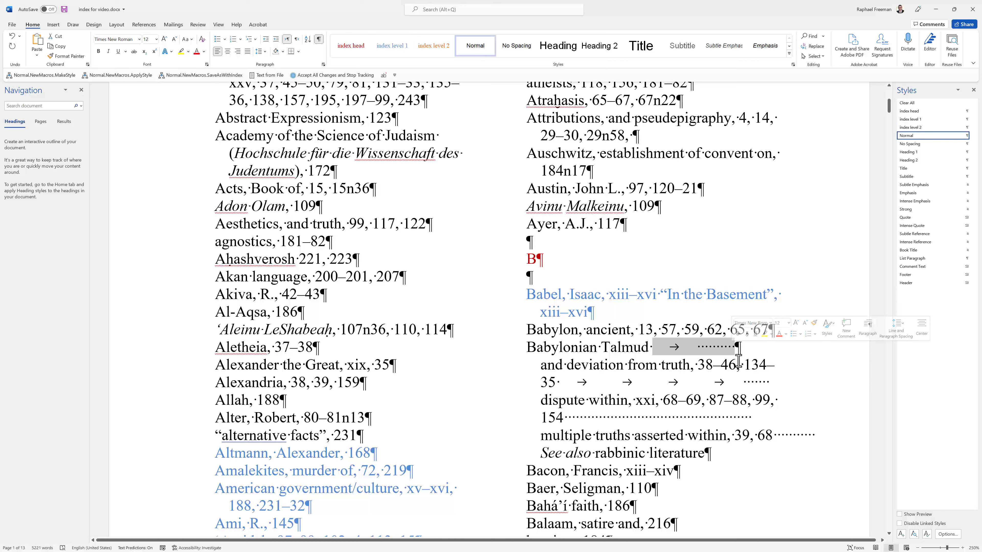
{"action": "key", "text": "Delete"}
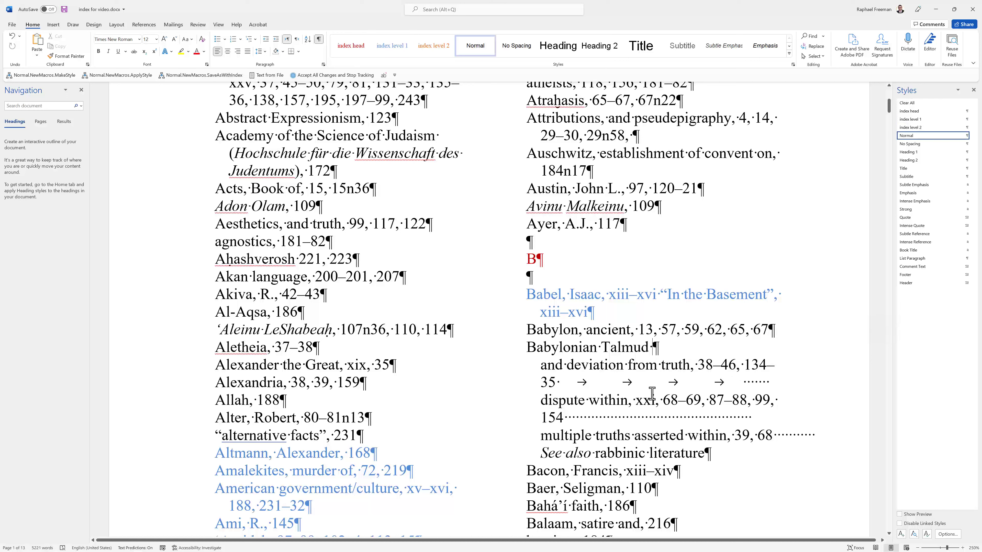
{"action": "left_click_drag", "start_coordinate": [561, 383], "coordinate": [765, 383]}
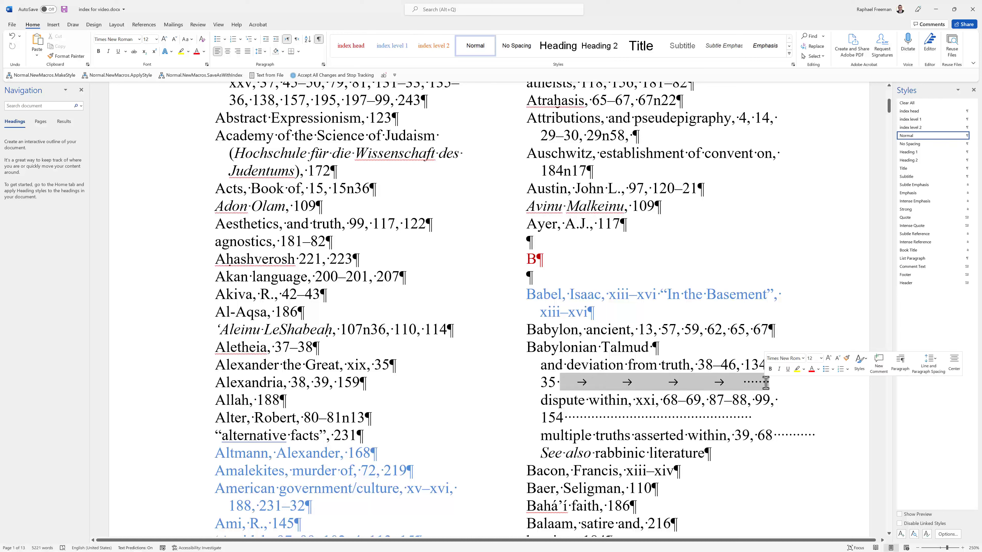
{"action": "key", "text": "Delete"}
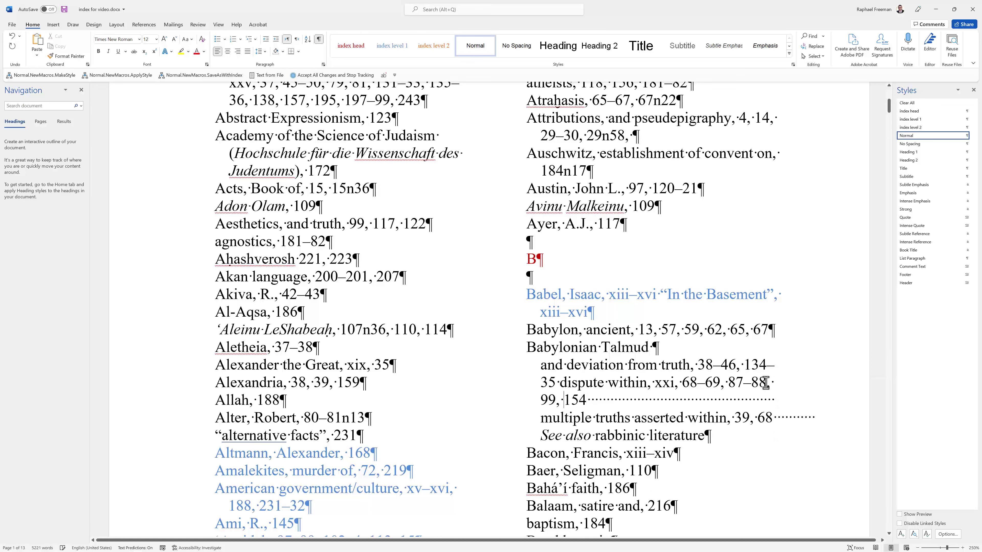
Step: Delete the run of spaces after "99, 154" in the "dispute within" subentry of "Babylonian Talmud"
{"action": "key", "text": "ctrl+shift+Left"}
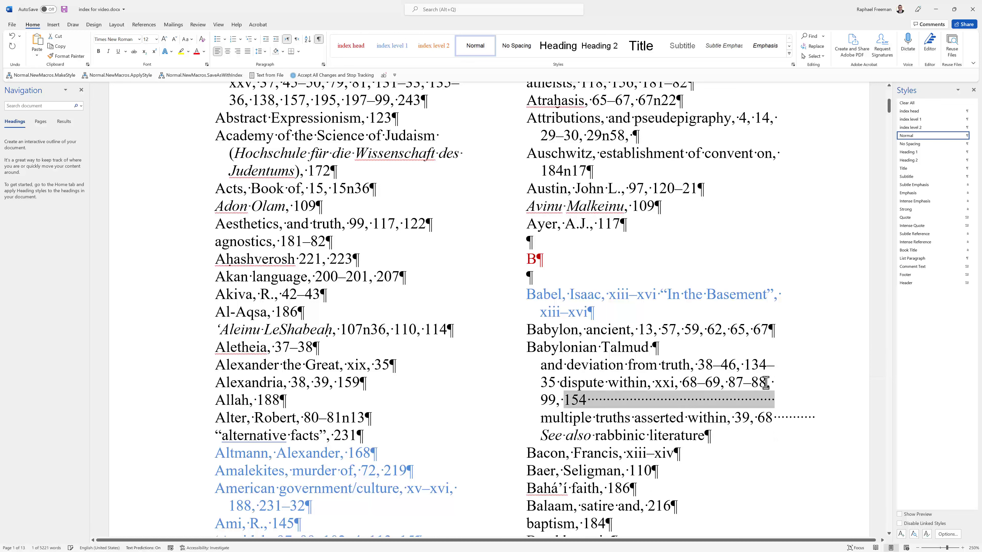
{"action": "key", "text": "shift+Right"}
{"action": "key", "text": "shift+Right"}
{"action": "key", "text": "shift+Right"}
{"action": "key", "text": "shift+Right"}
{"action": "key", "text": "shift+Left"}
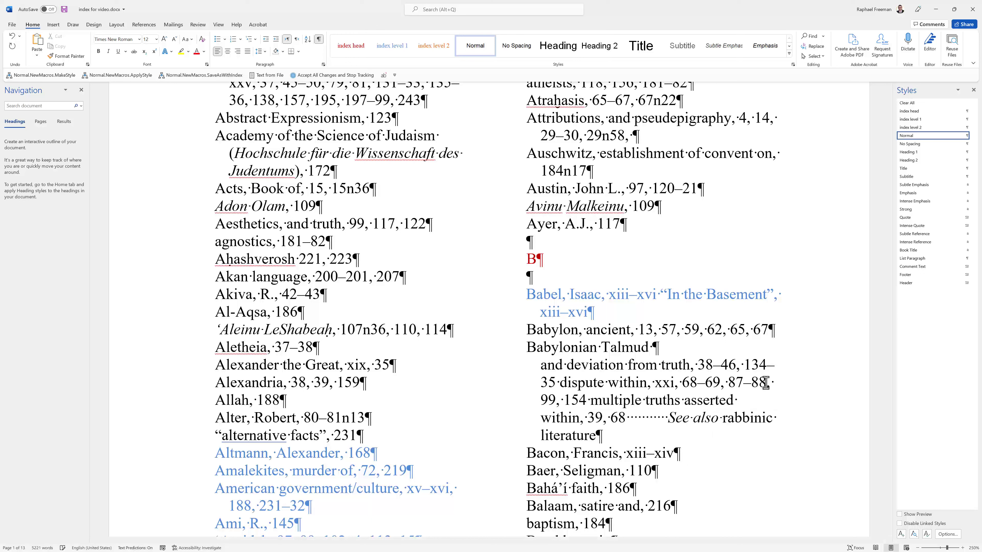
Step: Delete the extra spaces between "39, 68" and "See also", keeping the page number 68
{"action": "double_click", "coordinate": [652, 420]}
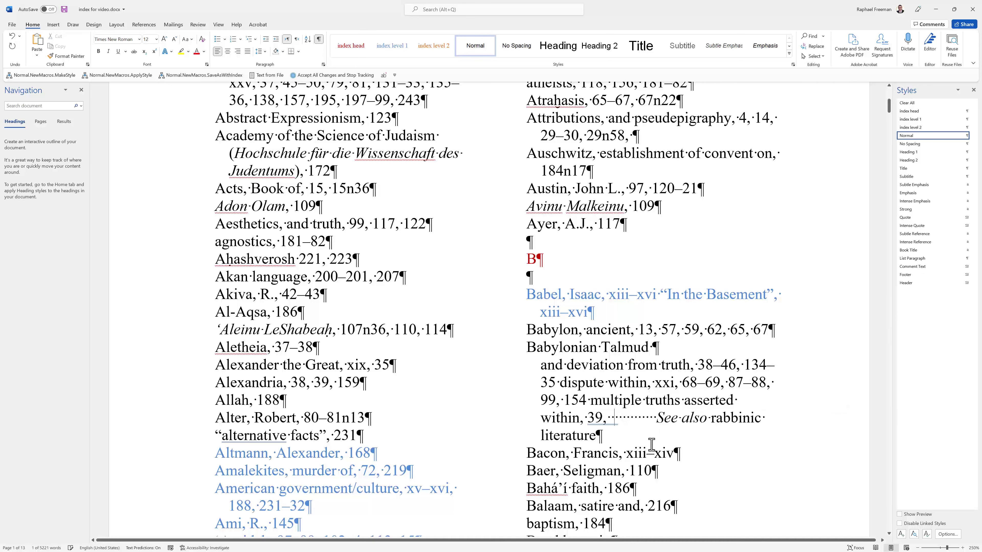
{"action": "type", "text": "68"}
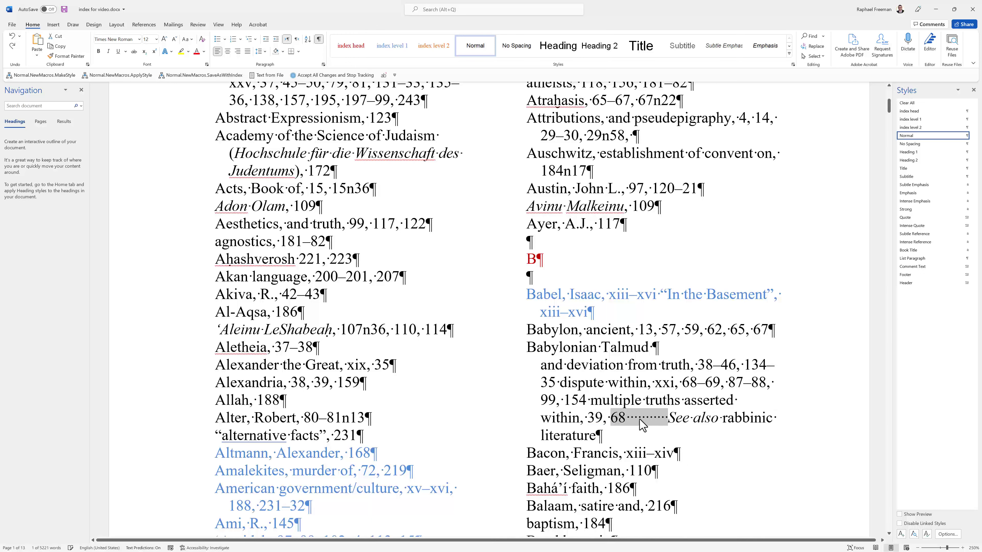
{"action": "key", "text": "shift+Right"}
{"action": "key", "text": "shift+Right"}
{"action": "key", "text": "shift+Right"}
{"action": "key", "text": "shift+Right"}
{"action": "key", "text": "shift+Right"}
{"action": "key", "text": "shift+Right"}
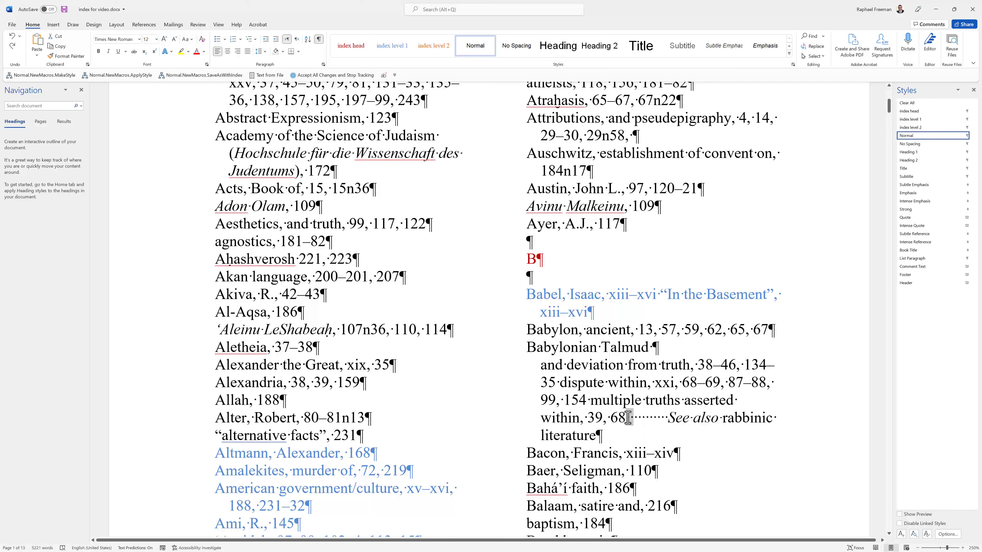
{"action": "key", "text": "shift+Right"}
{"action": "key", "text": "Delete"}
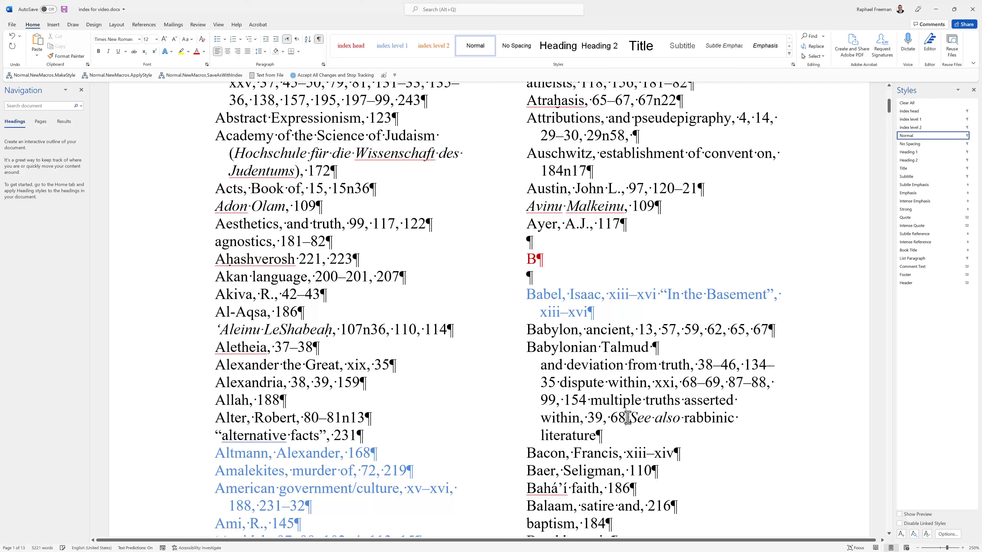
Step: Apply the index level 1 style to the entries "Babylon, ancient" and "Babylonian Talmud"
{"action": "key", "text": "alt+1"}
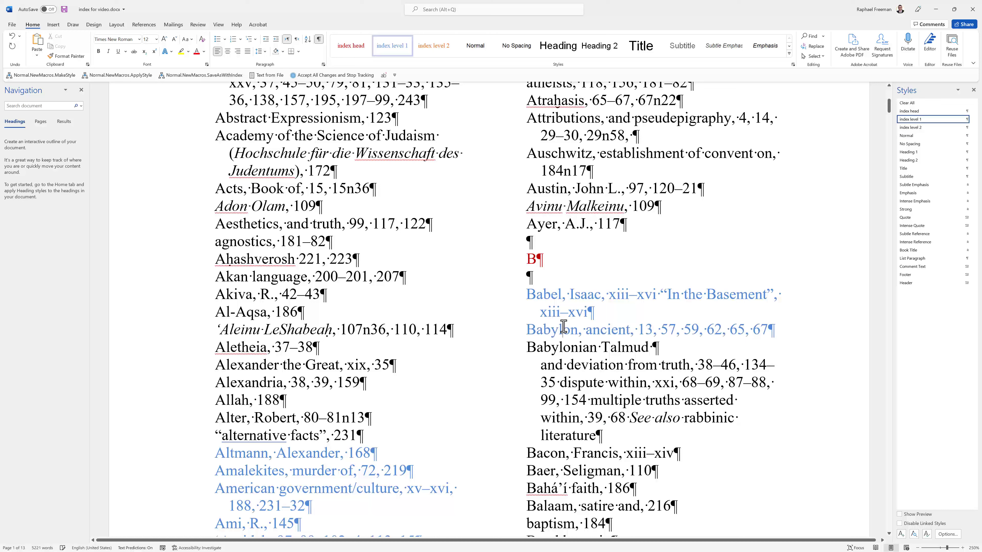
{"action": "left_click", "coordinate": [556, 343]}
{"action": "key", "text": "alt+1"}
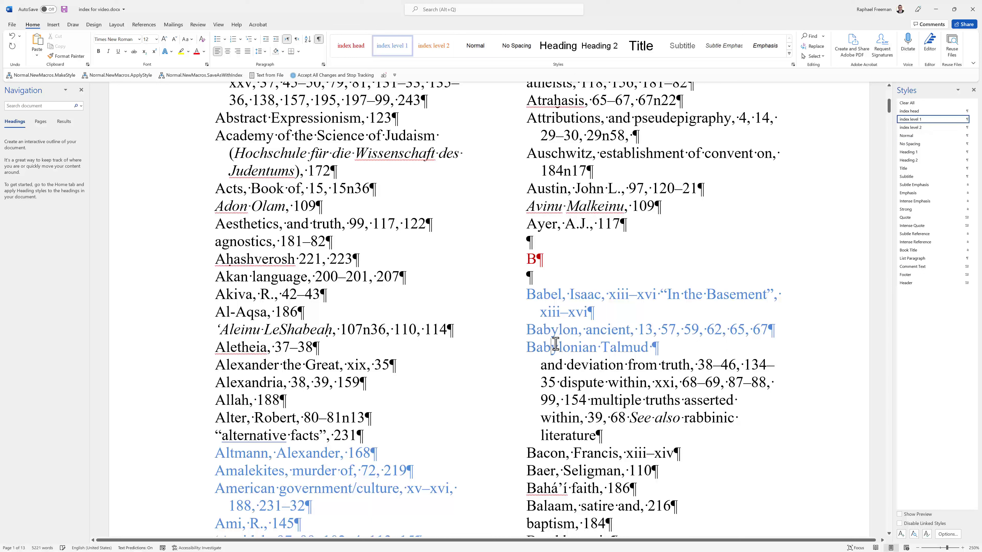
Step: Apply the index level 2 style to the subentry paragraph beginning "and deviation from truth"
{"action": "left_click", "coordinate": [560, 363]}
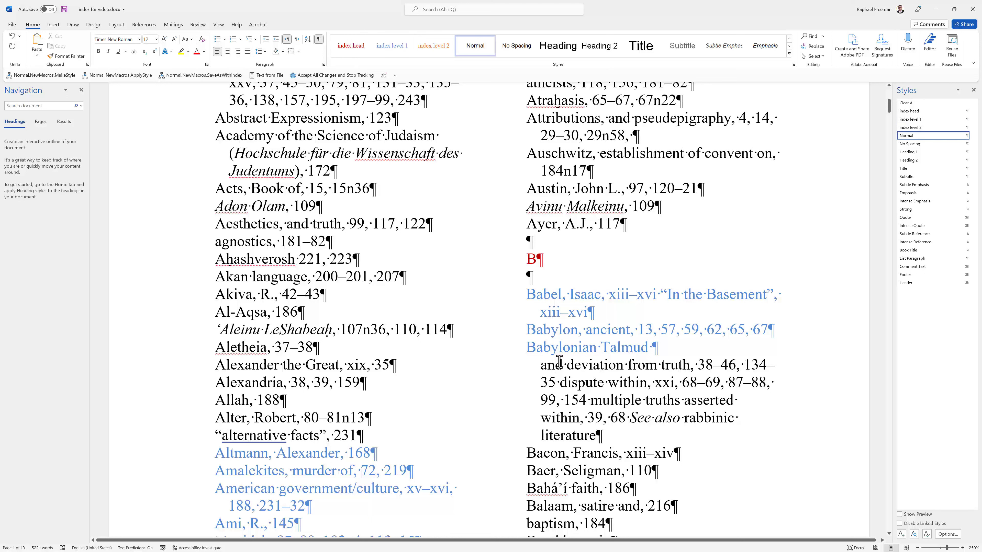
{"action": "key", "text": "alt+2"}
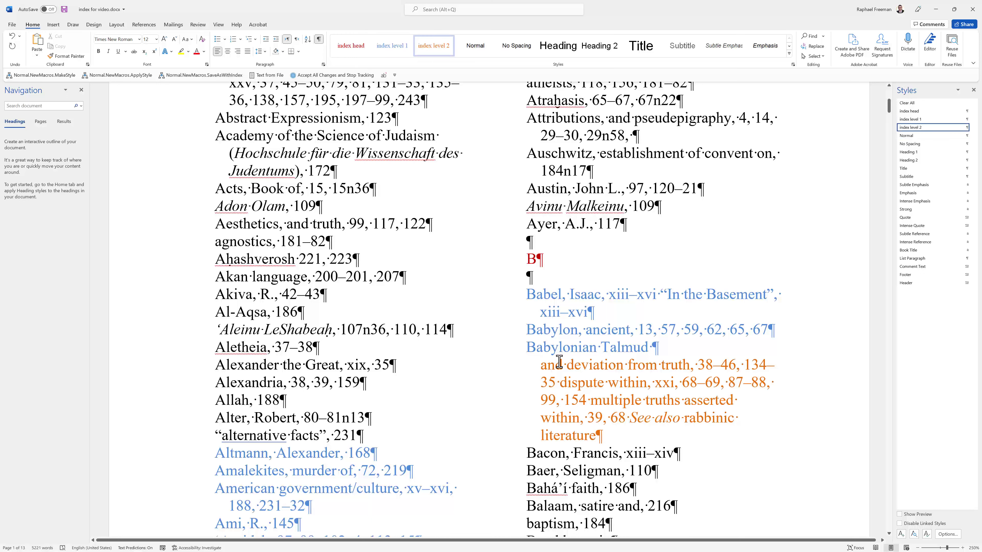
{"action": "scroll", "coordinate": [583, 360], "scroll_direction": "down", "scroll_amount": 1}
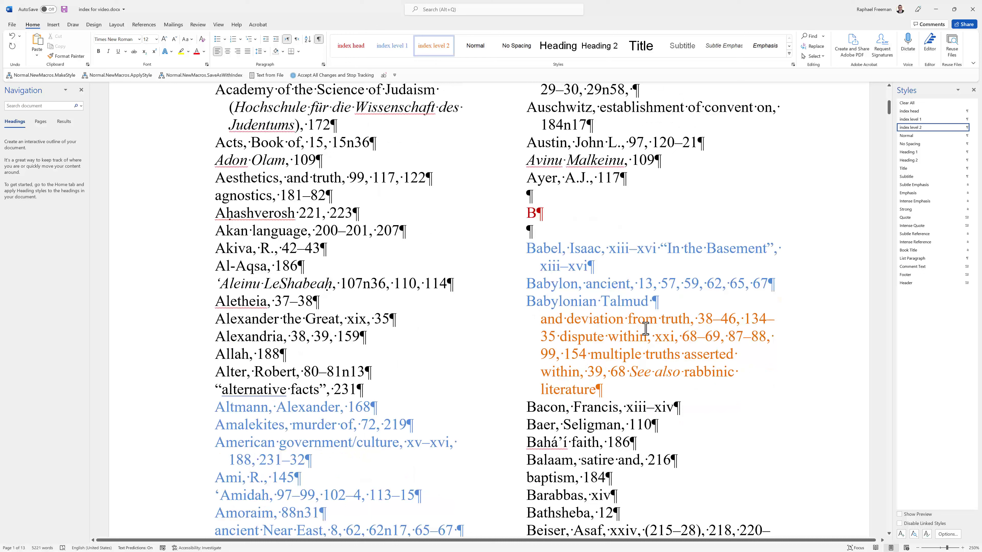
{"action": "key", "text": "alt+1"}
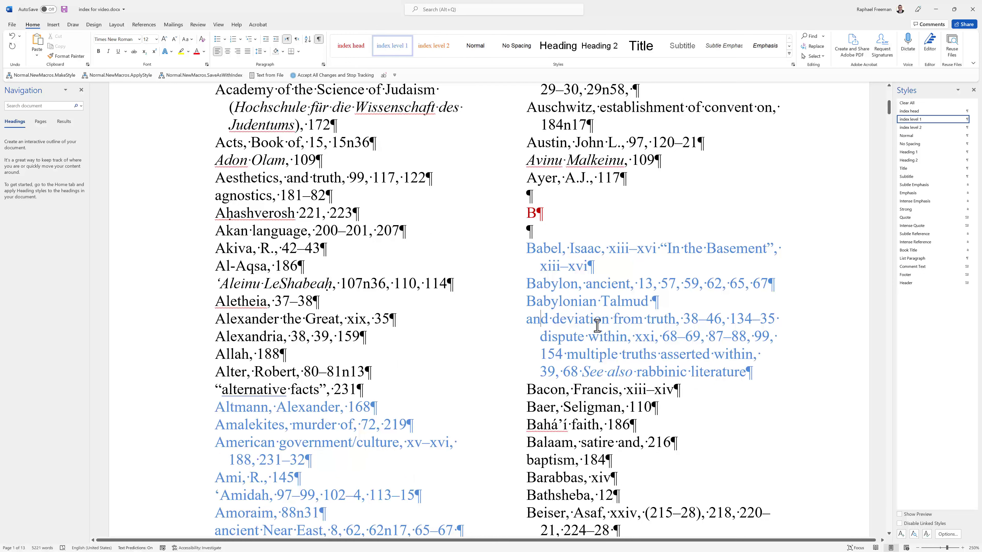
{"action": "key", "text": "alt+2"}
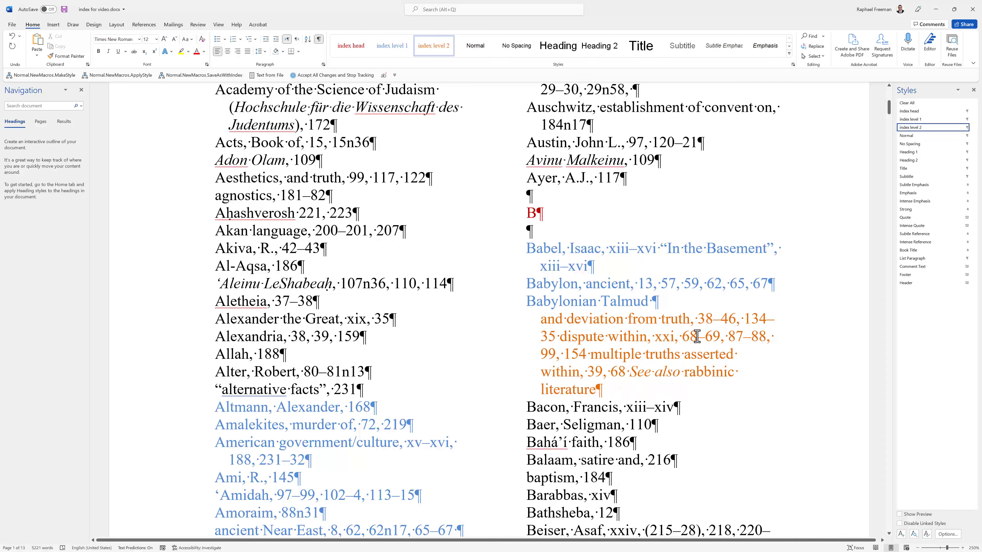
Step: Split the subentry paragraph so that "dispute within" and "multiple truths asserted within" each start their own paragraph
{"action": "left_click", "coordinate": [563, 336]}
{"action": "key", "text": "Return"}
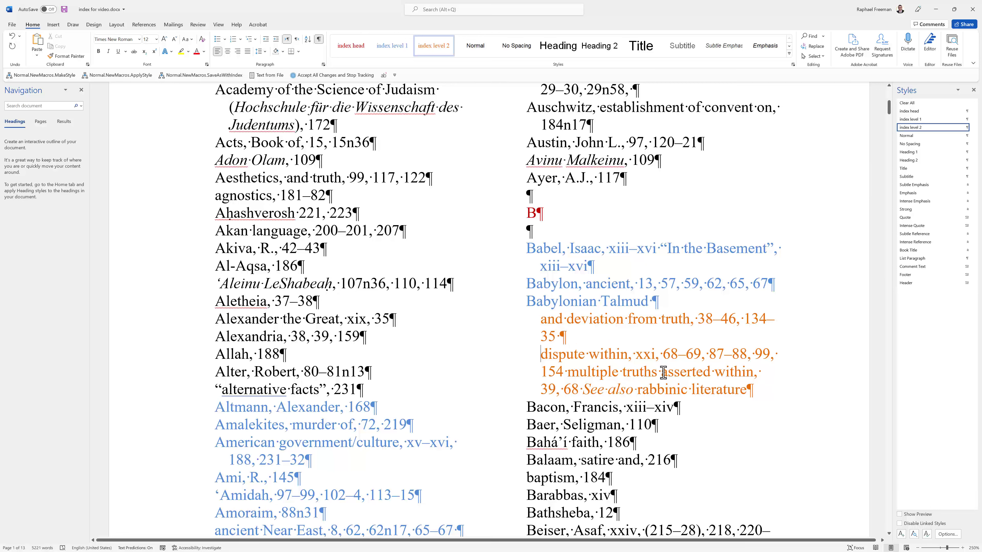
{"action": "left_click", "coordinate": [570, 370]}
{"action": "key", "text": "Return"}
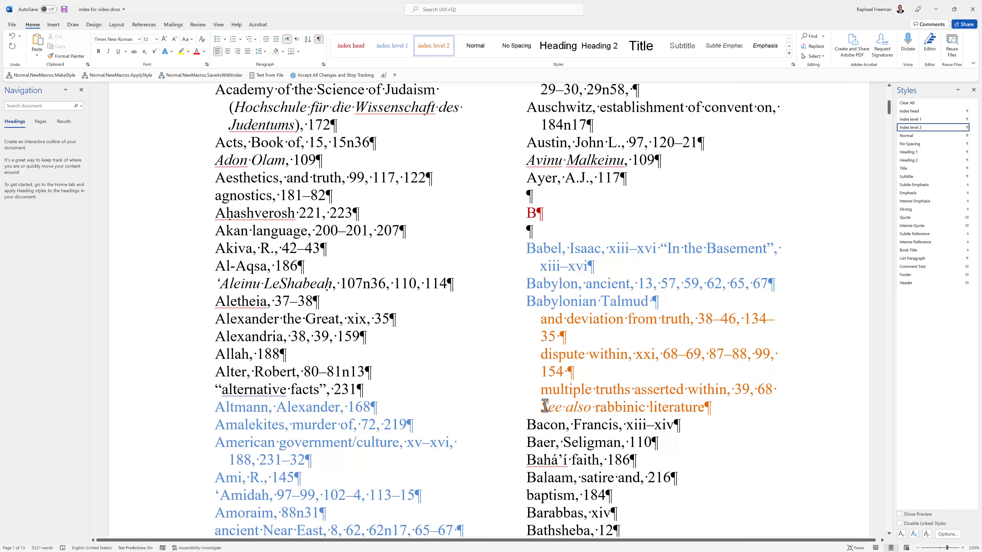
{"action": "left_click", "coordinate": [545, 452]}
Step: Reduce the font size of all the "Babylonian Talmud" subentries to 8 pt
{"action": "left_click_drag", "start_coordinate": [717, 409], "coordinate": [505, 324]}
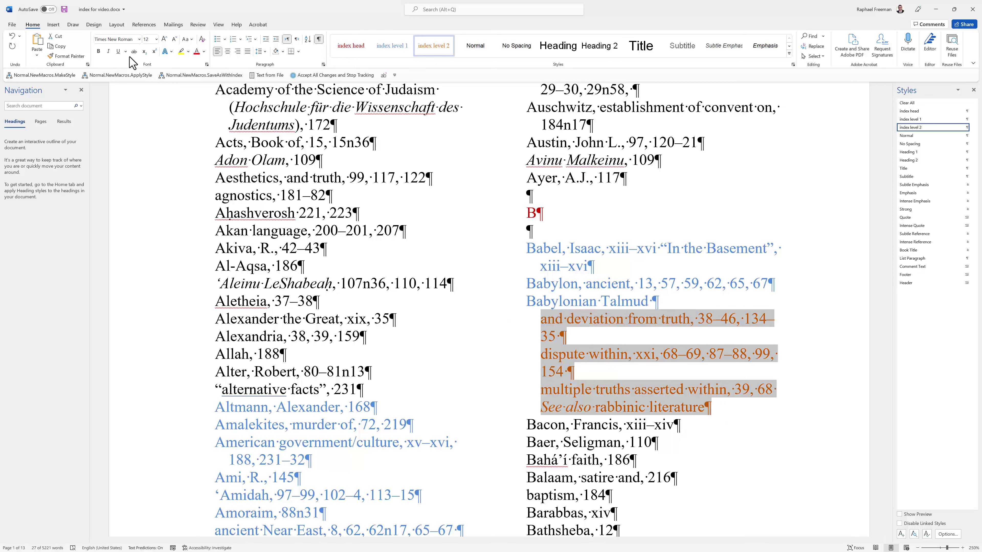
{"action": "left_click", "coordinate": [175, 40]}
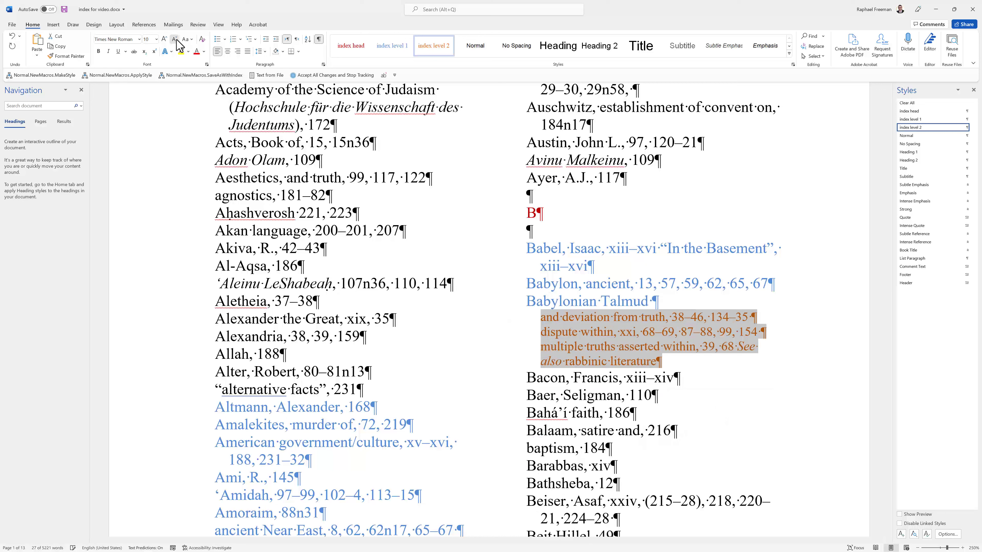
{"action": "left_click", "coordinate": [175, 39]}
{"action": "left_click", "coordinate": [175, 40]}
{"action": "left_click", "coordinate": [691, 340]}
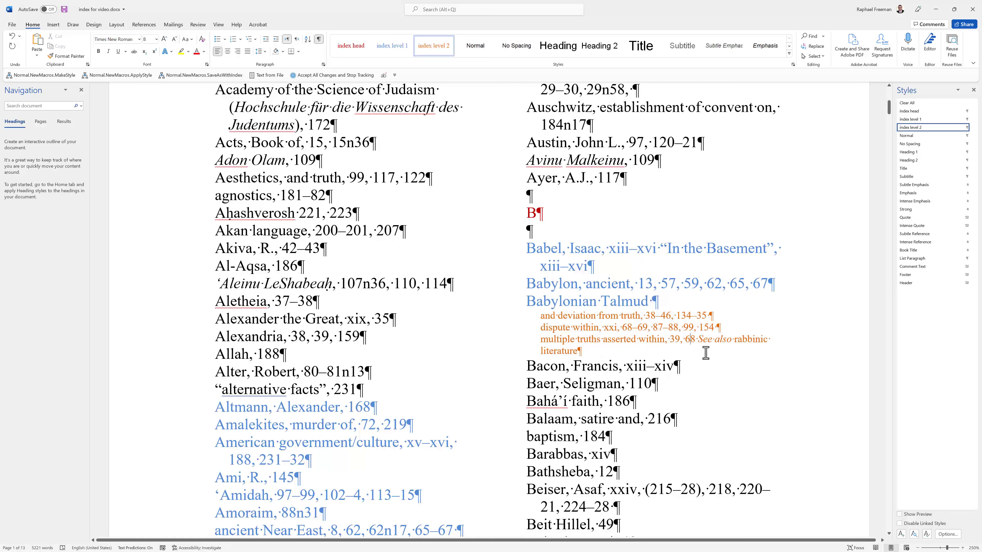
Step: Move "See also rabbinic literature" onto its own paragraph below the "multiple truths asserted within" subentry
{"action": "left_click", "coordinate": [698, 340]}
{"action": "key", "text": "Return"}
{"action": "key", "text": "BackSpace"}
{"action": "key", "text": "BackSpace"}
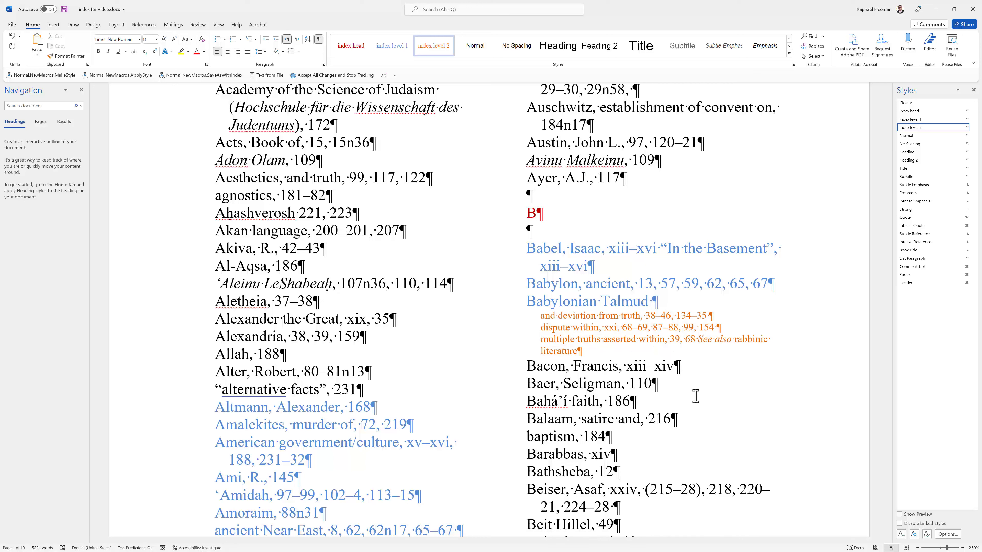
{"action": "key", "text": "Return"}
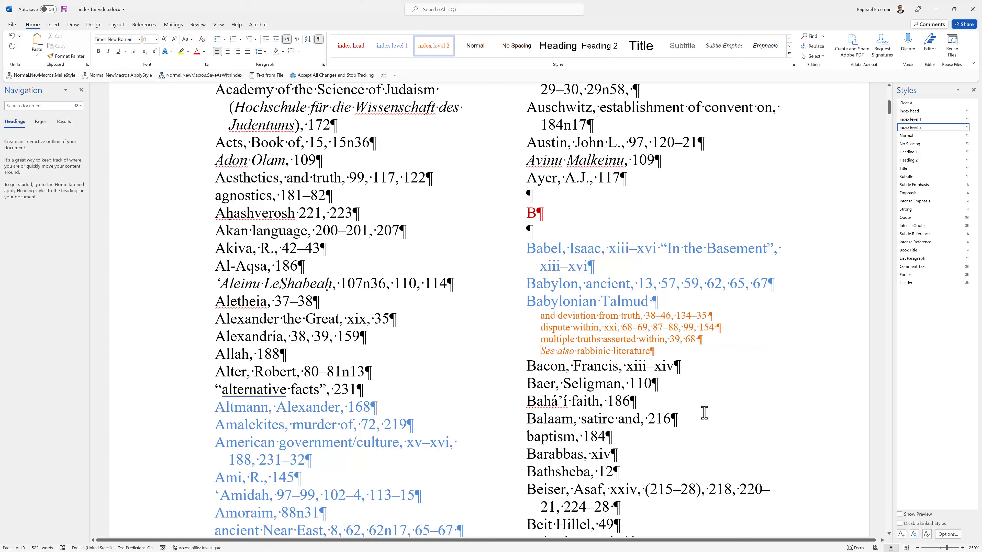
Step: Set the font size of the four paragraphs under "Babylonian Talmud" to 11 pt
{"action": "left_click_drag", "start_coordinate": [657, 351], "coordinate": [501, 315]}
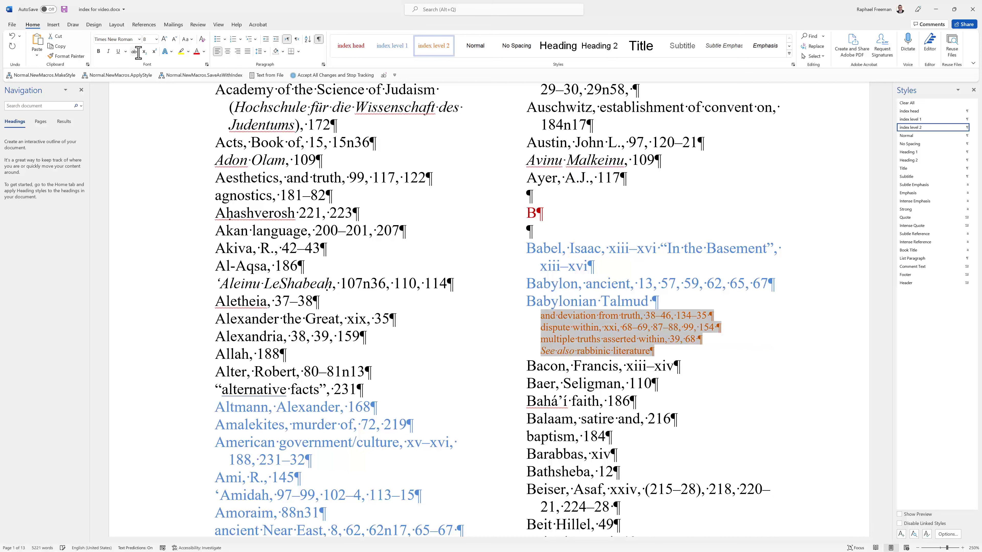
{"action": "left_click", "coordinate": [187, 40]}
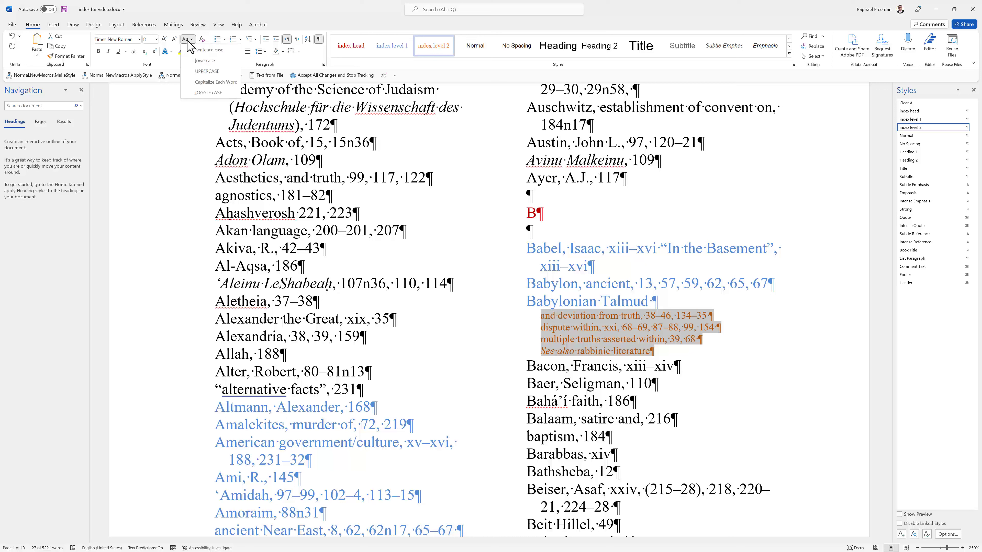
{"action": "left_click", "coordinate": [164, 39]}
{"action": "left_click", "coordinate": [164, 39]}
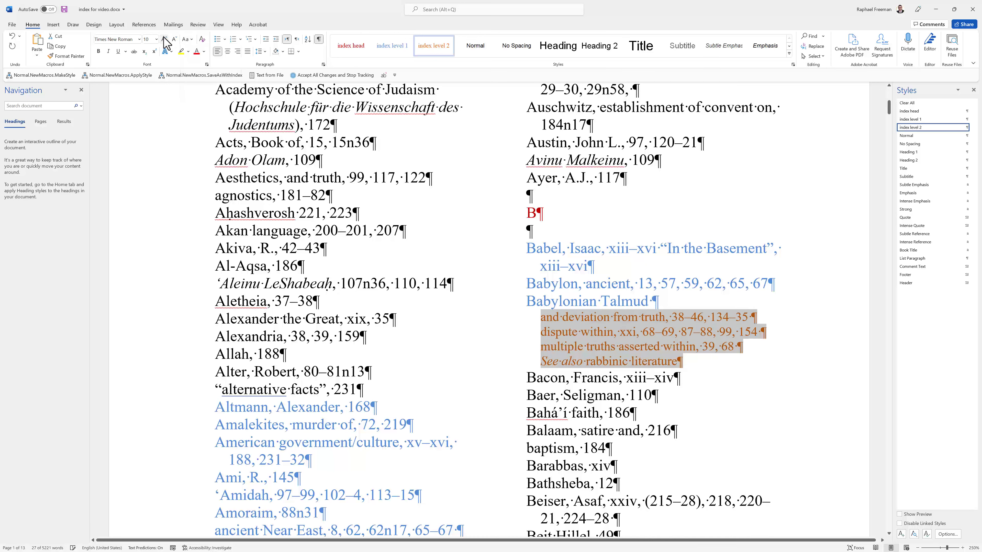
{"action": "left_click", "coordinate": [164, 39]}
{"action": "left_click", "coordinate": [607, 362]}
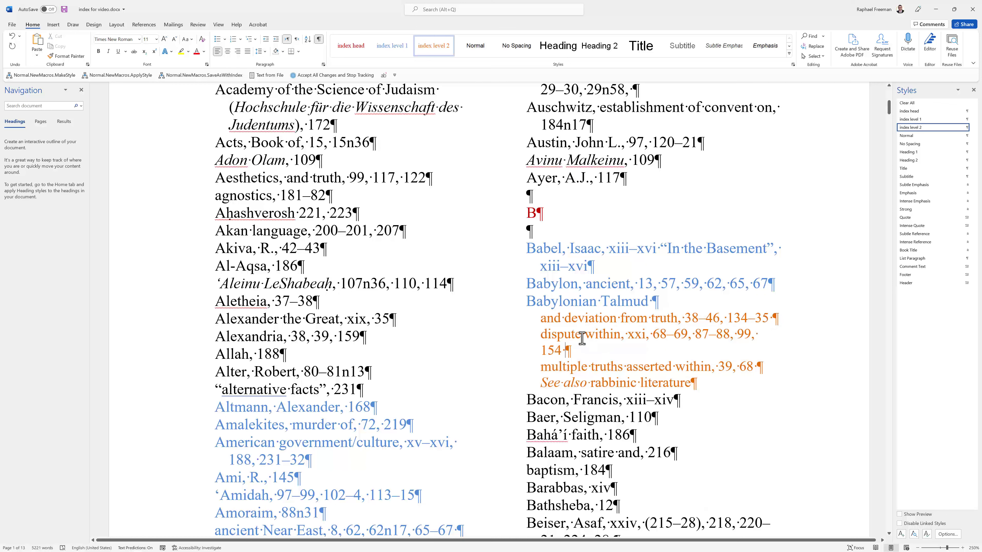
Step: Color the text of the index entries from "Bacon" through "Bathsheba" red
{"action": "scroll", "coordinate": [661, 403], "scroll_direction": "down", "scroll_amount": 1}
{"action": "scroll", "coordinate": [661, 402], "scroll_direction": "down", "scroll_amount": 3}
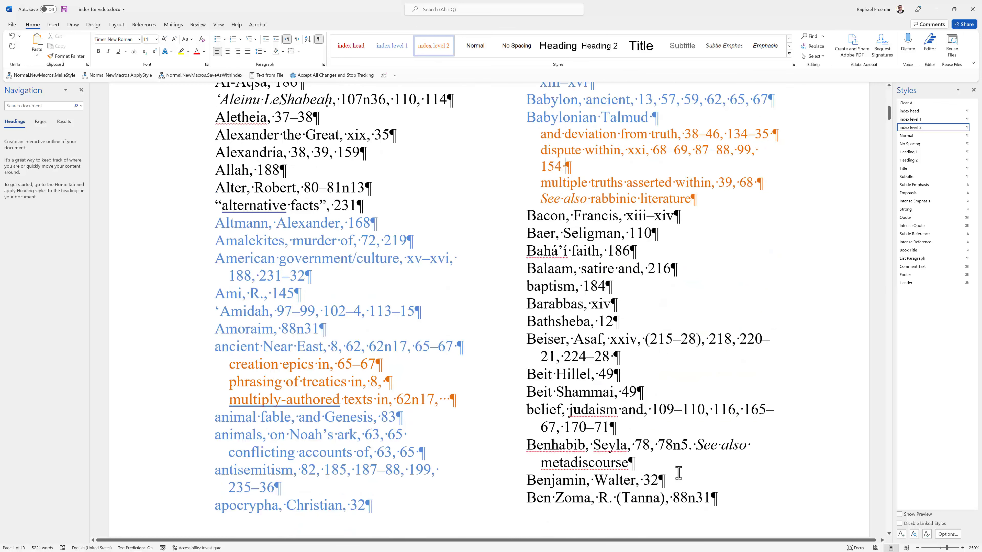
{"action": "left_click_drag", "start_coordinate": [520, 214], "coordinate": [617, 322]}
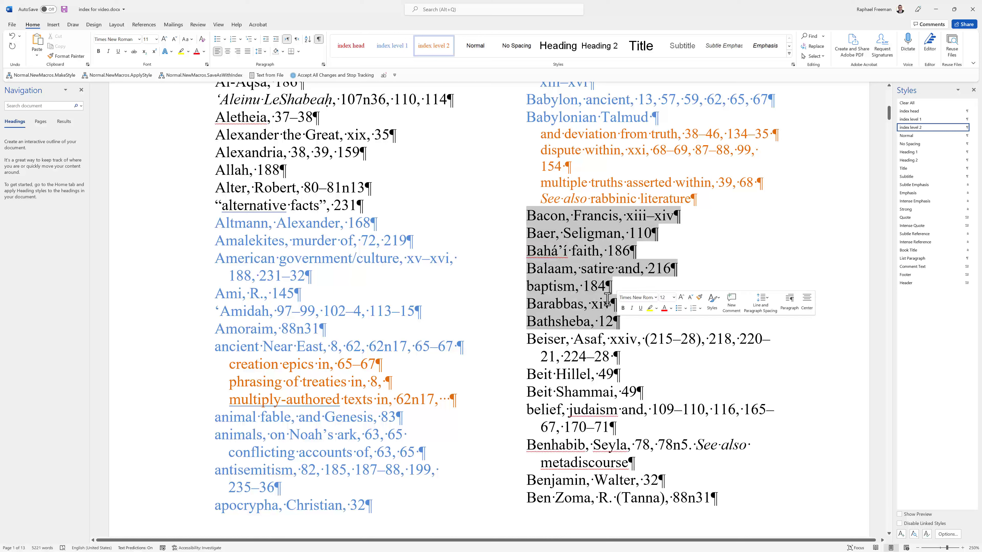
{"action": "left_click", "coordinate": [204, 51]}
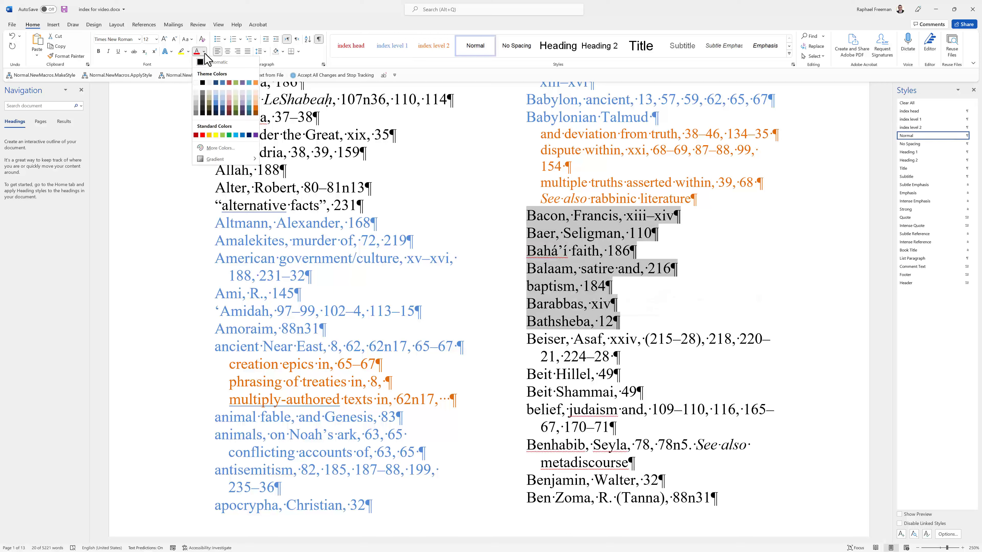
{"action": "left_click", "coordinate": [202, 135]}
{"action": "left_click", "coordinate": [583, 288]}
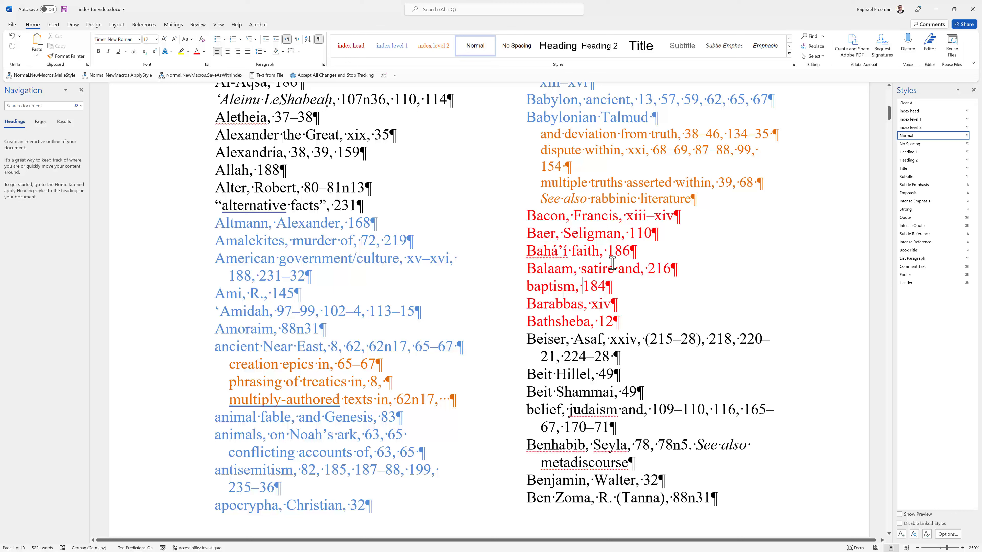
Step: Return the text of the entries from "Bacon" through "Bathsheba" to black
{"action": "left_click_drag", "start_coordinate": [631, 324], "coordinate": [519, 213]}
{"action": "left_click", "coordinate": [204, 51]}
{"action": "left_click", "coordinate": [209, 76]}
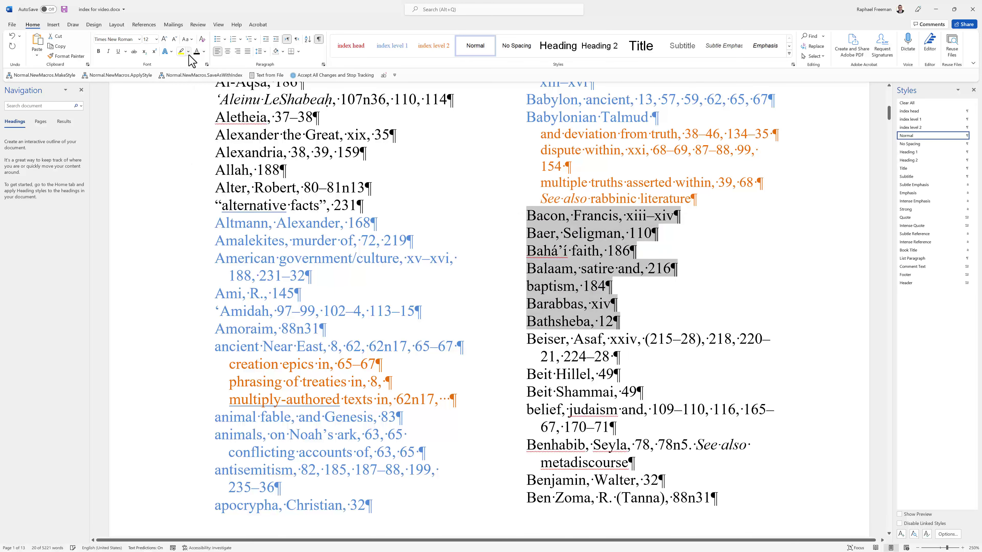
Step: Highlight the index entries from "Bacon" through "Bathsheba" in yellow
{"action": "left_click", "coordinate": [181, 52]}
{"action": "left_click", "coordinate": [572, 275]}
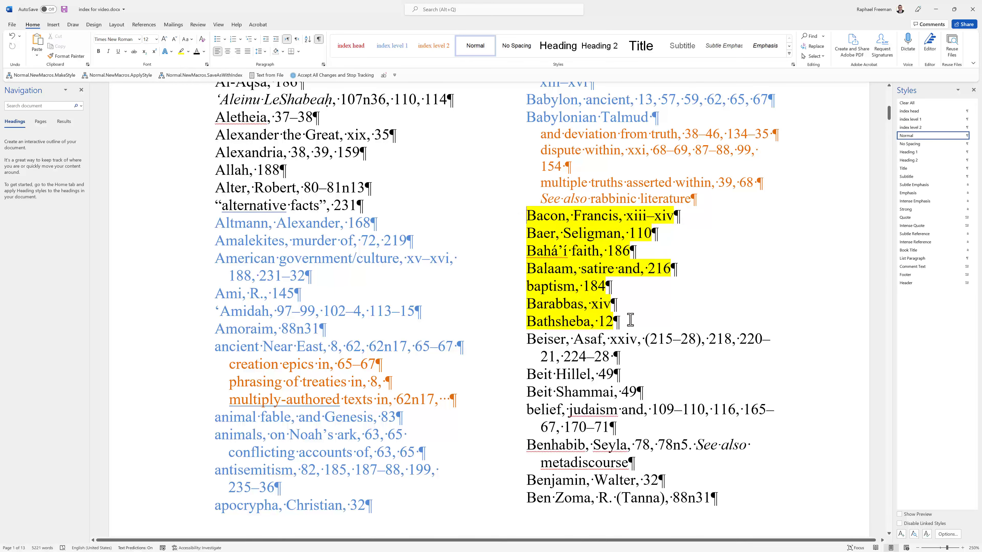
{"action": "left_click_drag", "start_coordinate": [628, 325], "coordinate": [520, 214]}
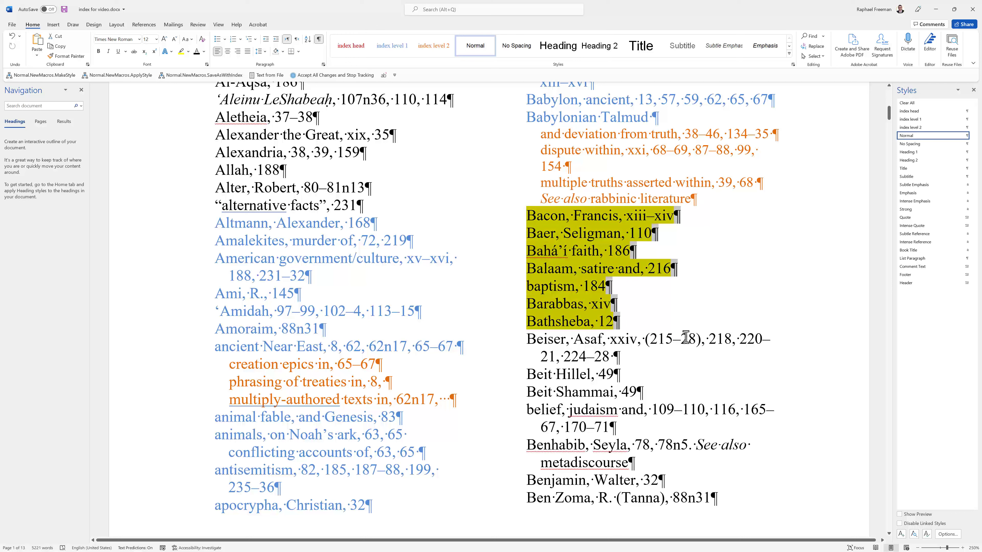
{"action": "left_click", "coordinate": [660, 305]}
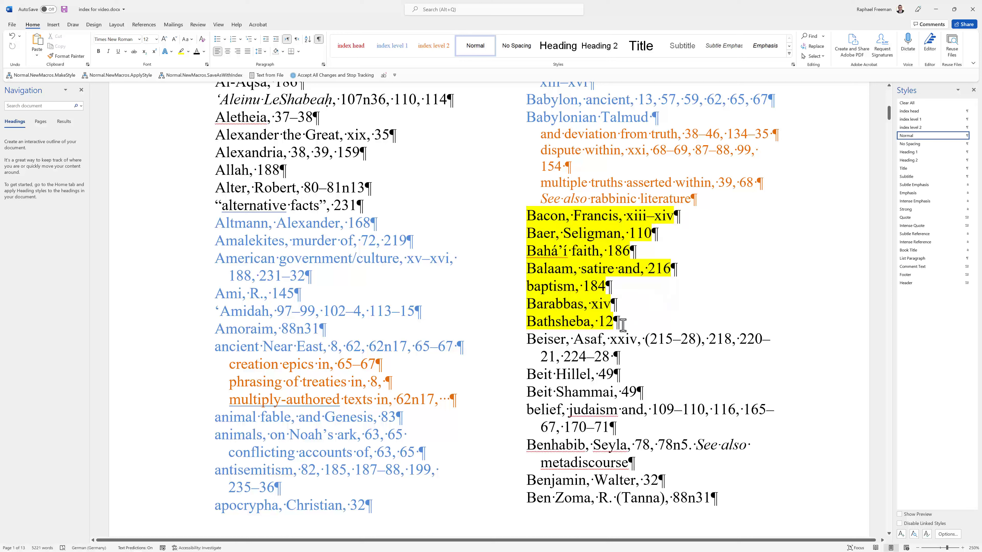
{"action": "key", "text": "ctrl+z"}
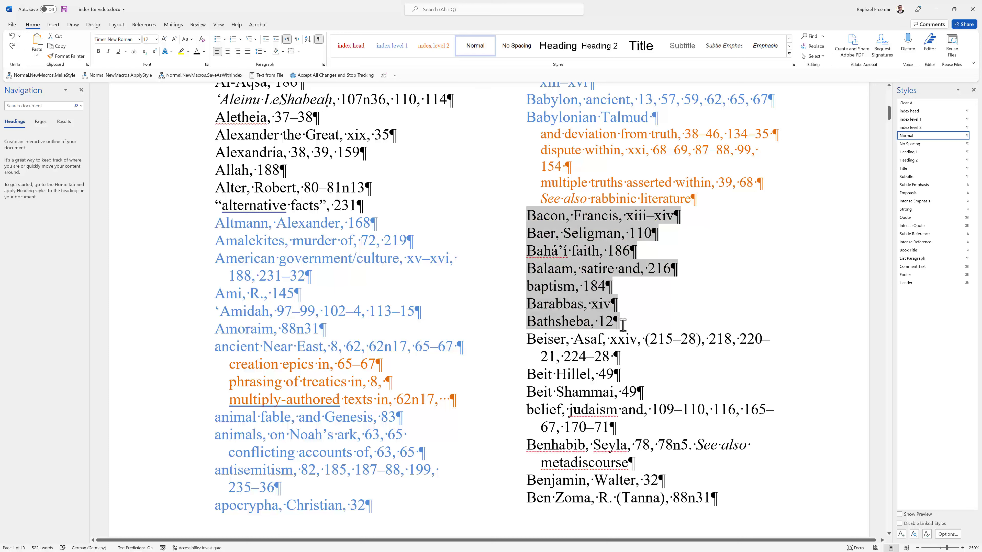
{"action": "left_click", "coordinate": [180, 51]}
Step: Highlight the index entries from "Beiser" through "Beit Shammai" in red
{"action": "left_click_drag", "start_coordinate": [657, 395], "coordinate": [532, 346]}
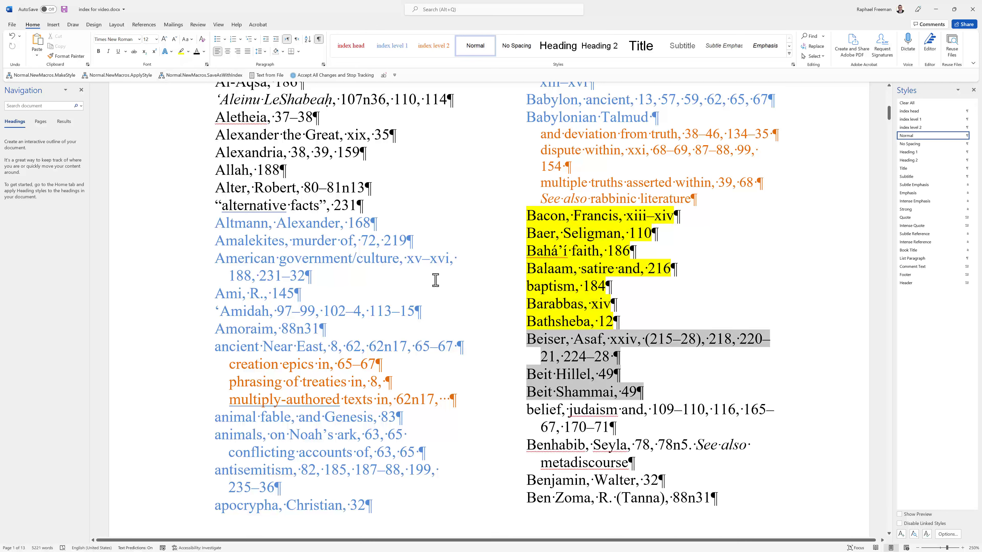
{"action": "left_click", "coordinate": [188, 52]}
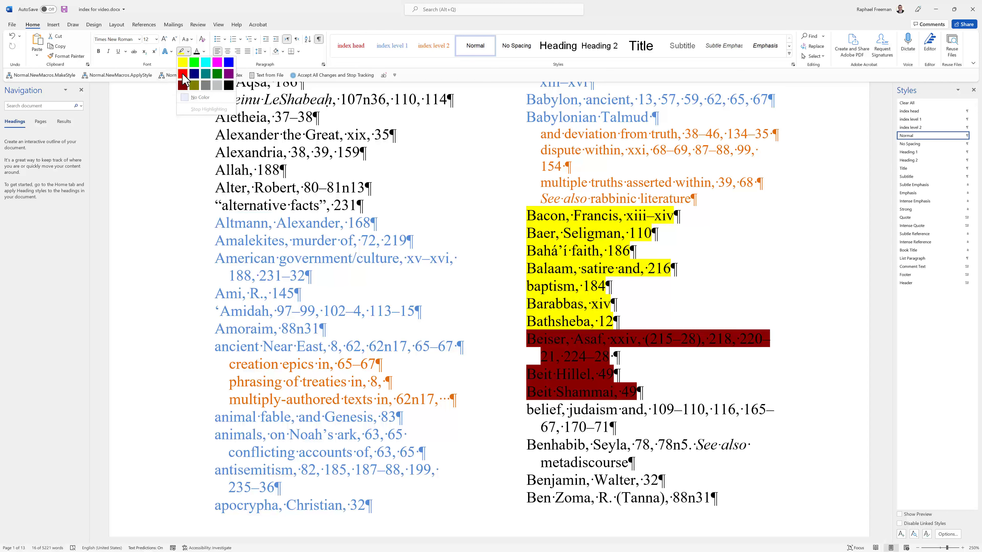
{"action": "left_click", "coordinate": [182, 73]}
{"action": "left_click", "coordinate": [570, 319]}
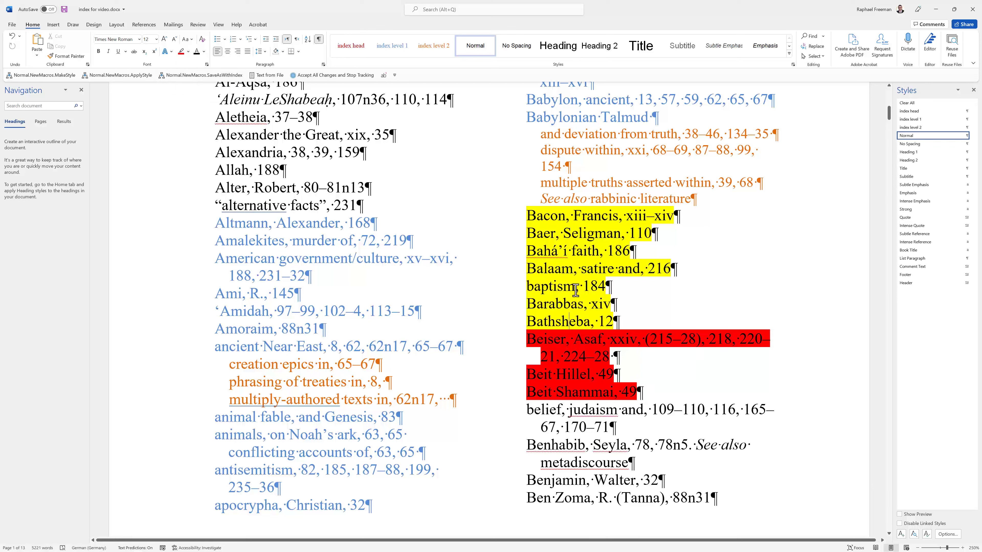
Step: Undo the red and yellow highlighting on the entries from "Bacon" through "Beit Shammai"
{"action": "left_click", "coordinate": [656, 385], "text": "shift"}
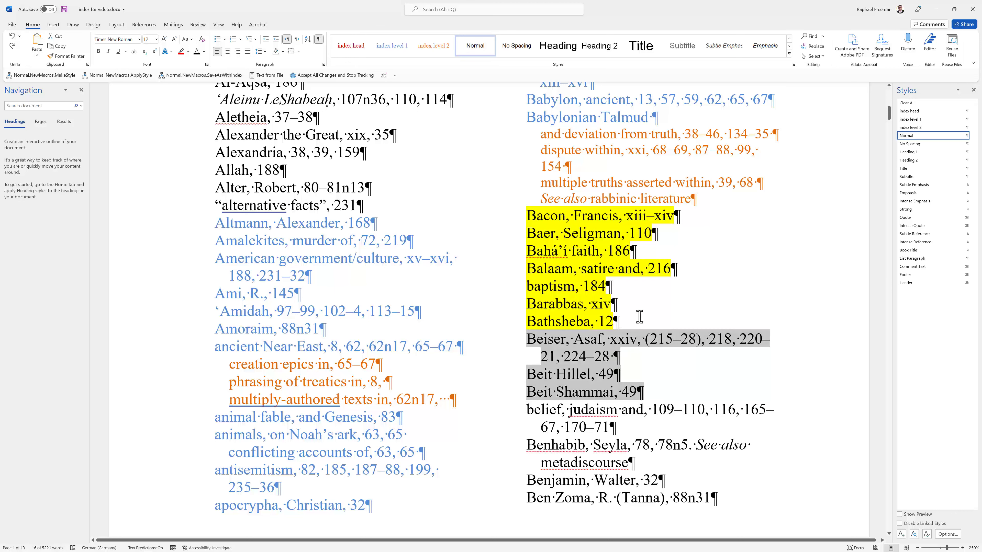
{"action": "key", "text": "ctrl+z"}
{"action": "left_click", "coordinate": [626, 356]}
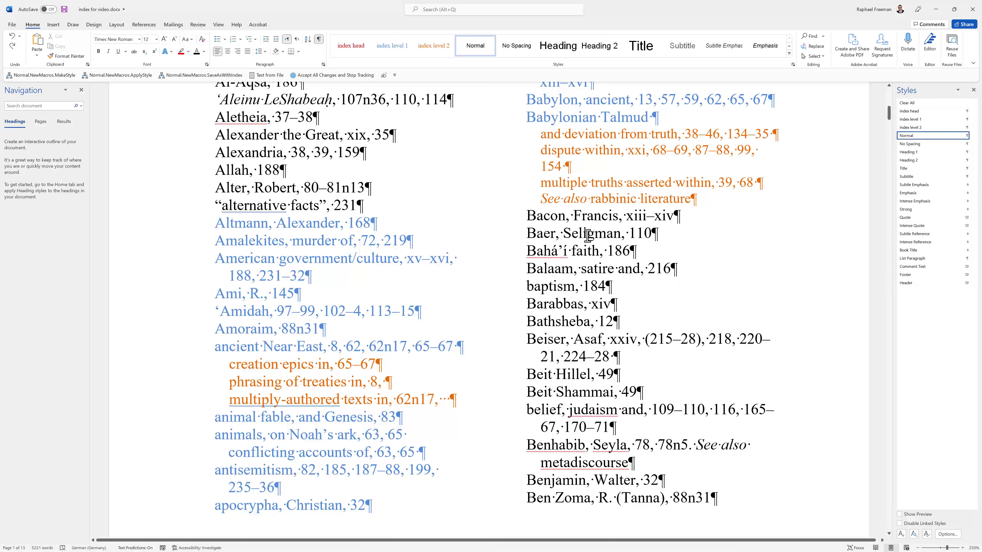
Step: Apply the index level 1 style to the entries from "Bacon" through "Beiser"
{"action": "left_click_drag", "start_coordinate": [526, 215], "coordinate": [622, 354]}
{"action": "key", "text": "ctrl+1"}
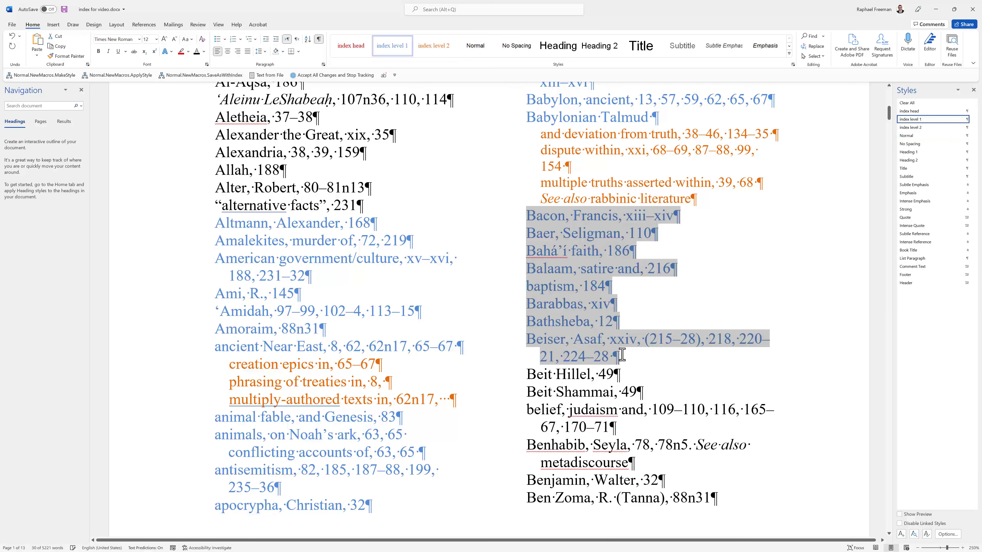
{"action": "left_click", "coordinate": [622, 355]}
{"action": "scroll", "coordinate": [622, 355], "scroll_direction": "down", "scroll_amount": 4}
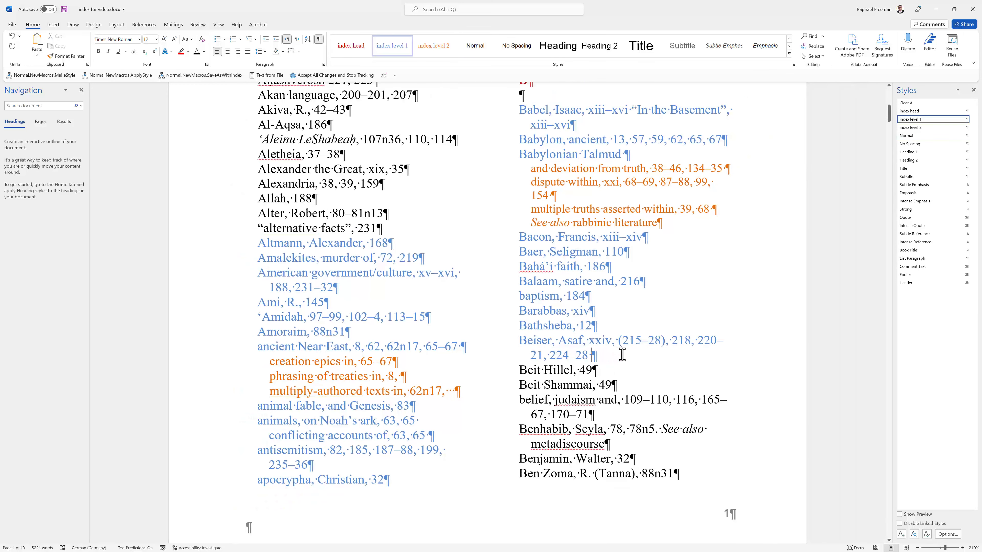
{"action": "scroll", "coordinate": [622, 355], "scroll_direction": "down", "scroll_amount": 4}
{"action": "scroll", "coordinate": [560, 344], "scroll_direction": "up", "scroll_amount": 3}
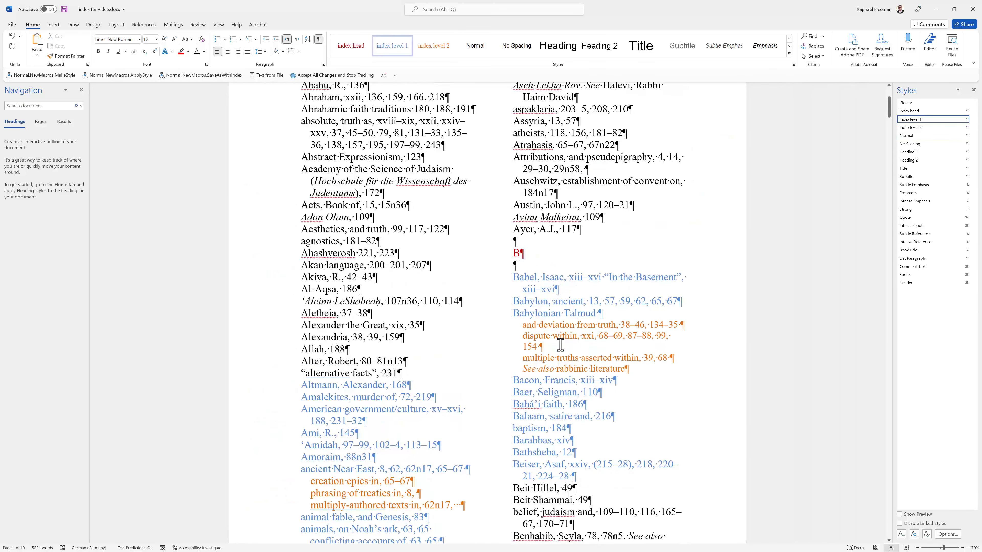
{"action": "left_click", "coordinate": [416, 353]}
{"action": "key", "text": "ctrl+a"}
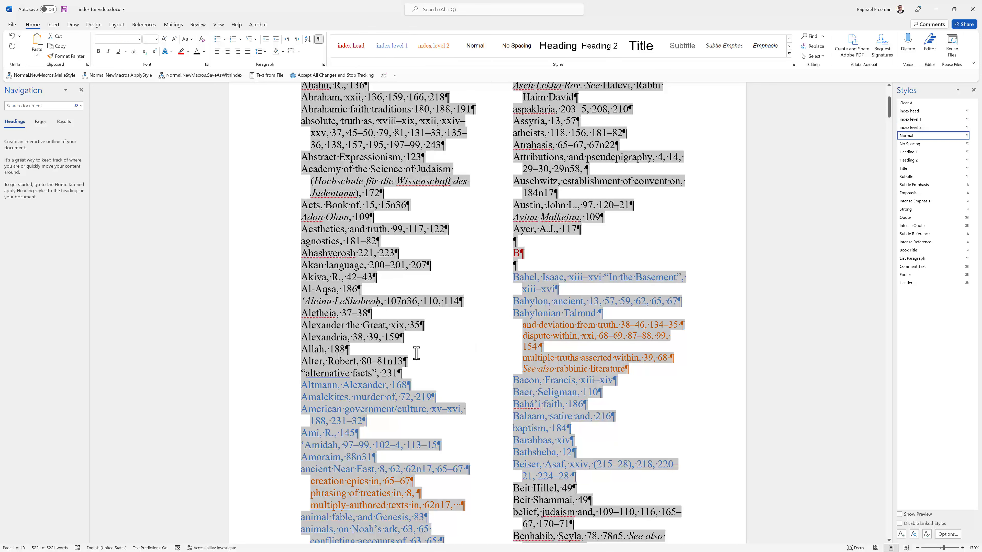
{"action": "left_click", "coordinate": [532, 347]}
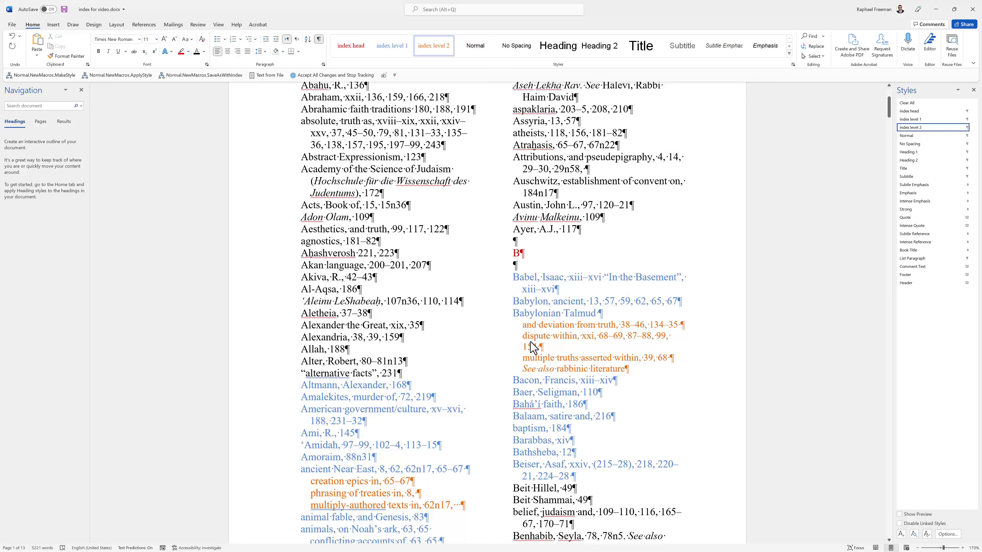
Step: Style the "biblical criticism" entry as index level 1 and split off its subentries, starting at "Christian and Jewish reactions to", as index level 2
{"action": "scroll", "coordinate": [564, 290], "scroll_direction": "down", "scroll_amount": 10}
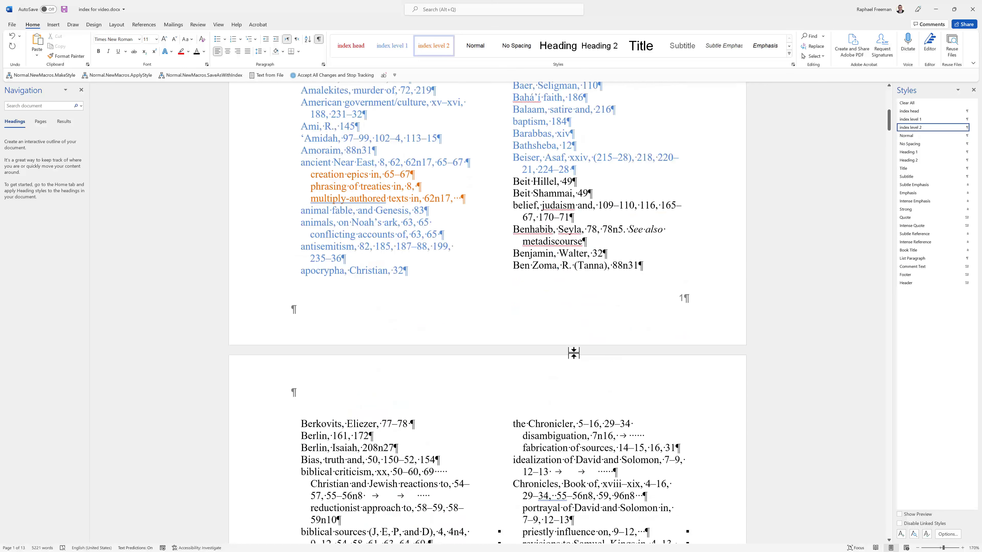
{"action": "scroll", "coordinate": [574, 353], "scroll_direction": "down", "scroll_amount": 3}
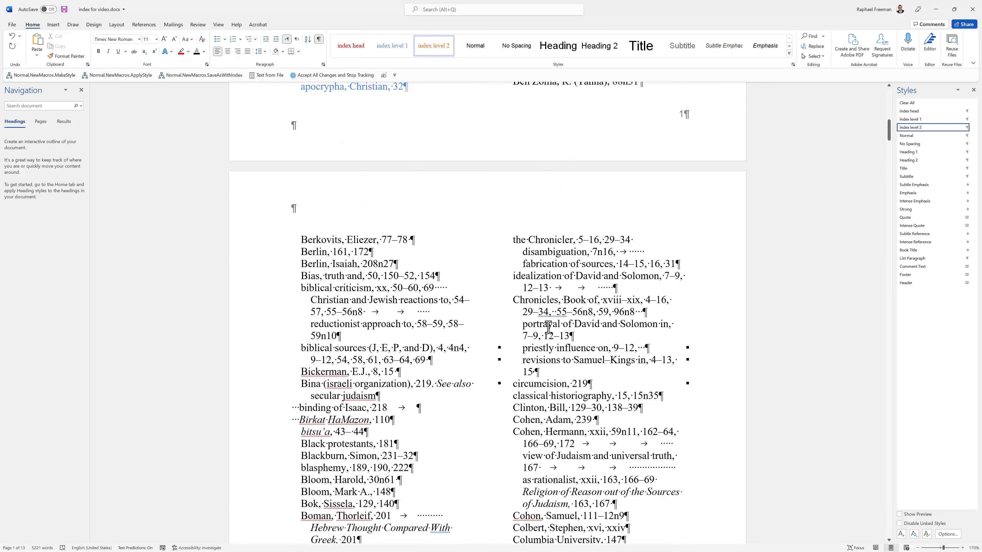
{"action": "scroll", "coordinate": [548, 327], "scroll_direction": "up", "scroll_amount": 10, "text": "ctrl"}
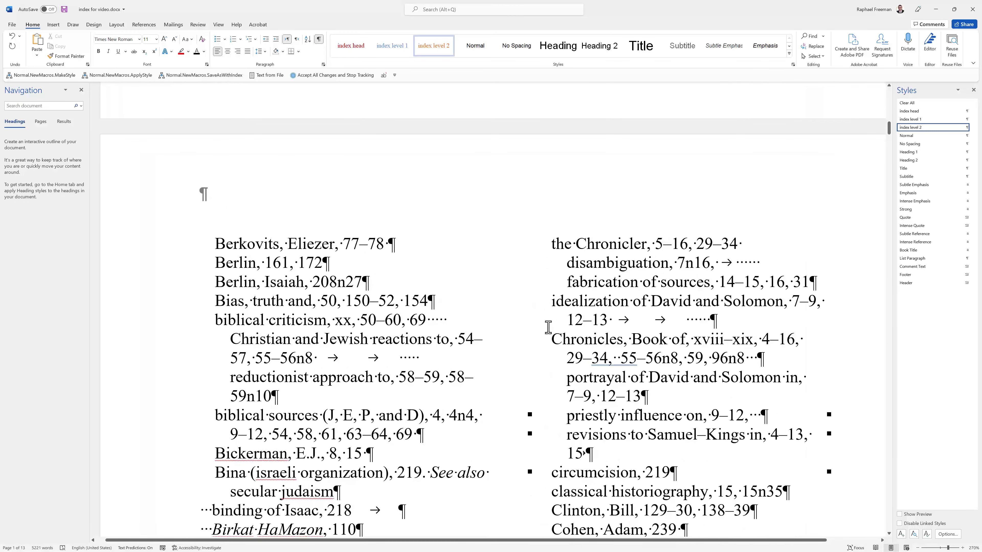
{"action": "scroll", "coordinate": [335, 377], "scroll_direction": "down", "scroll_amount": 3}
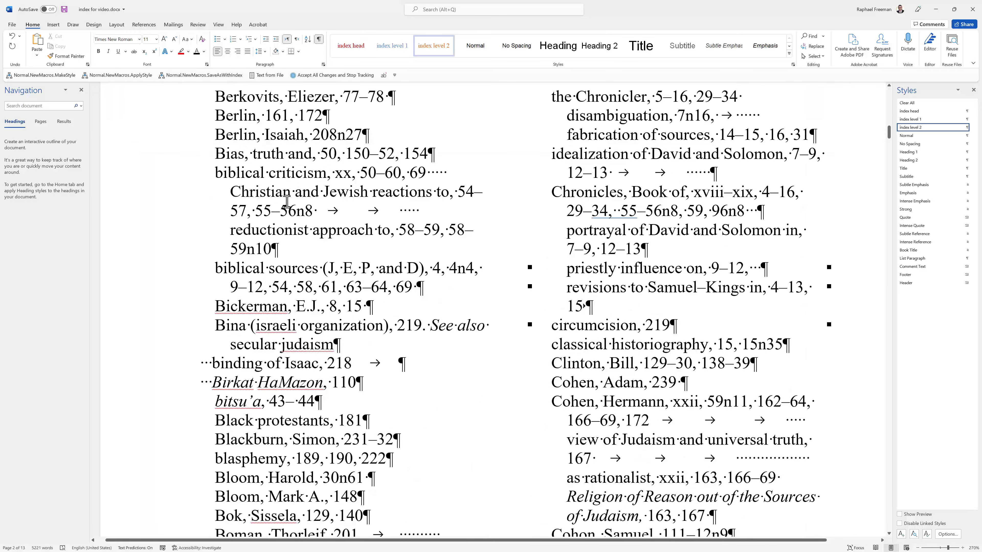
{"action": "left_click", "coordinate": [233, 173]}
{"action": "key", "text": "alt+1"}
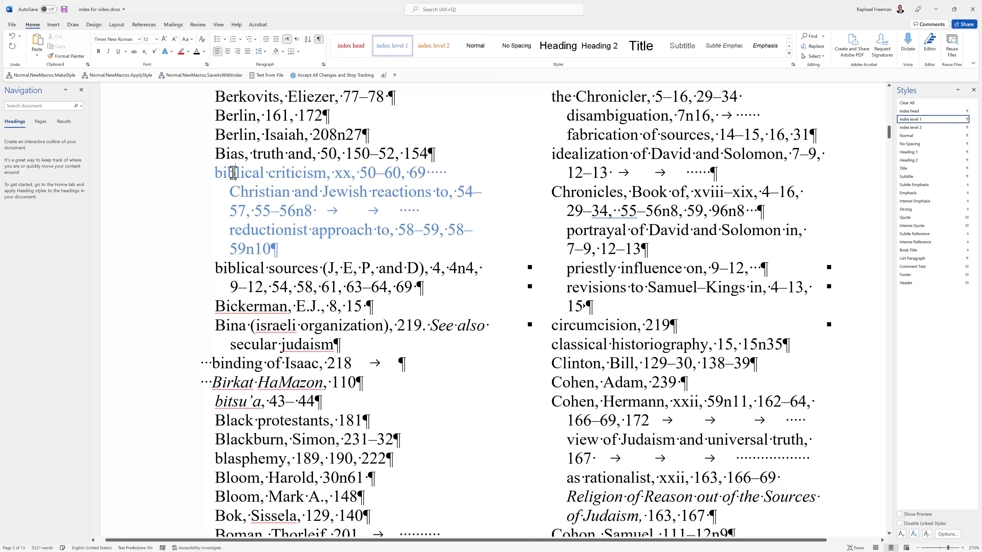
{"action": "key", "text": "Return"}
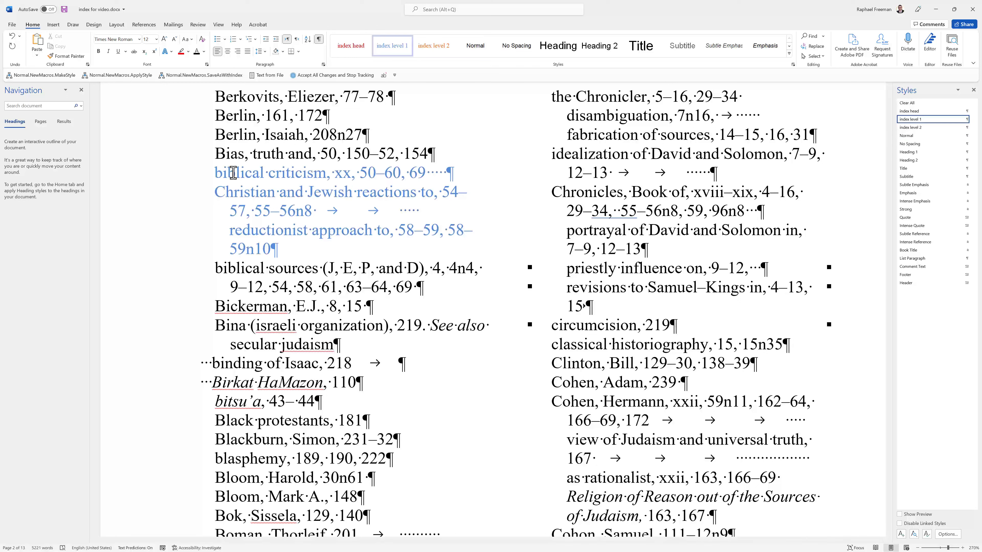
{"action": "key", "text": "alt+2"}
Step: Start a new paragraph at "reductionist approach to" and delete the stray spaces and tabs after "55–56n8" in the preceding subentry
{"action": "key", "text": "End"}
{"action": "key", "text": "BackSpace"}
{"action": "key", "text": "BackSpace"}
{"action": "key", "text": "BackSpace"}
{"action": "key", "text": "BackSpace"}
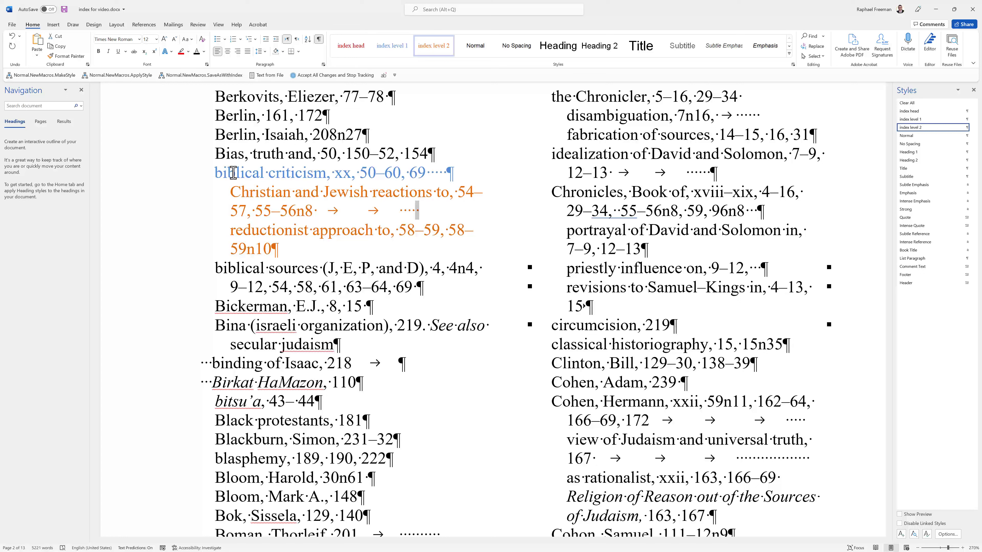
{"action": "key", "text": "Return"}
{"action": "key", "text": "shift+Left"}
{"action": "key", "text": "shift+Left"}
{"action": "key", "text": "shift+Left"}
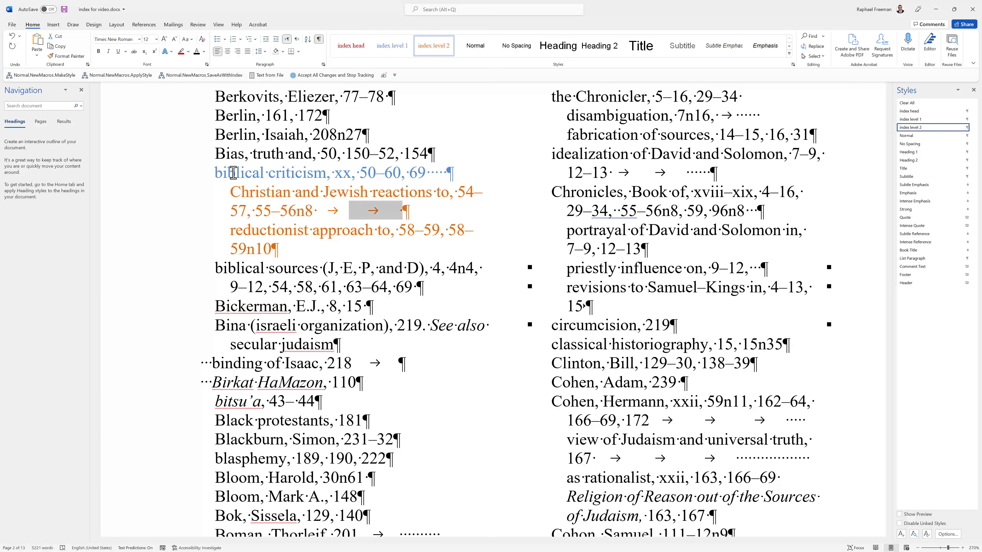
{"action": "key", "text": "BackSpace"}
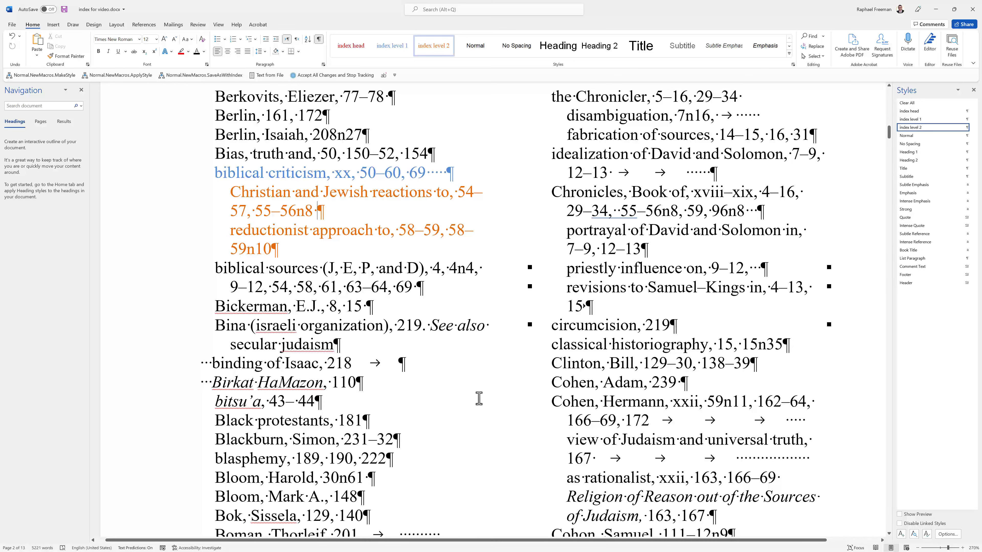
Step: Float the Styles pane over the document near the end of page 2, resize it, and enable Show Preview for its styles
{"action": "scroll", "coordinate": [478, 399], "scroll_direction": "down", "scroll_amount": 3}
{"action": "scroll", "coordinate": [478, 398], "scroll_direction": "down", "scroll_amount": 2}
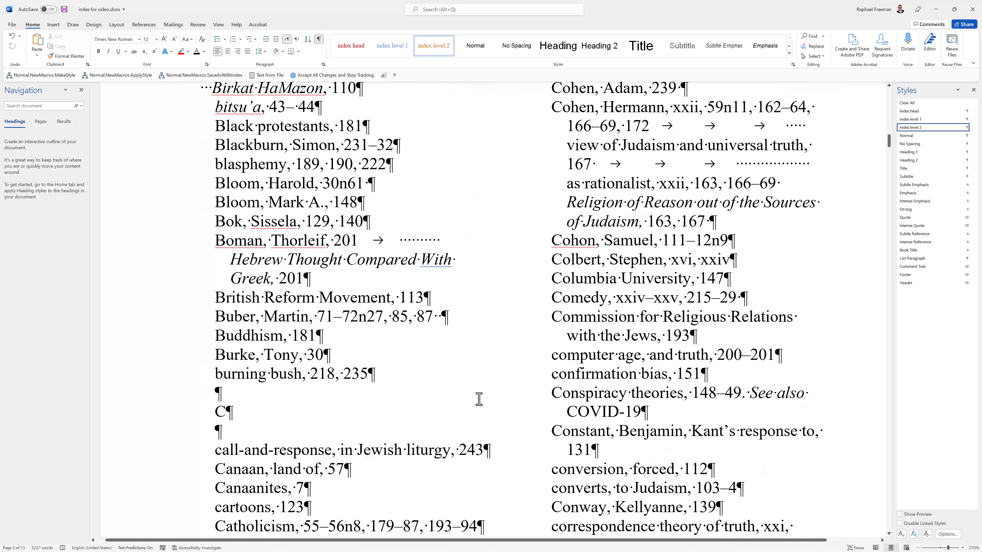
{"action": "scroll", "coordinate": [478, 398], "scroll_direction": "down", "scroll_amount": 2}
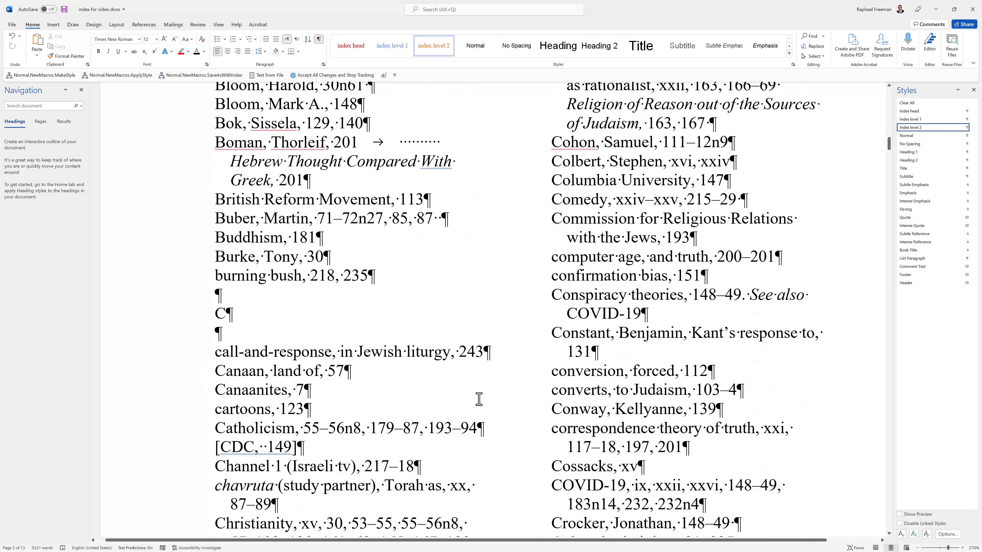
{"action": "scroll", "coordinate": [479, 398], "scroll_direction": "down", "scroll_amount": 4}
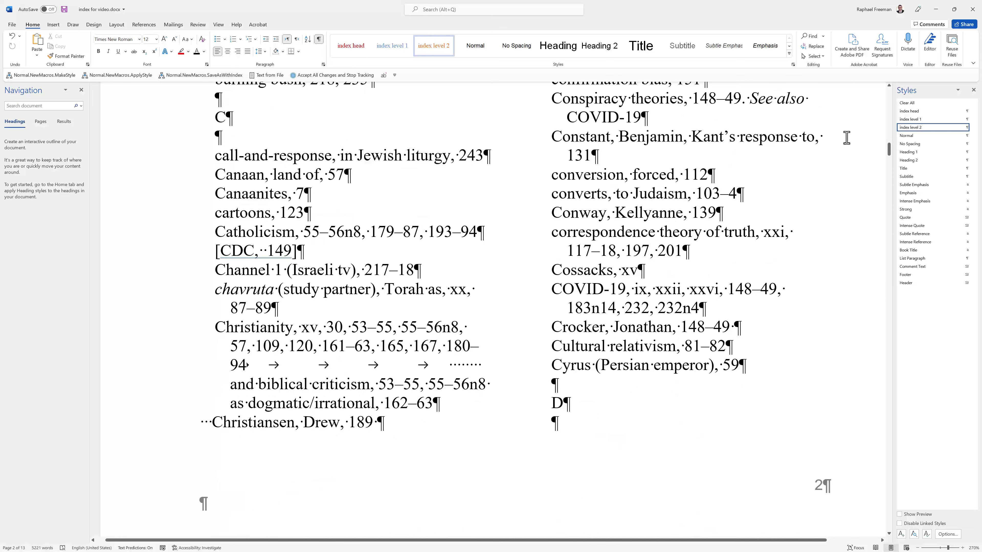
{"action": "left_click_drag", "start_coordinate": [927, 92], "coordinate": [746, 131]}
{"action": "left_click_drag", "start_coordinate": [792, 220], "coordinate": [827, 413]}
{"action": "left_click", "coordinate": [732, 384]}
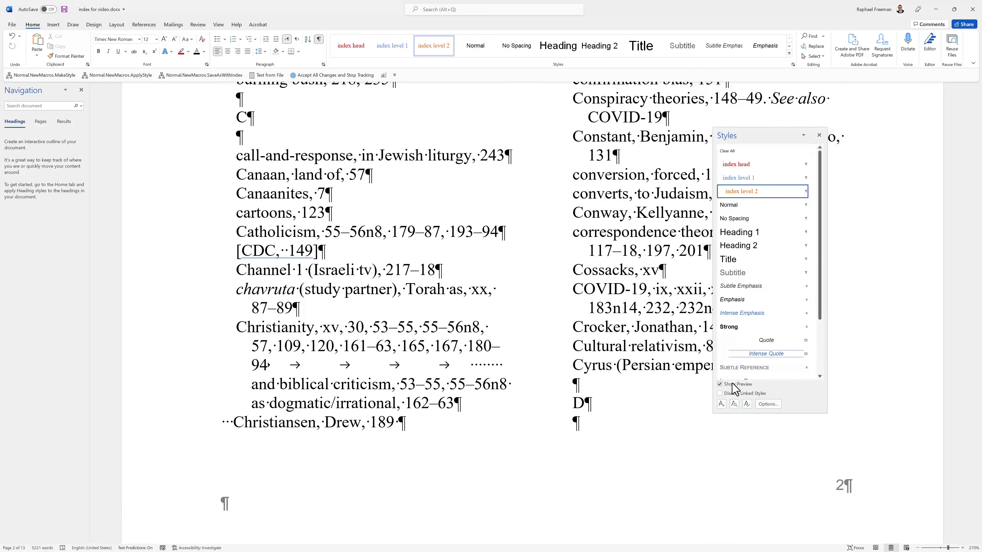
{"action": "left_click_drag", "start_coordinate": [758, 134], "coordinate": [799, 132]}
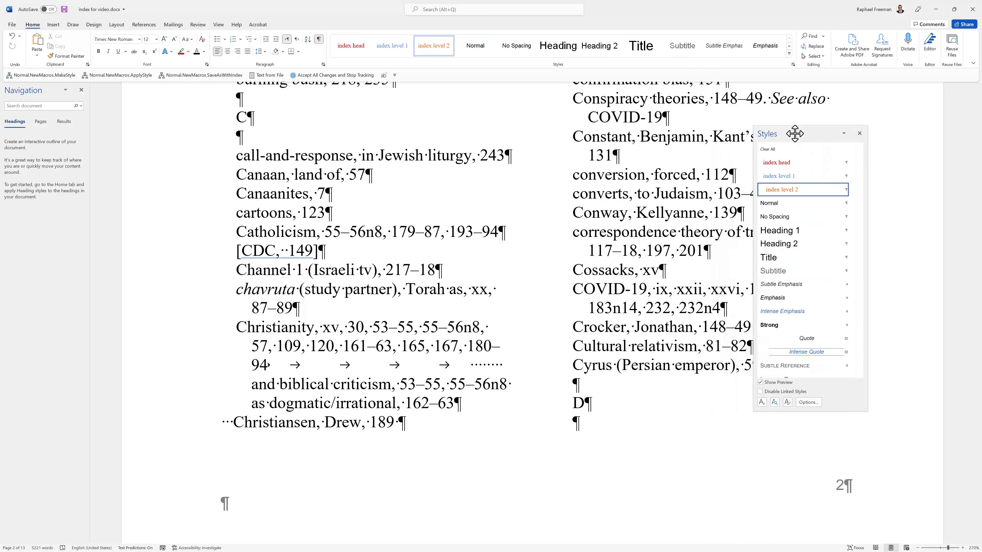